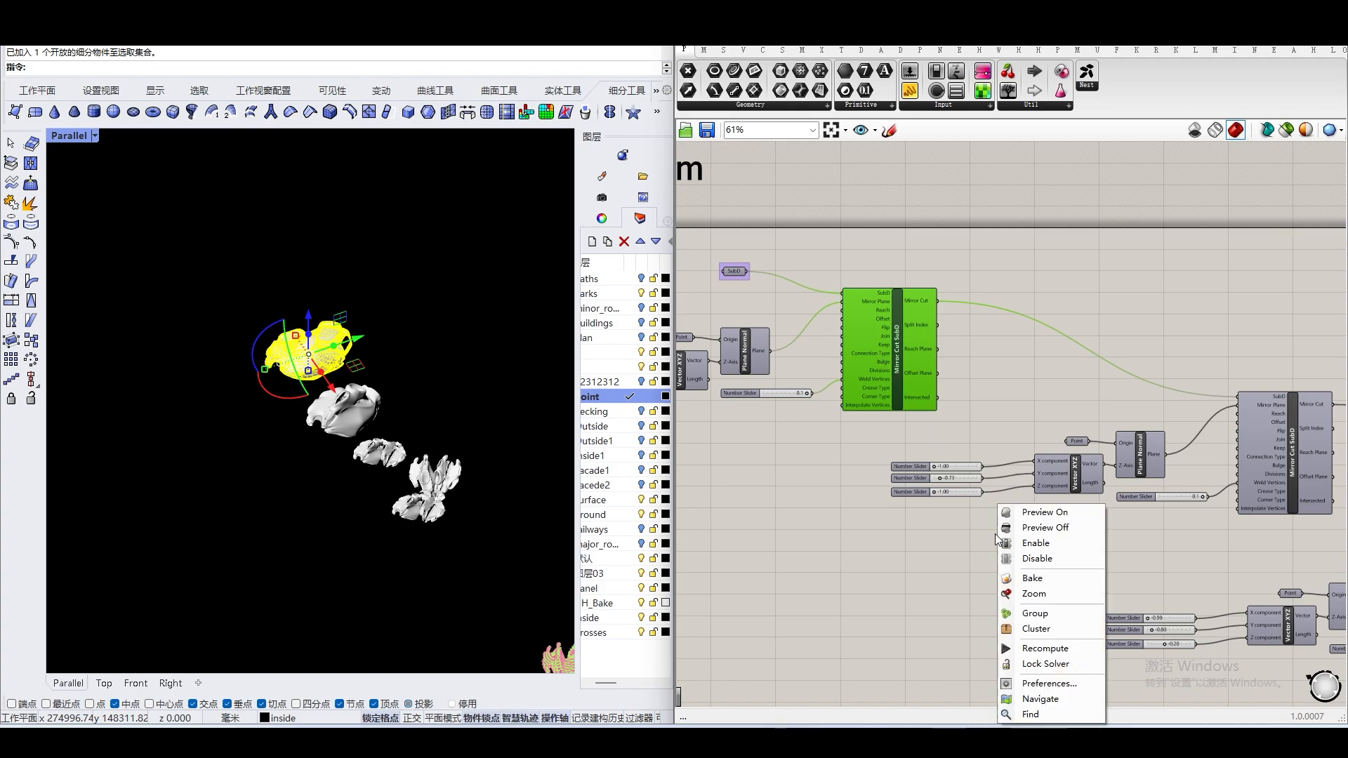
# Trace the chain of Mirror Cut SubD components and compare it with the successive mirrored shapes in the Rhino viewport
pyautogui.click(806, 512)
pyautogui.scroll(-2, 1006, 538)
pyautogui.moveTo(985, 520); pyautogui.dragTo(719, 400, button='right')
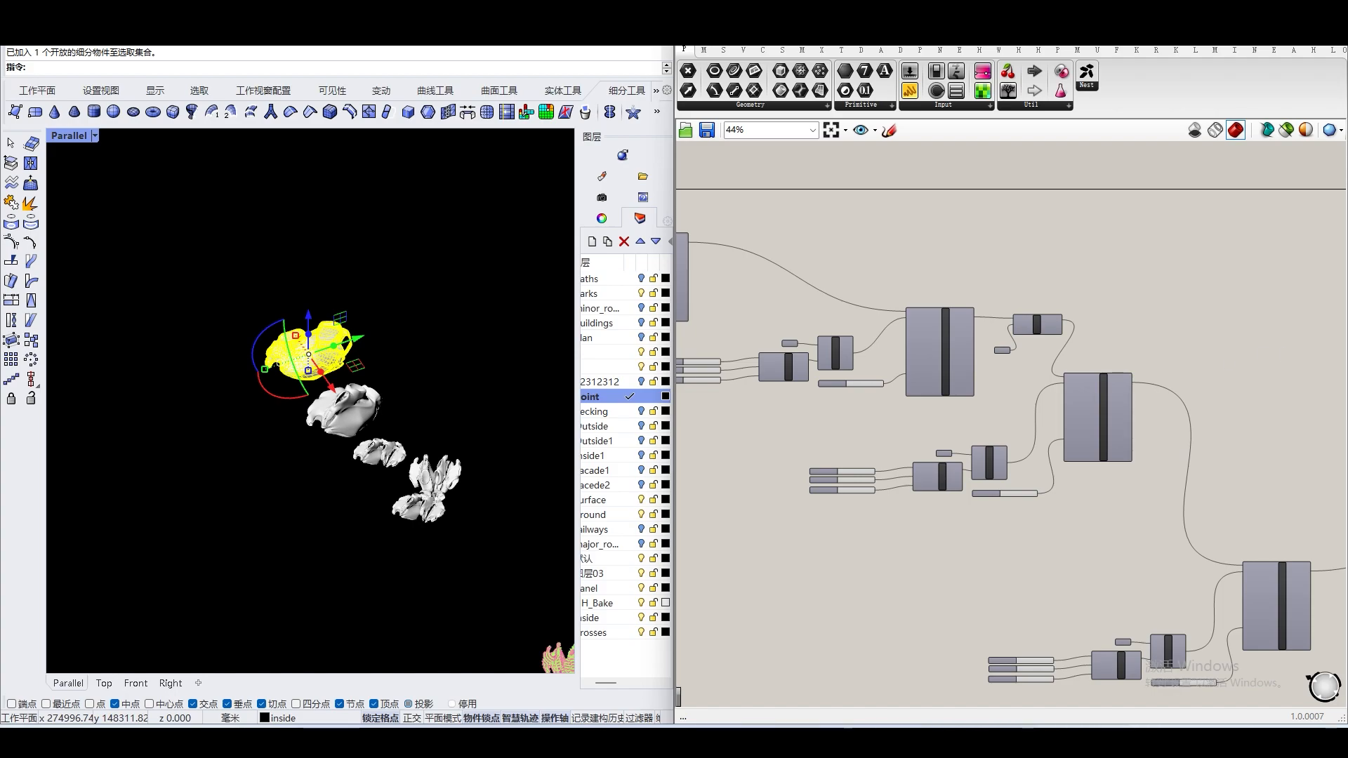
pyautogui.scroll(3, 865, 436)
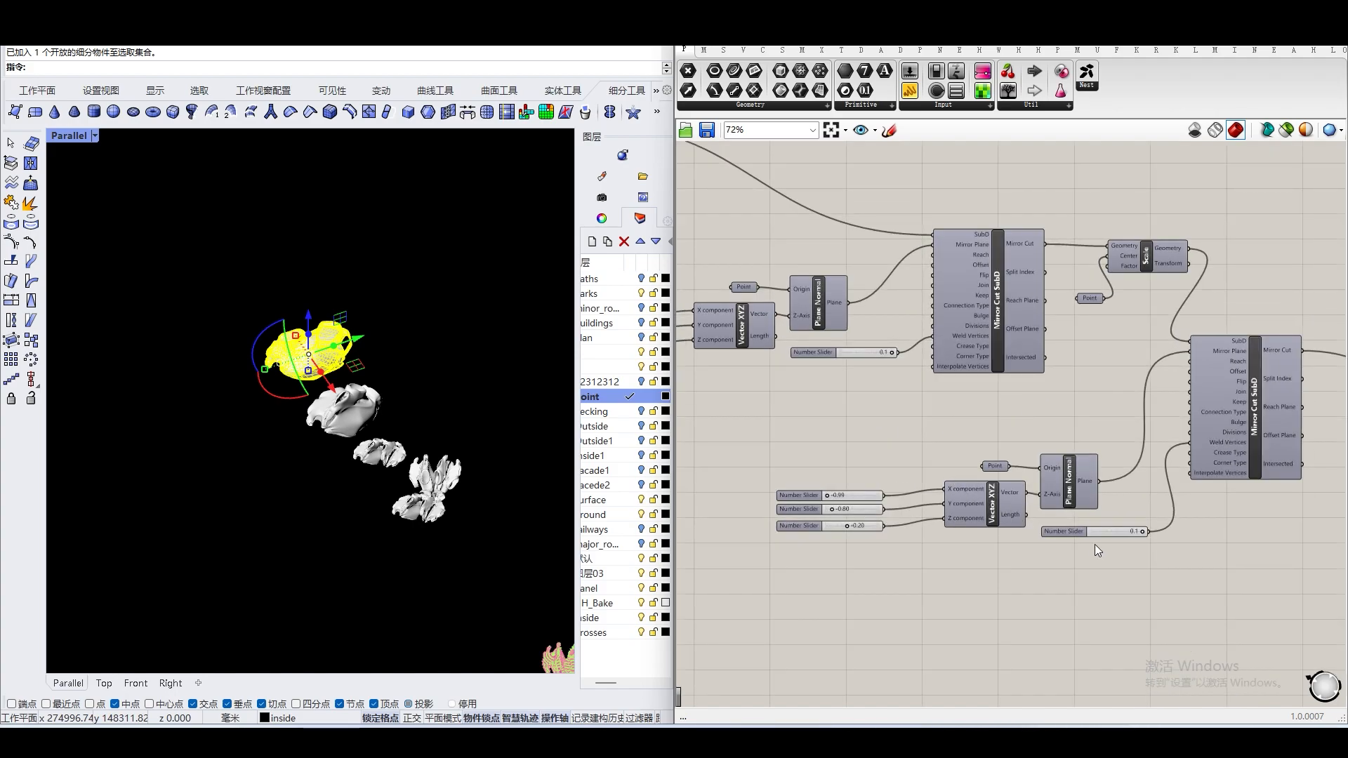
pyautogui.moveTo(1089, 543); pyautogui.dragTo(1052, 533, button='right')
pyautogui.scroll(2, 284, 474)
pyautogui.click(283, 474)
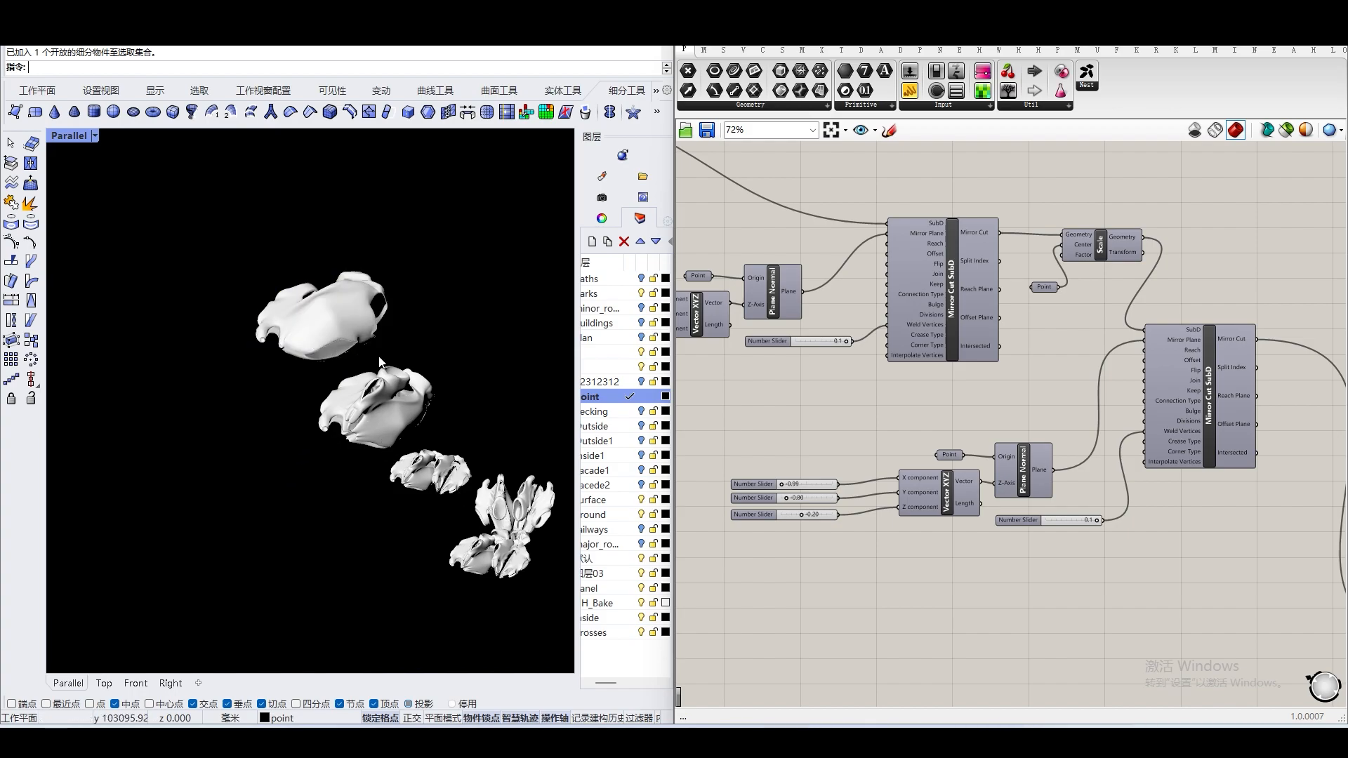
pyautogui.scroll(-3, 1081, 516)
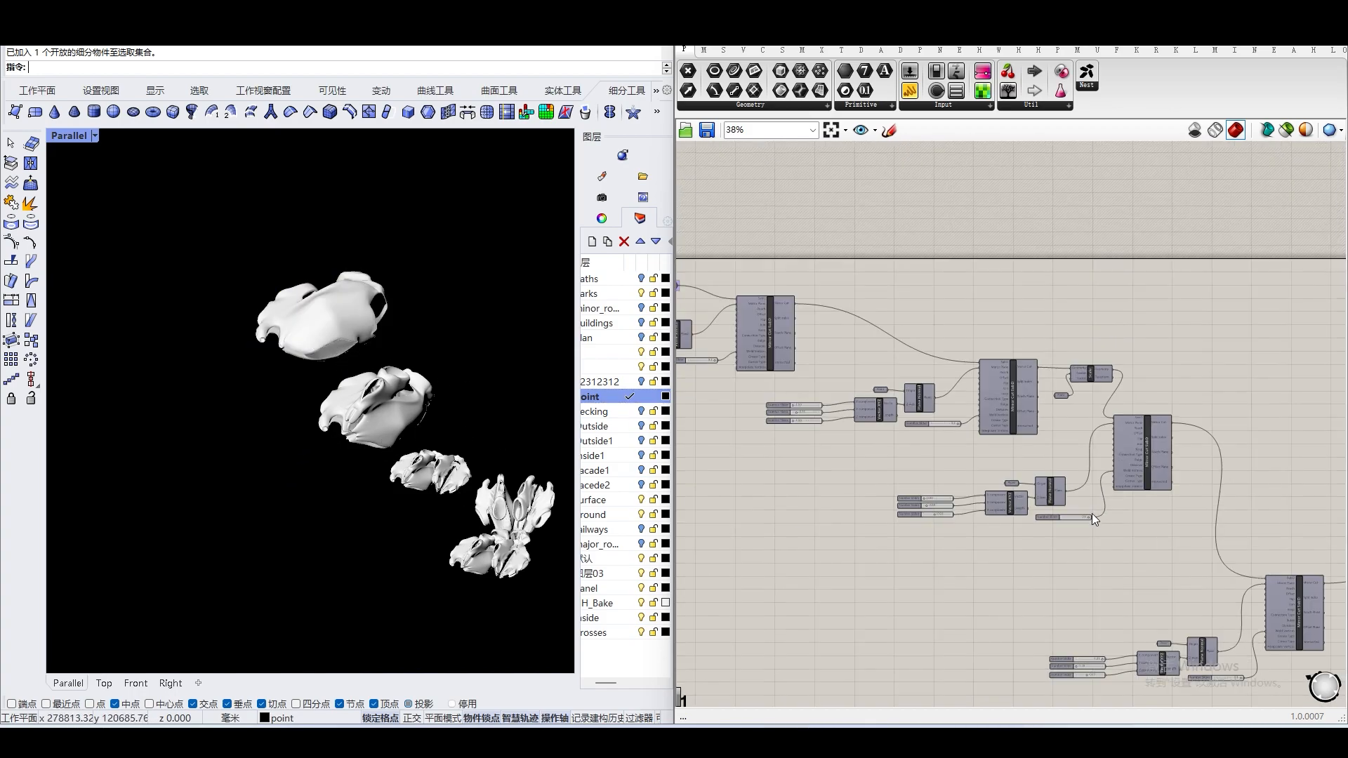
pyautogui.scroll(2, 416, 428)
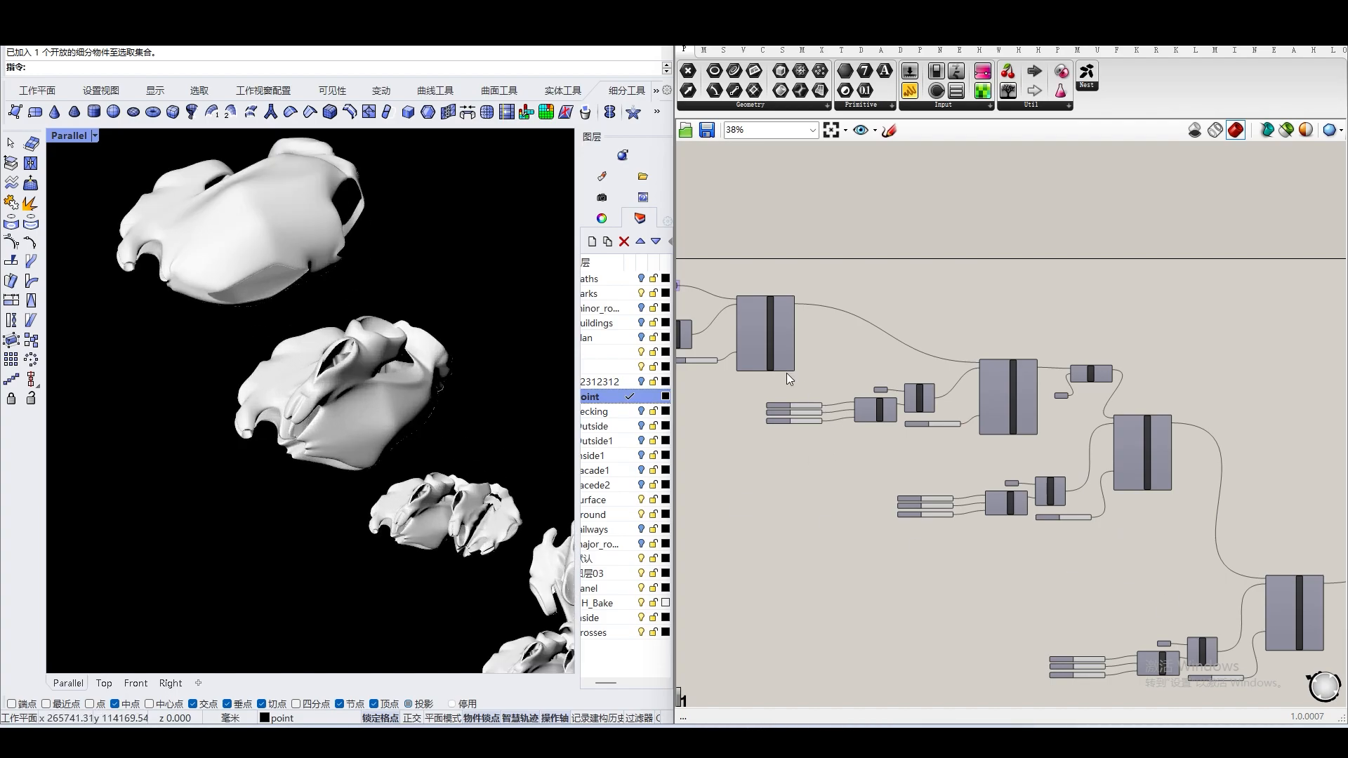
pyautogui.scroll(3, 787, 376)
pyautogui.scroll(-2, 422, 483)
pyautogui.scroll(-6, 421, 483)
pyautogui.keyDown('shift'); pyautogui.moveTo(474, 449); pyautogui.dragTo(321, 264, button='right'); pyautogui.keyUp('shift')
pyautogui.scroll(-3, 942, 524)
# Examine the Mesh from SubD and Pull Point components together with the coloured pattern variants in the viewport
pyautogui.moveTo(1083, 564); pyautogui.dragTo(827, 388, button='right')
pyautogui.scroll(3, 1186, 526)
pyautogui.moveTo(1203, 529); pyautogui.dragTo(938, 496, button='right')
pyautogui.moveTo(1138, 517); pyautogui.dragTo(837, 562, button='right')
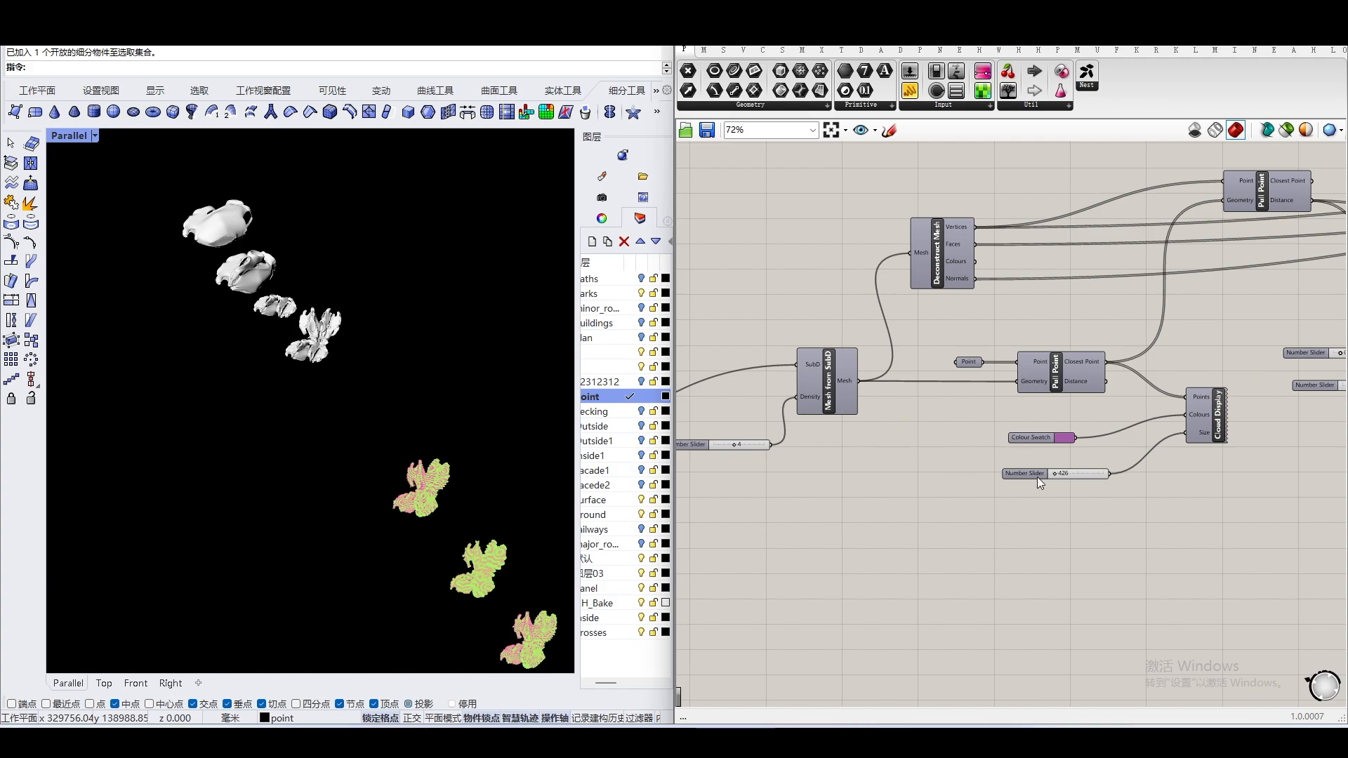
pyautogui.scroll(-1, 972, 503)
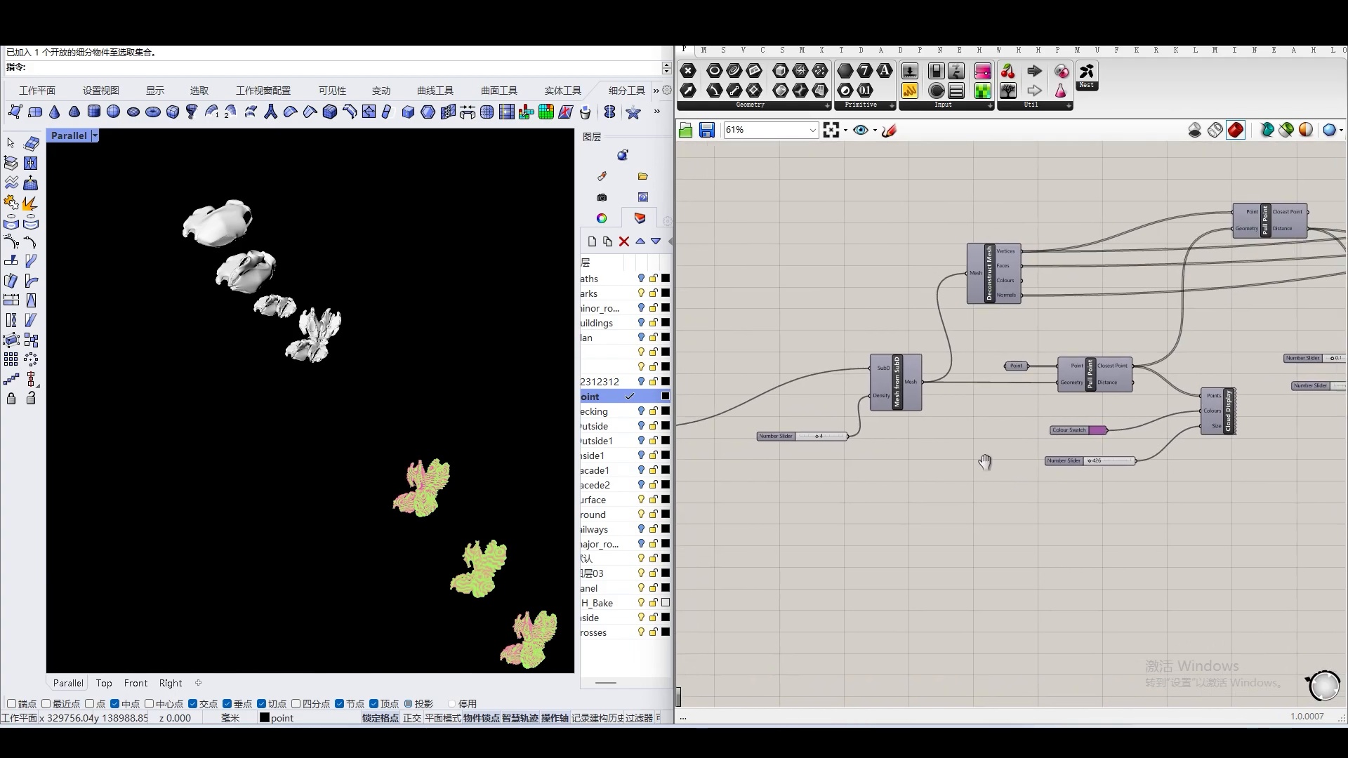
pyautogui.scroll(2, 1056, 389)
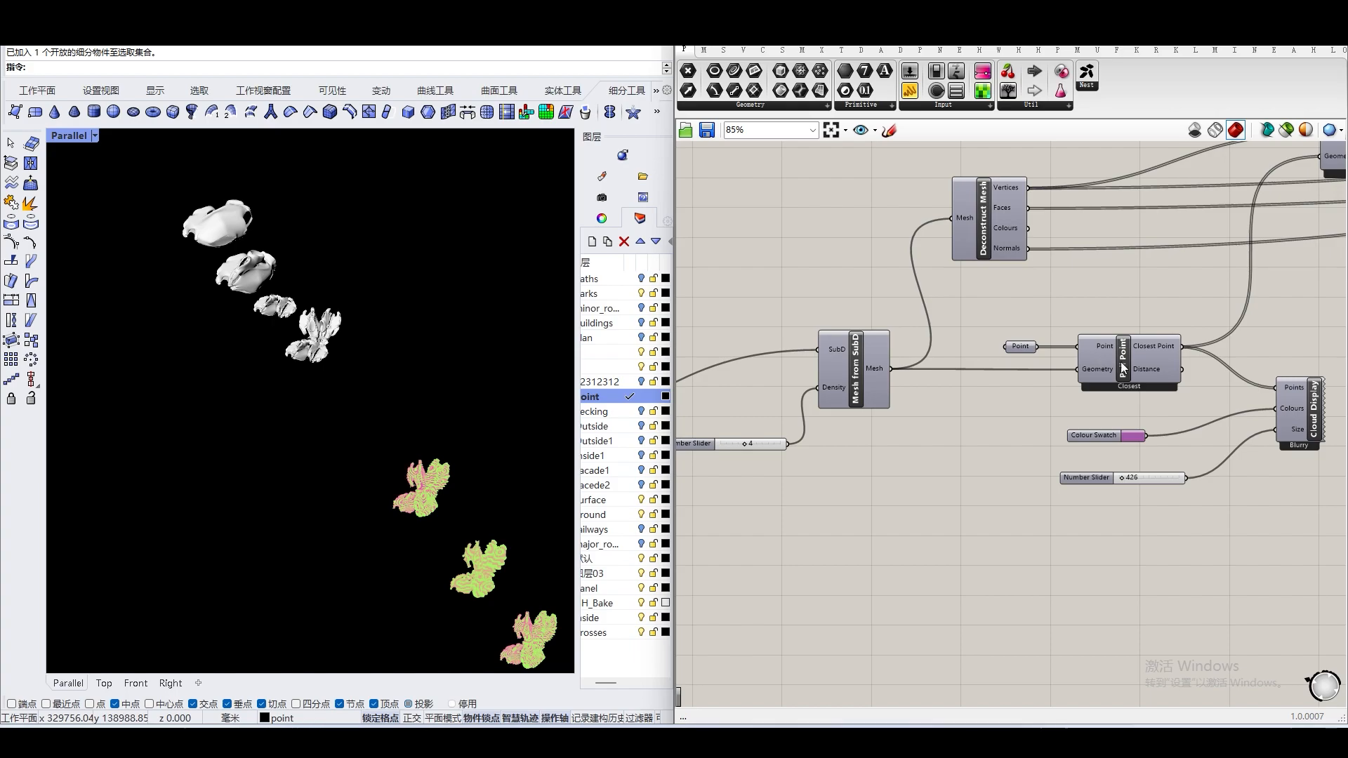
pyautogui.moveTo(490, 519); pyautogui.dragTo(464, 516, button='right')
pyautogui.scroll(-3, 465, 516)
pyautogui.scroll(6, 508, 600)
pyautogui.keyDown('shift'); pyautogui.moveTo(509, 600); pyautogui.dragTo(489, 552, button='right'); pyautogui.keyUp('shift')
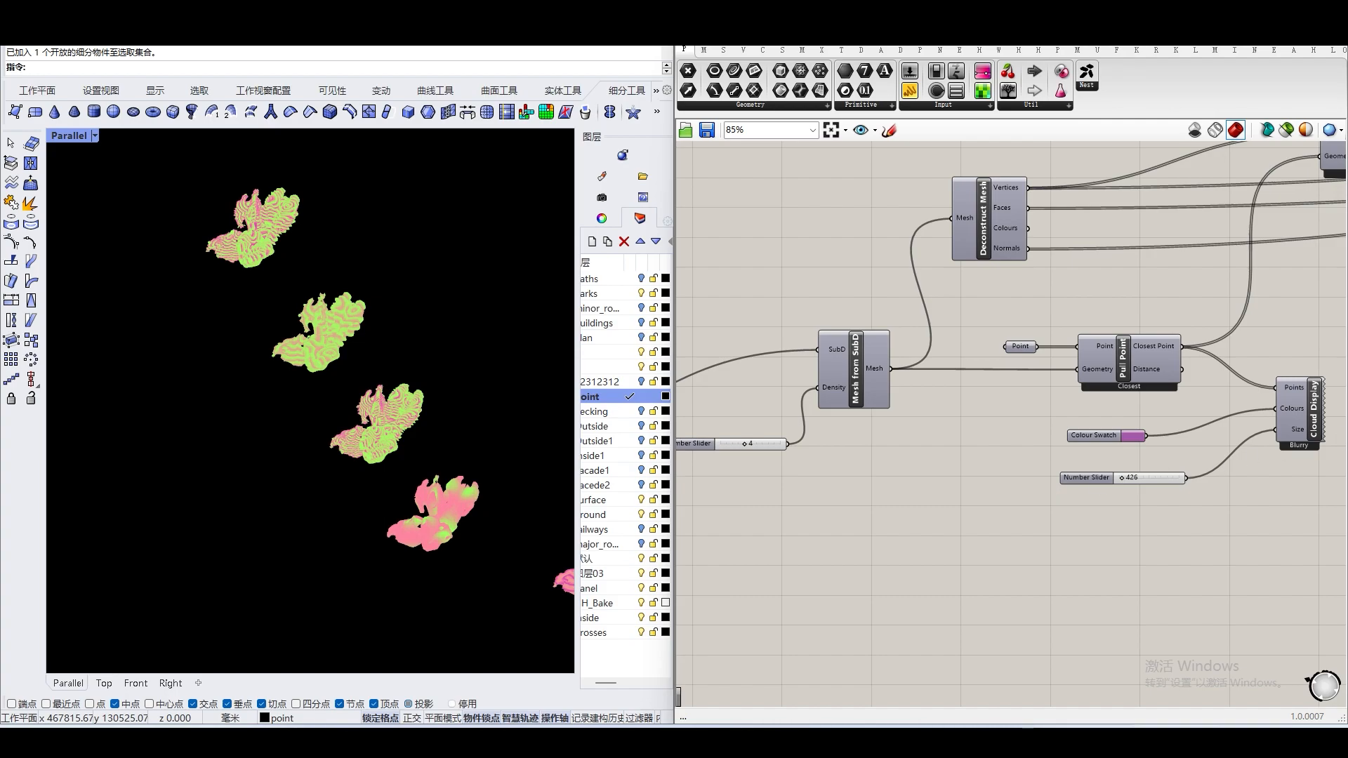
pyautogui.scroll(-3, 888, 378)
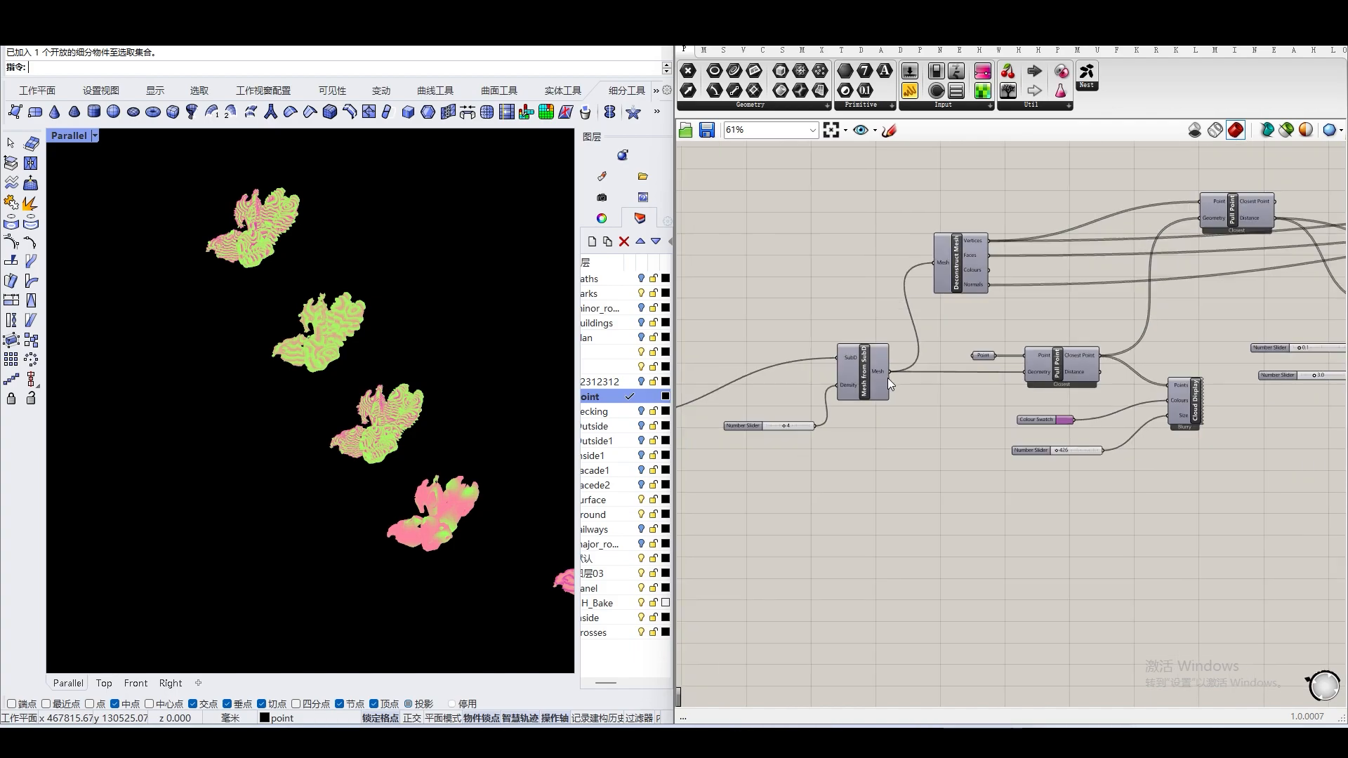
# Follow the pattern logic through the graph mappers, remapped numbers, vertex movement, colour gradient and Construct Mesh
pyautogui.moveTo(1218, 455); pyautogui.dragTo(929, 477, button='right')
pyautogui.scroll(4, 1264, 429)
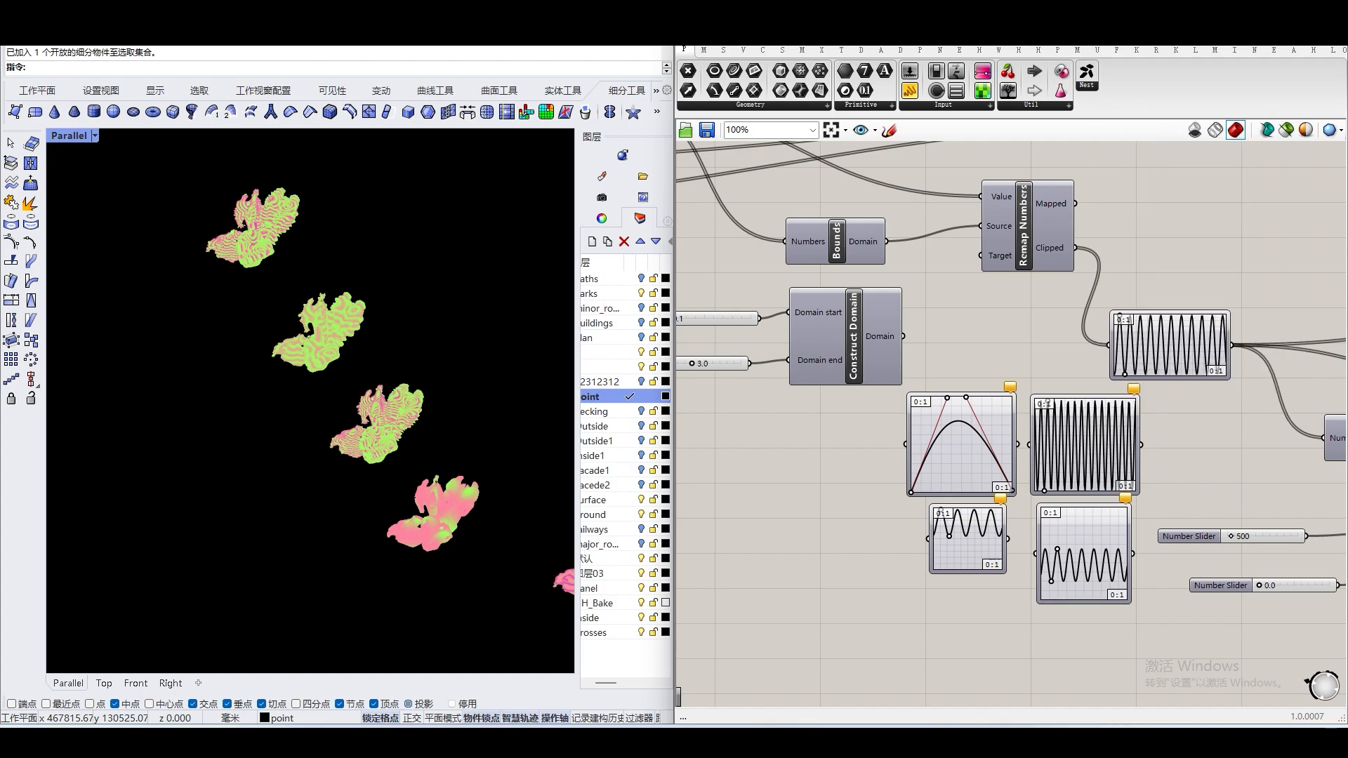
pyautogui.moveTo(1186, 378); pyautogui.dragTo(799, 415, button='right')
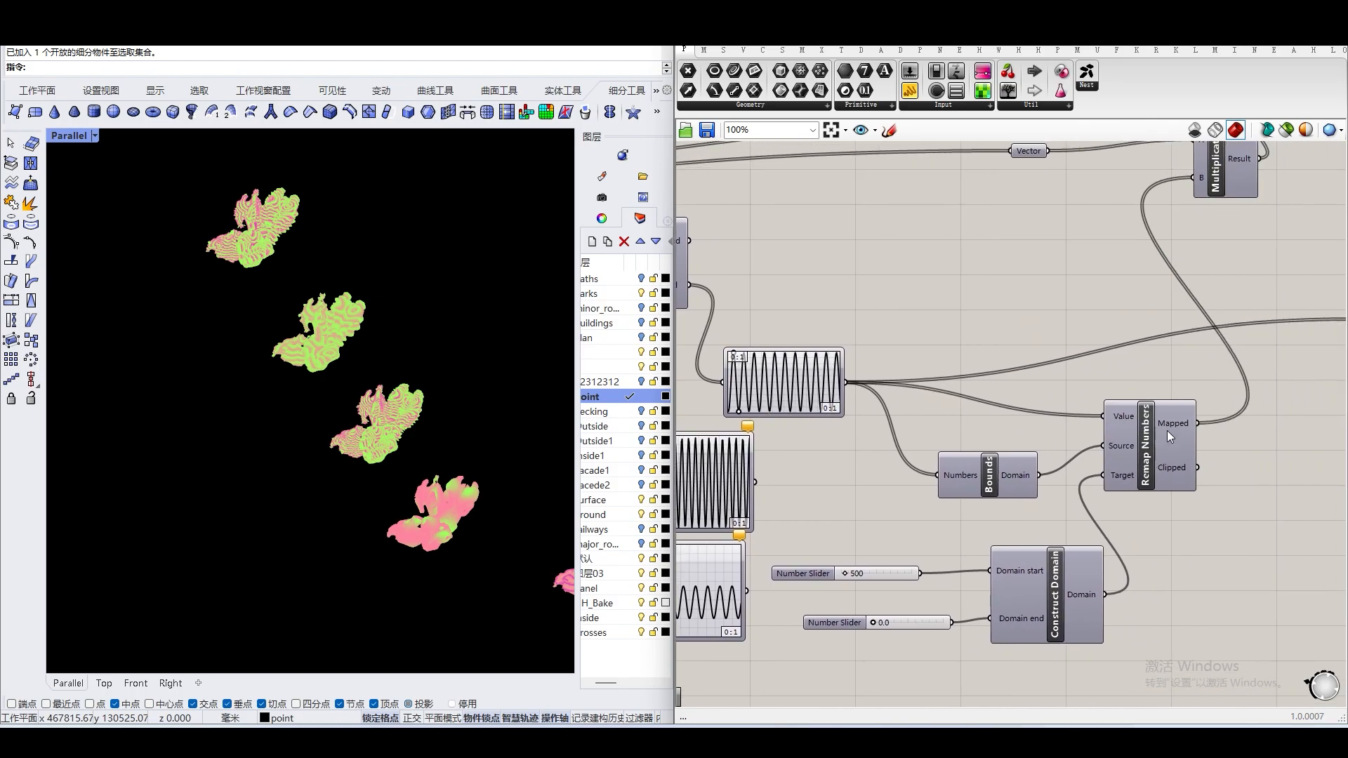
pyautogui.moveTo(1132, 363); pyautogui.dragTo(828, 427, button='right')
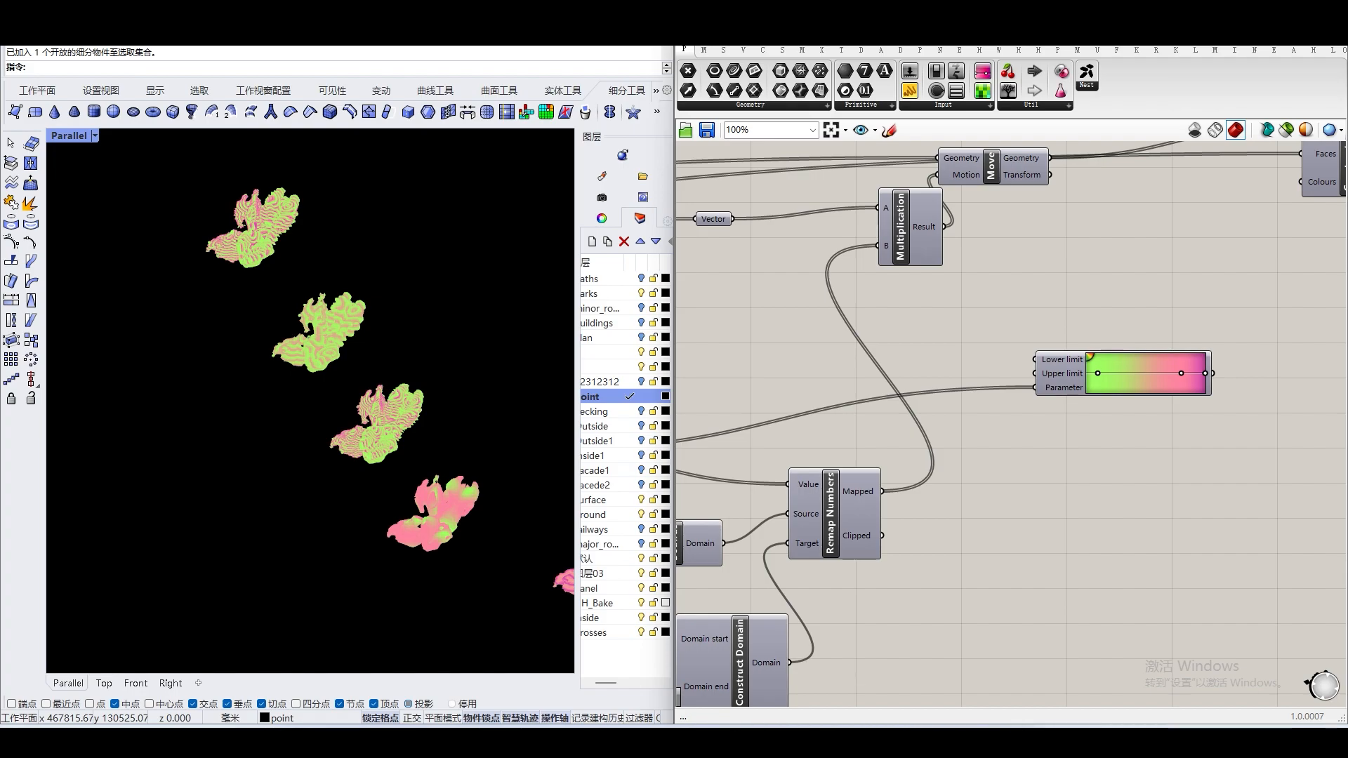
pyautogui.moveTo(1038, 347); pyautogui.dragTo(888, 480, button='right')
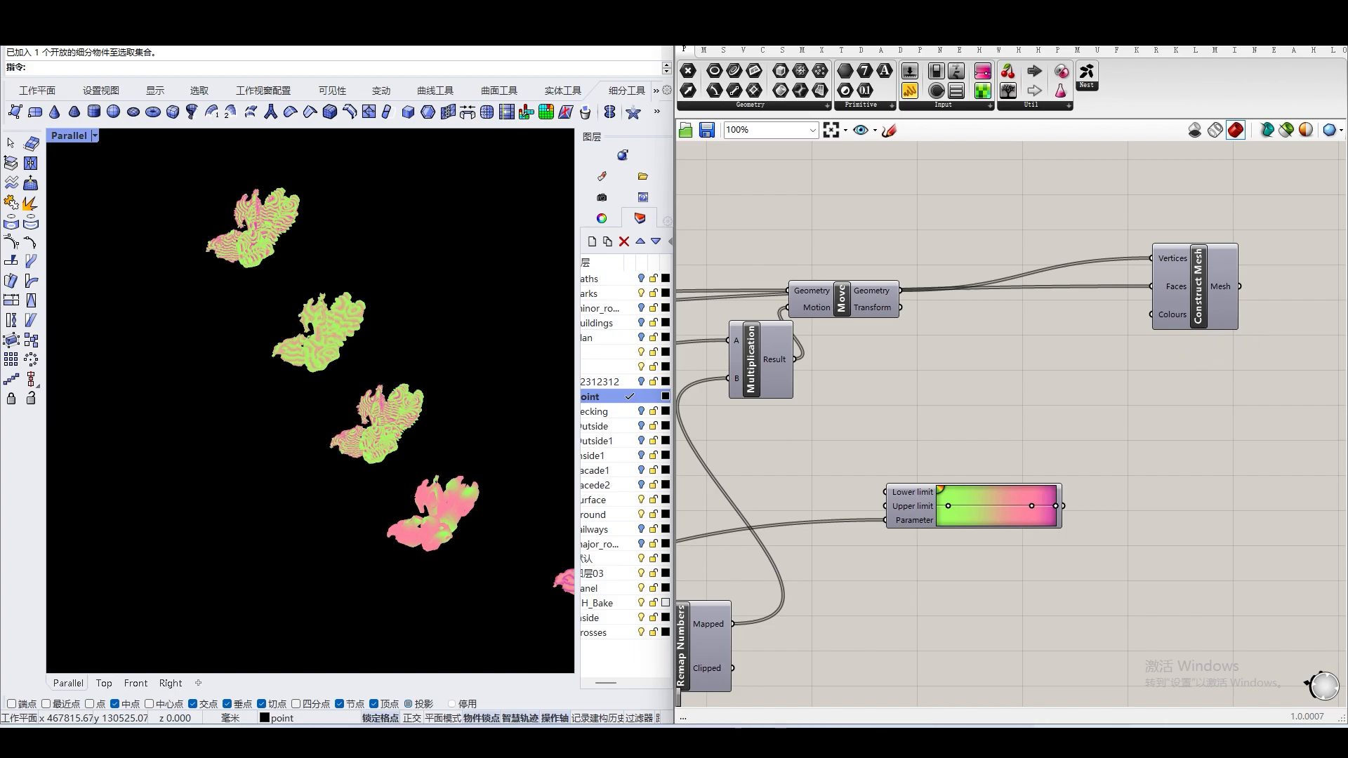
pyautogui.moveTo(730, 581); pyautogui.dragTo(1222, 308, button='right')
pyautogui.scroll(-3, 1013, 473)
pyautogui.moveTo(878, 506); pyautogui.dragTo(1116, 368, button='right')
pyautogui.moveTo(731, 558); pyautogui.dragTo(1239, 316, button='right')
pyautogui.moveTo(969, 470); pyautogui.dragTo(1240, 453, button='right')
pyautogui.moveTo(852, 475); pyautogui.dragTo(1260, 468, button='right')
pyautogui.scroll(-3, 442, 496)
# Examine the lattice facade model and the Remesh and Get panel faces parts of the Facade 1 definition
pyautogui.keyDown('shift'); pyautogui.moveTo(362, 455); pyautogui.dragTo(502, 667, button='right'); pyautogui.keyUp('shift')
pyautogui.keyDown('shift'); pyautogui.moveTo(283, 300); pyautogui.dragTo(405, 486, button='right'); pyautogui.keyUp('shift')
pyautogui.scroll(3, 325, 336)
pyautogui.scroll(8, 341, 309)
pyautogui.scroll(-1, 905, 514)
pyautogui.moveTo(906, 514); pyautogui.dragTo(1040, 472, button='right')
pyautogui.scroll(4, 1046, 365)
pyautogui.moveTo(845, 430); pyautogui.dragTo(1027, 472, button='right')
pyautogui.moveTo(925, 461); pyautogui.dragTo(1020, 464, button='right')
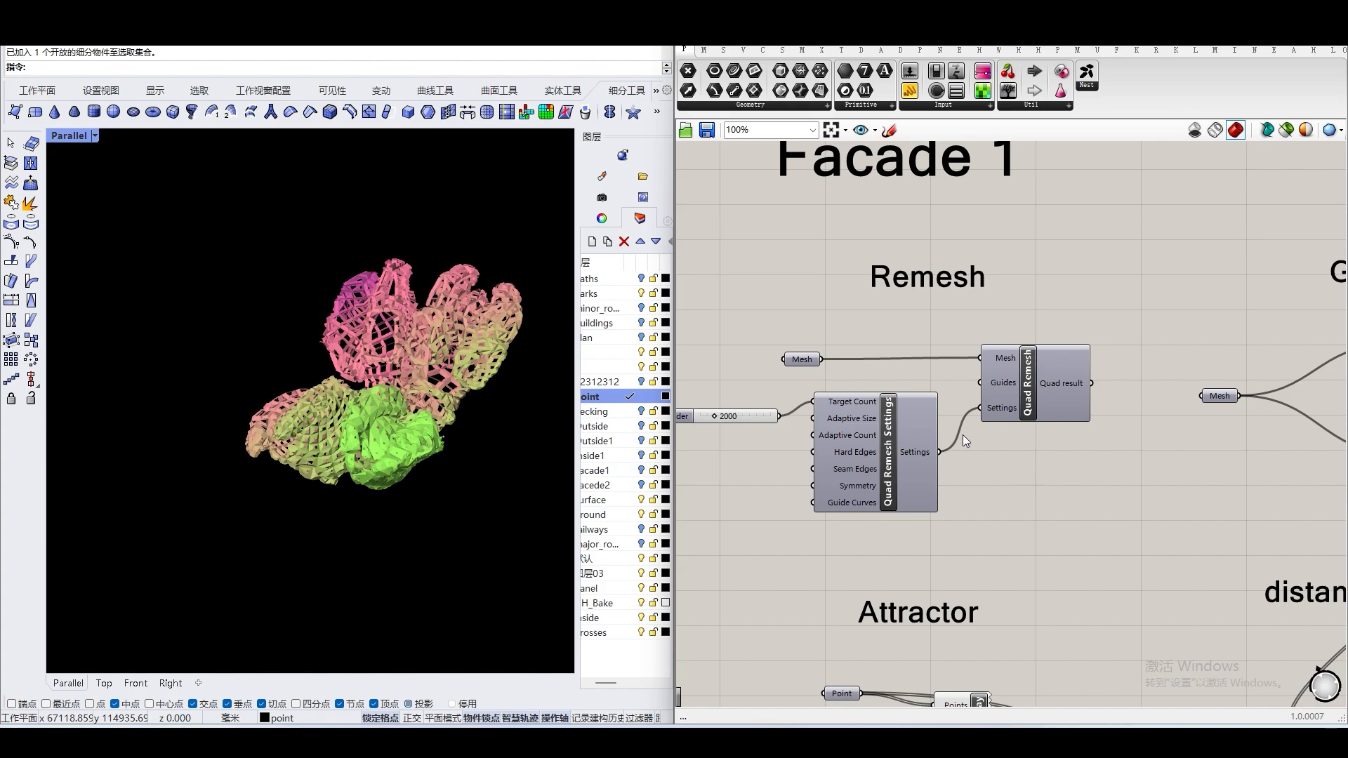
pyautogui.click(1214, 401)
pyautogui.moveTo(1217, 479); pyautogui.dragTo(871, 491, button='right')
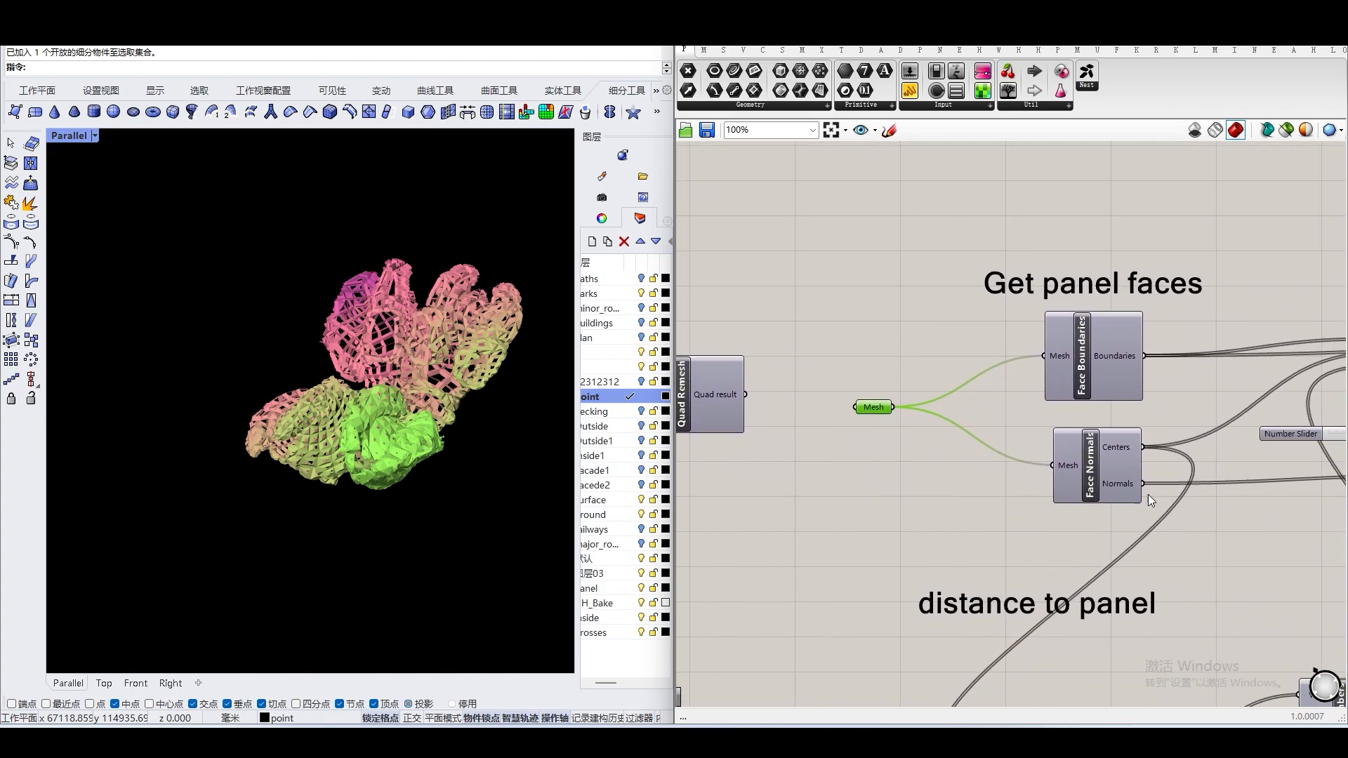
pyautogui.moveTo(1199, 457); pyautogui.dragTo(878, 510, button='right')
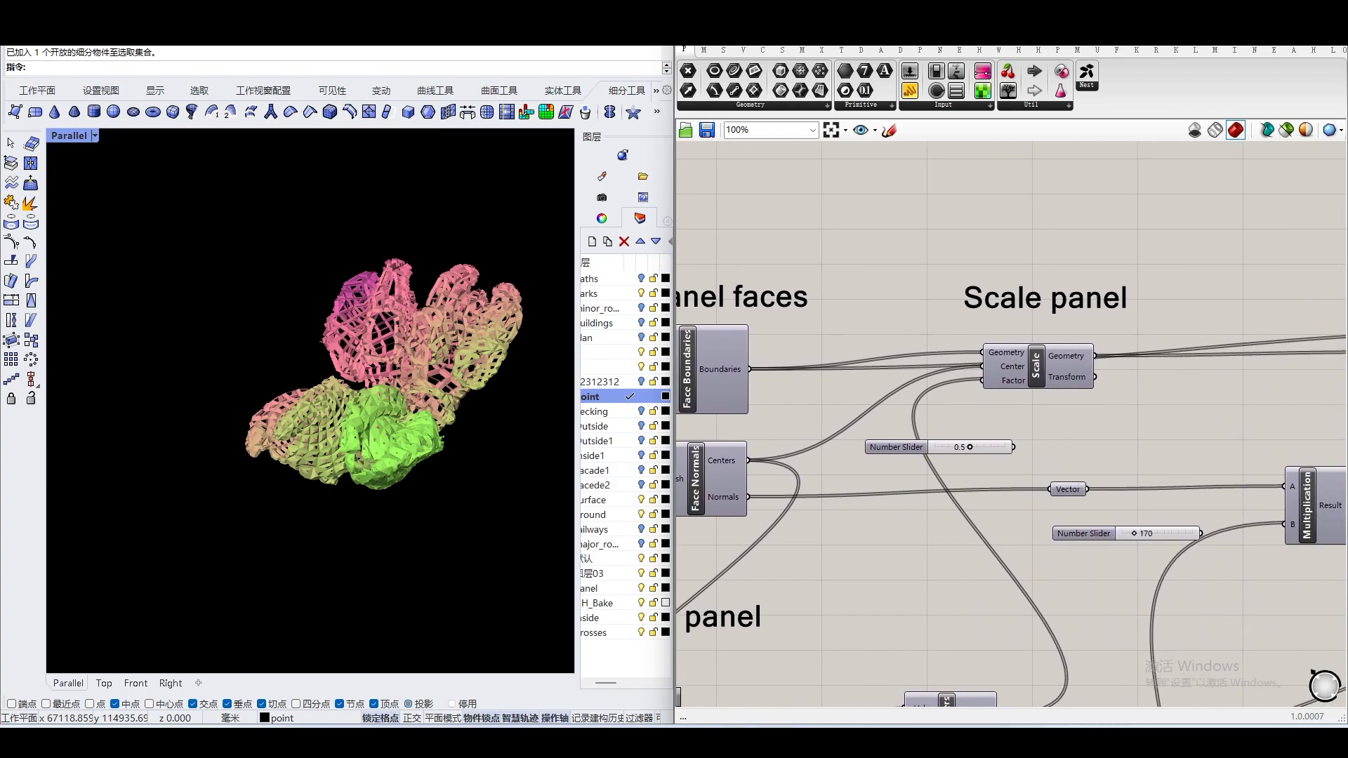
# Examine how Facade 1 scales, moves, grafts and lofts the panel outlines
pyautogui.scroll(-2, 1034, 459)
pyautogui.moveTo(1093, 446); pyautogui.dragTo(977, 441, button='right')
pyautogui.moveTo(1209, 443); pyautogui.dragTo(1029, 441, button='right')
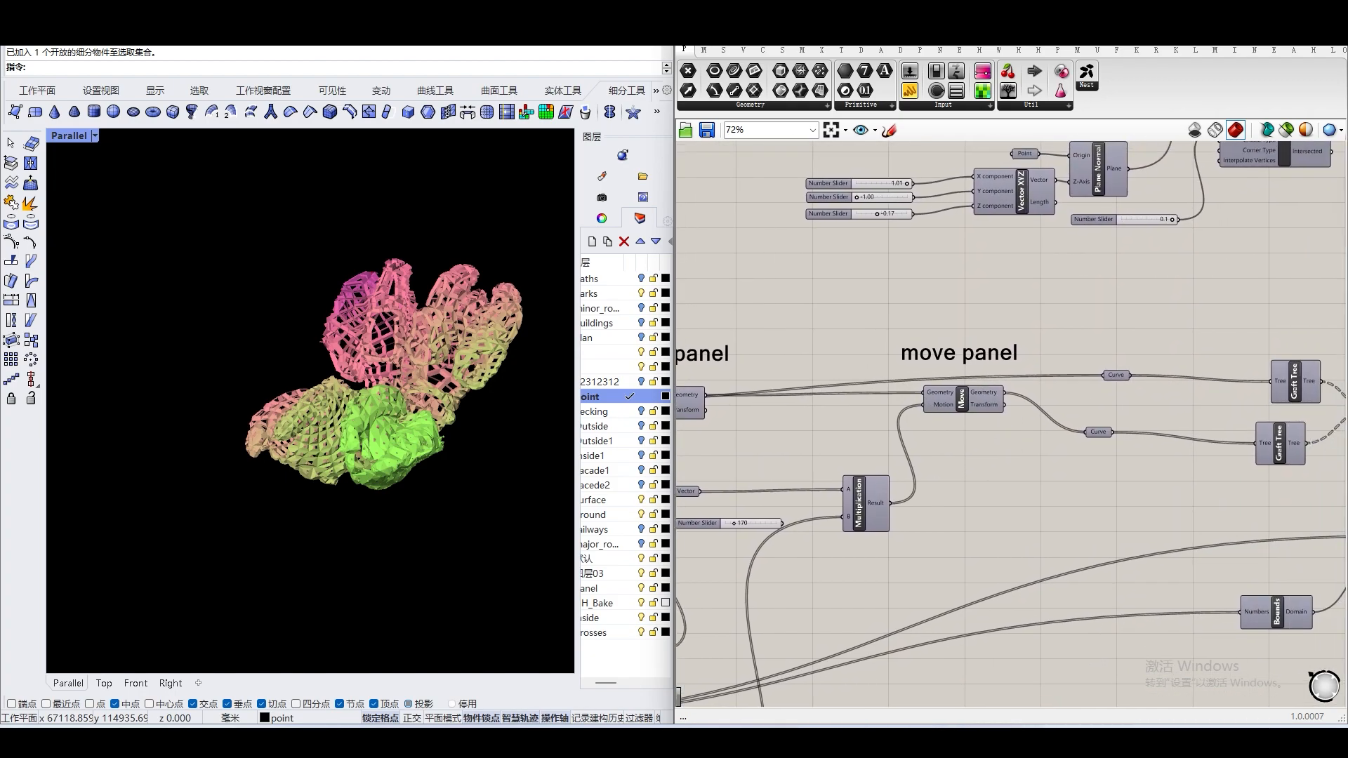
pyautogui.moveTo(1166, 389); pyautogui.dragTo(1122, 399, button='right')
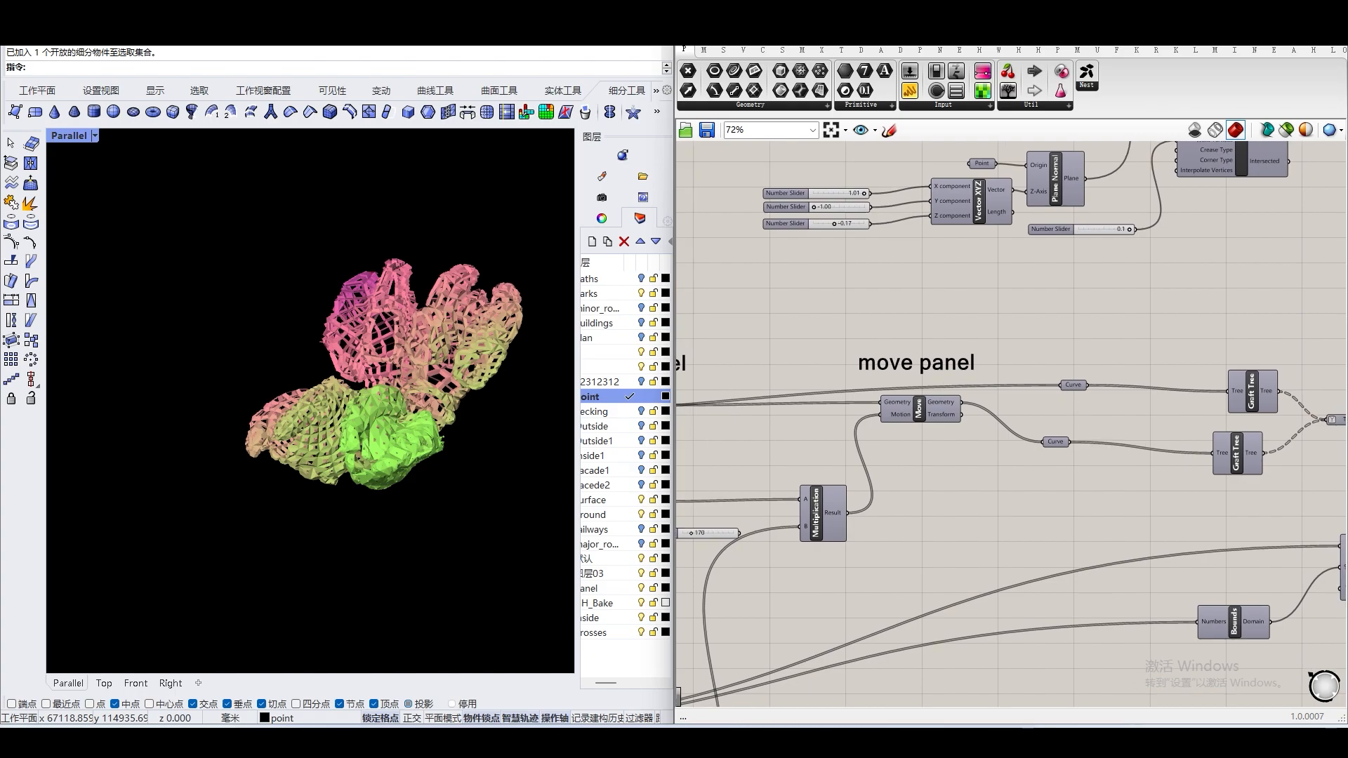
pyautogui.moveTo(1104, 448); pyautogui.dragTo(990, 456, button='right')
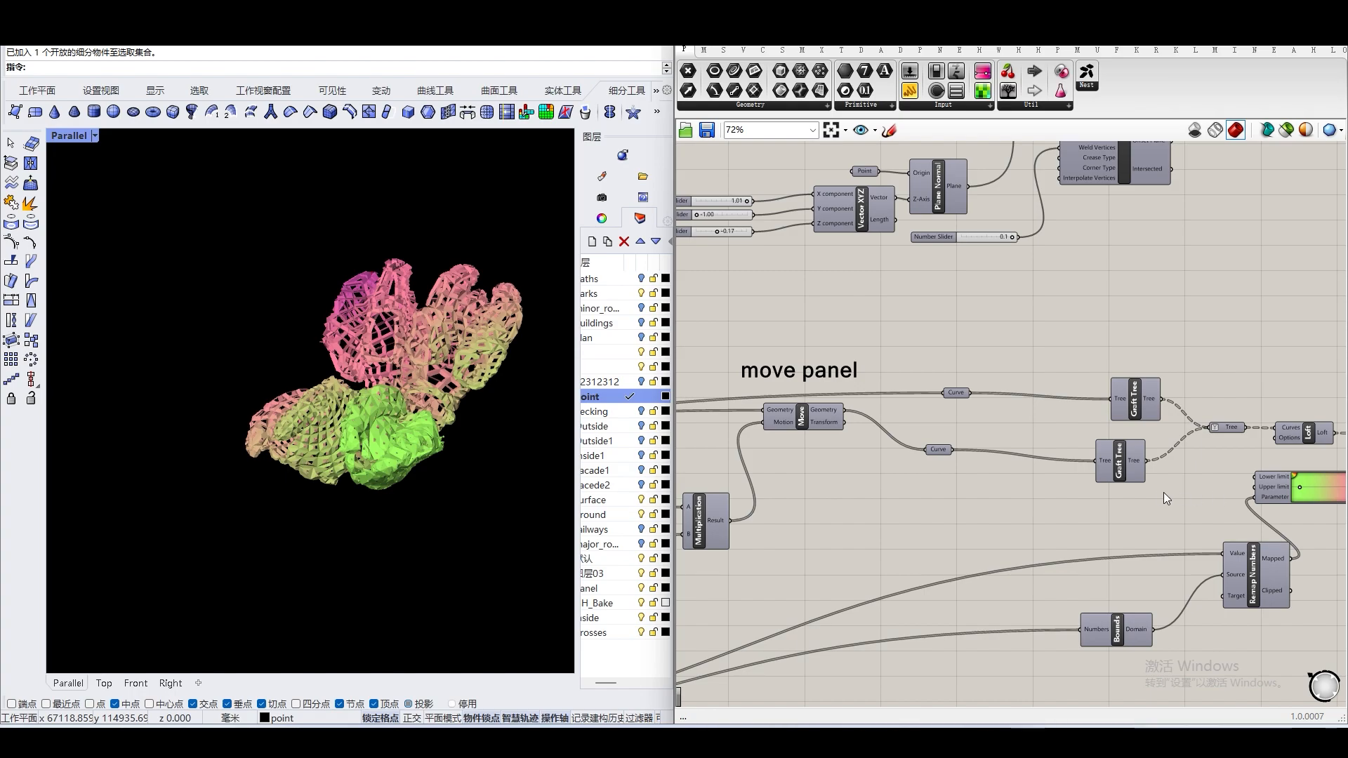
pyautogui.scroll(5, 1162, 491)
pyautogui.moveTo(1184, 408); pyautogui.dragTo(1062, 430, button='right')
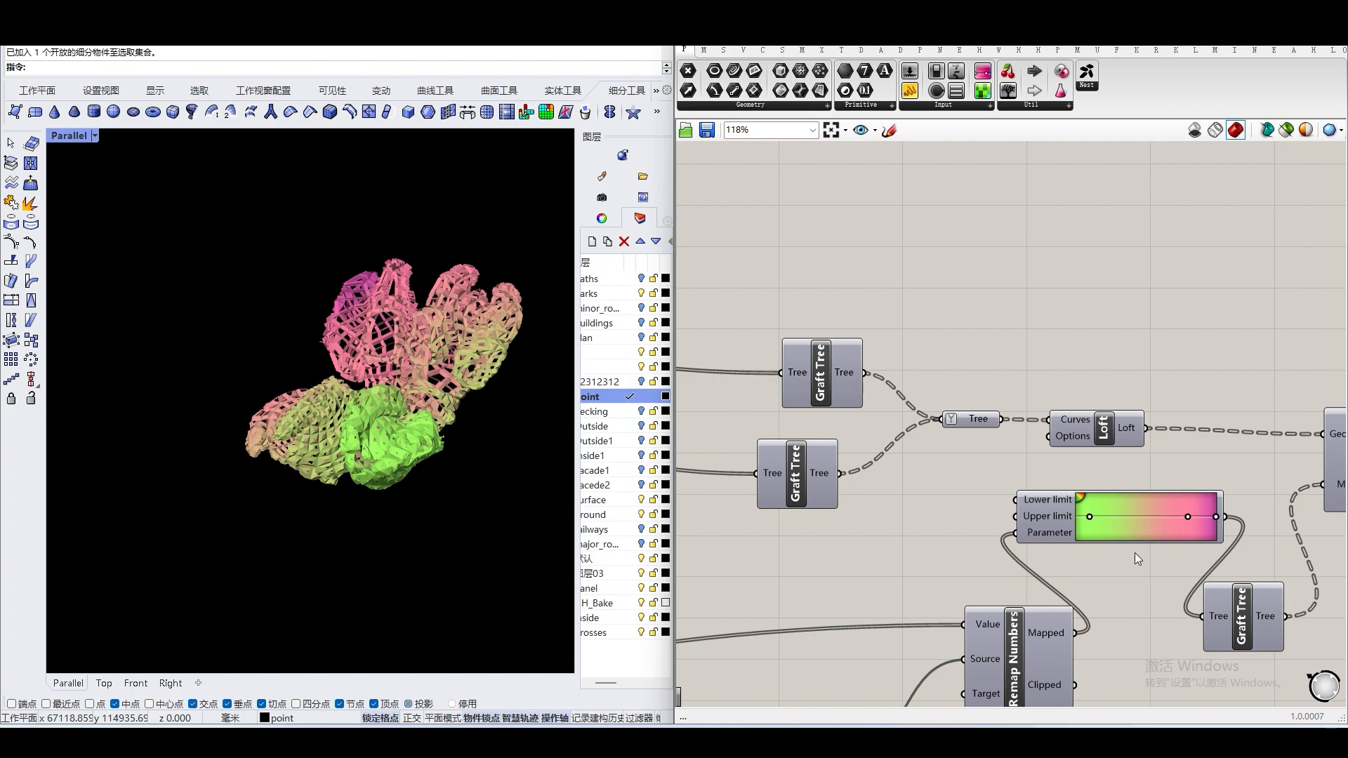
pyautogui.scroll(-5, 850, 532)
pyautogui.moveTo(918, 484); pyautogui.dragTo(1190, 469, button='right')
pyautogui.moveTo(854, 490); pyautogui.dragTo(1177, 486, button='right')
pyautogui.scroll(5, 812, 473)
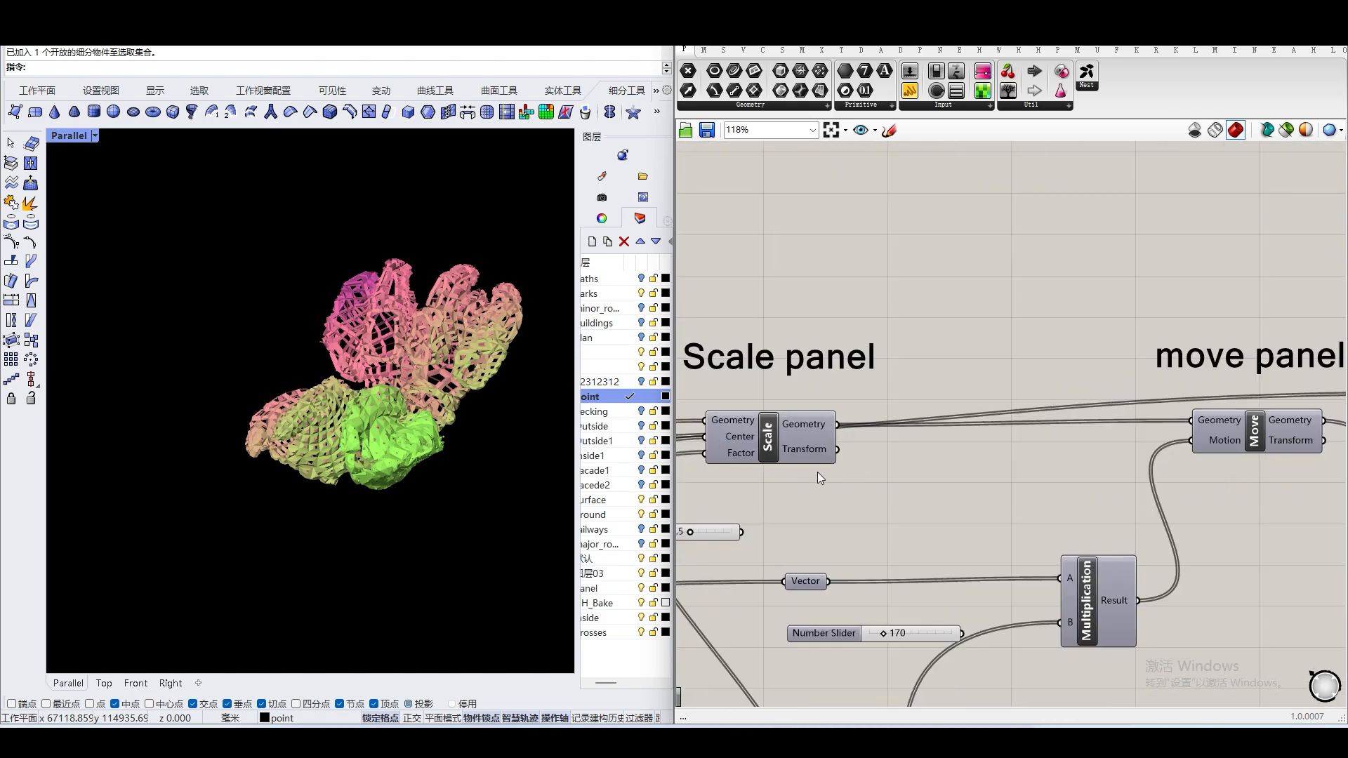
pyautogui.moveTo(813, 474); pyautogui.dragTo(1046, 467, button='right')
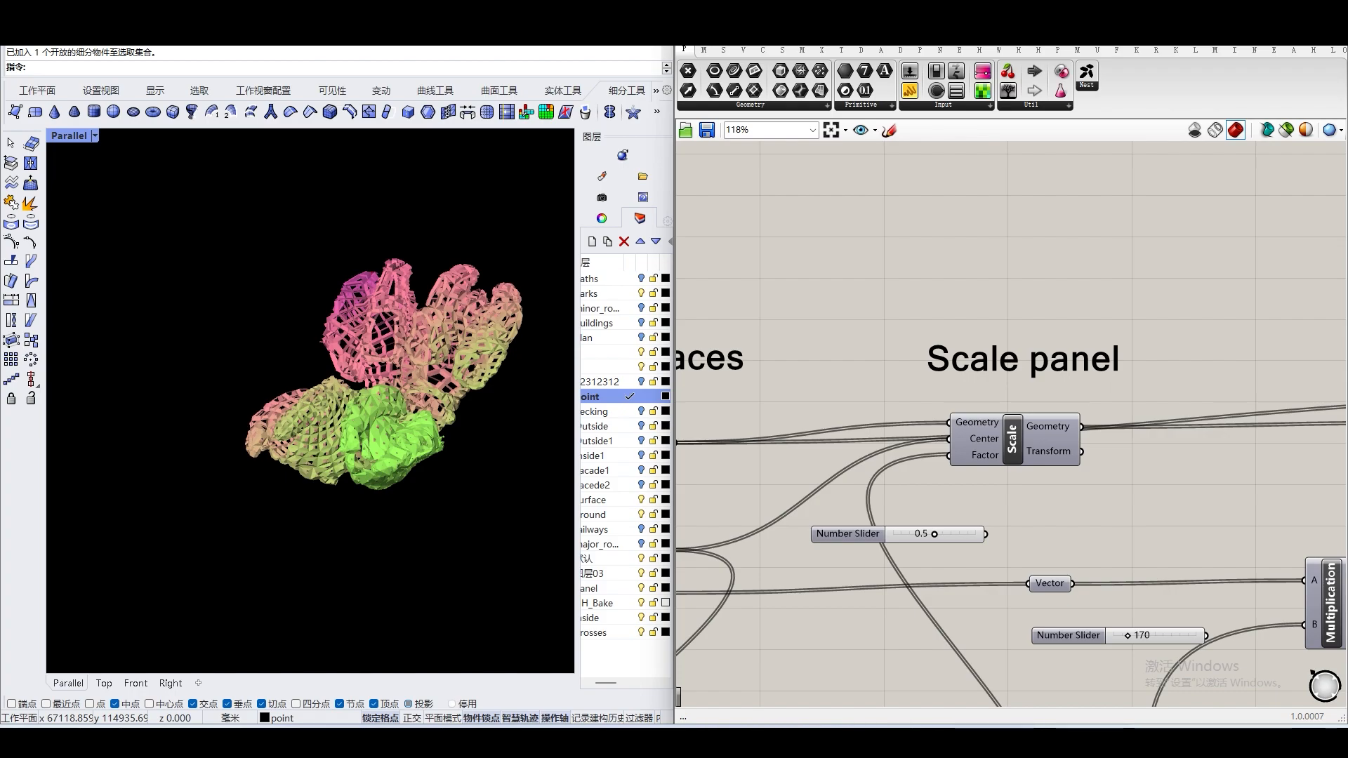
# Trace the Facade 1 colour preview back to the distance-to-panel values and their remapping
pyautogui.scroll(-5, 1255, 510)
pyautogui.moveTo(1217, 498); pyautogui.dragTo(1051, 439, button='right')
pyautogui.moveTo(1229, 548); pyautogui.dragTo(1063, 434, button='right')
pyautogui.moveTo(1222, 493); pyautogui.dragTo(985, 455, button='right')
pyautogui.moveTo(1304, 513); pyautogui.dragTo(1044, 559, button='right')
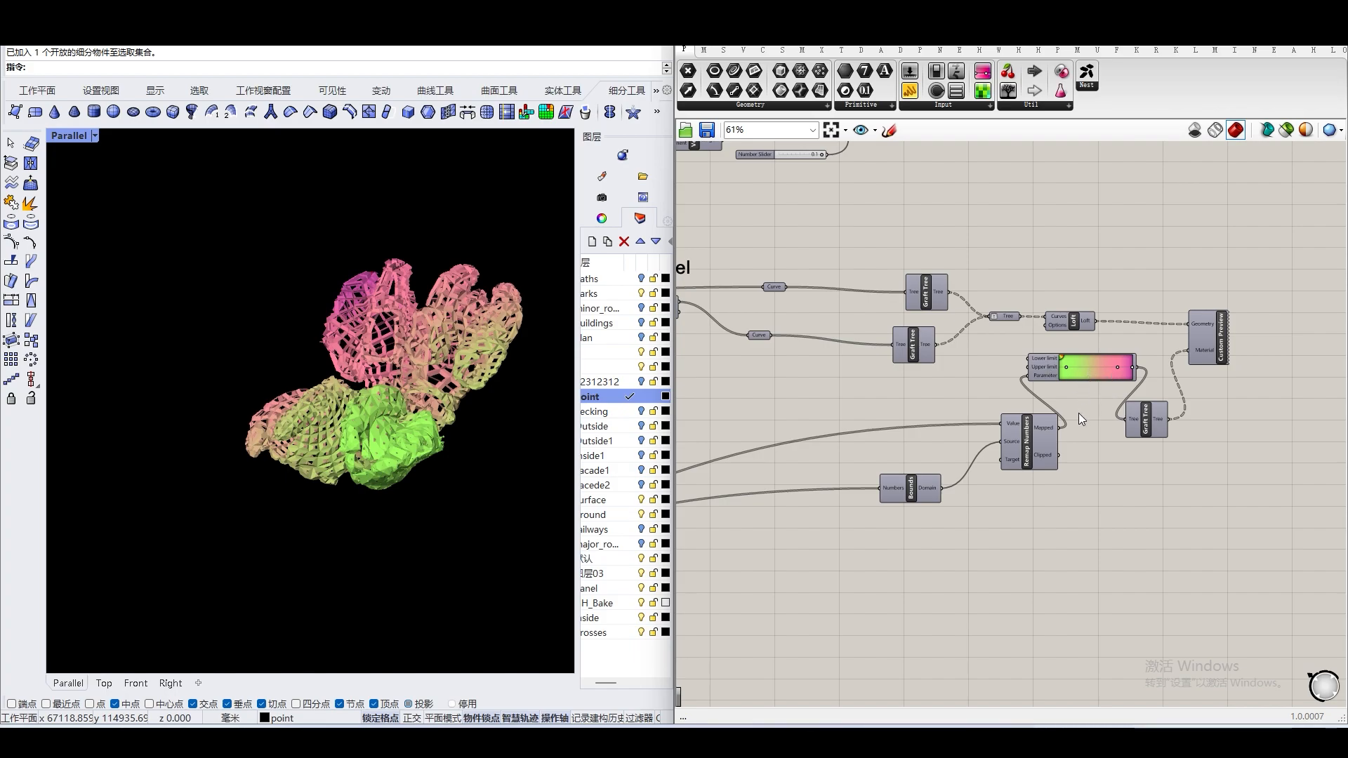
pyautogui.moveTo(920, 527); pyautogui.dragTo(1180, 507, button='right')
pyautogui.moveTo(1007, 513); pyautogui.dragTo(1243, 502, button='right')
pyautogui.moveTo(977, 499); pyautogui.dragTo(1173, 494, button='right')
pyautogui.moveTo(985, 424); pyautogui.dragTo(931, 474, button='right')
pyautogui.scroll(3, 1059, 418)
pyautogui.scroll(-4, 1072, 419)
pyautogui.moveTo(1126, 468); pyautogui.dragTo(1136, 420, button='right')
pyautogui.scroll(4, 1018, 545)
pyautogui.moveTo(1018, 545); pyautogui.dragTo(1114, 437, button='right')
pyautogui.moveTo(930, 504); pyautogui.dragTo(990, 481, button='right')
pyautogui.scroll(-4, 950, 430)
# Set the end of the domain controlling the panel move distance to 1000 and inspect the facade
pyautogui.scroll(7, 856, 608)
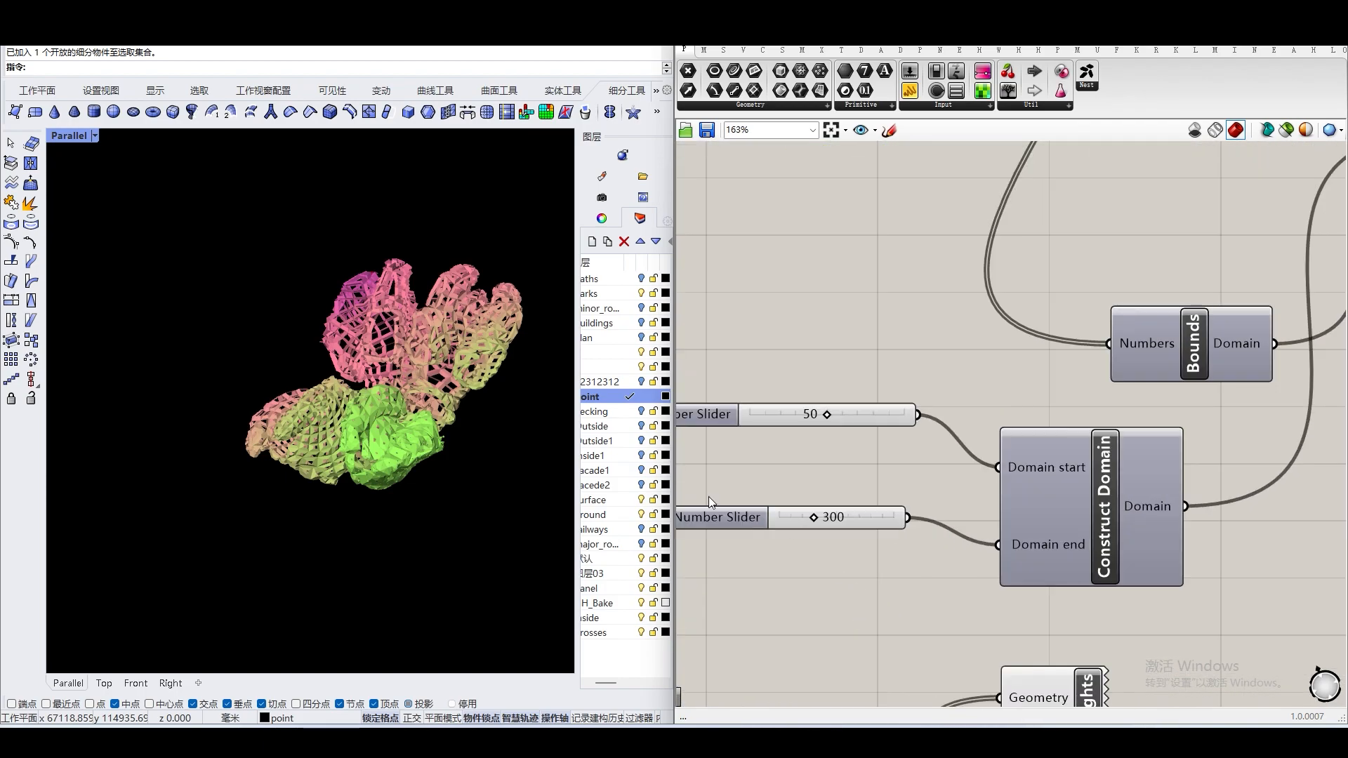
pyautogui.scroll(3, 837, 558)
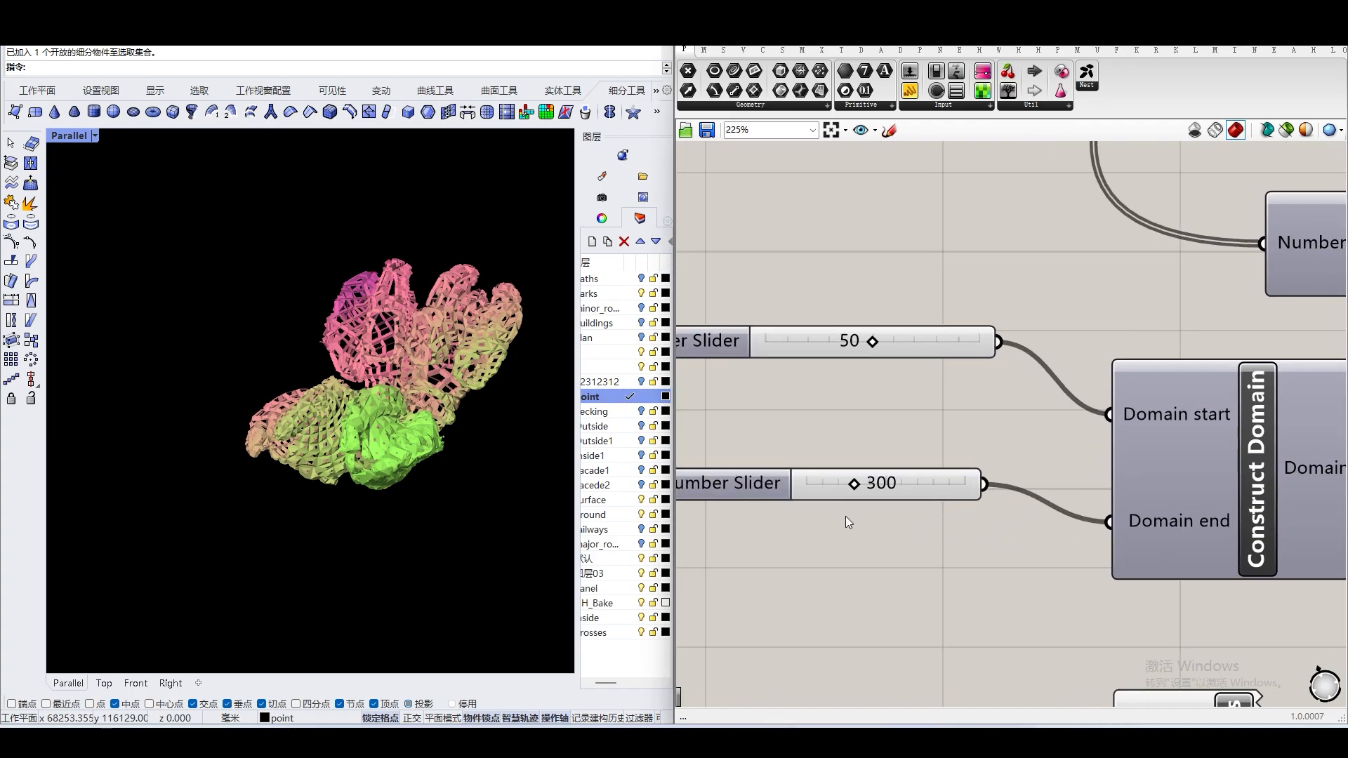
pyautogui.doubleClick(884, 485)
pyautogui.write('1000')
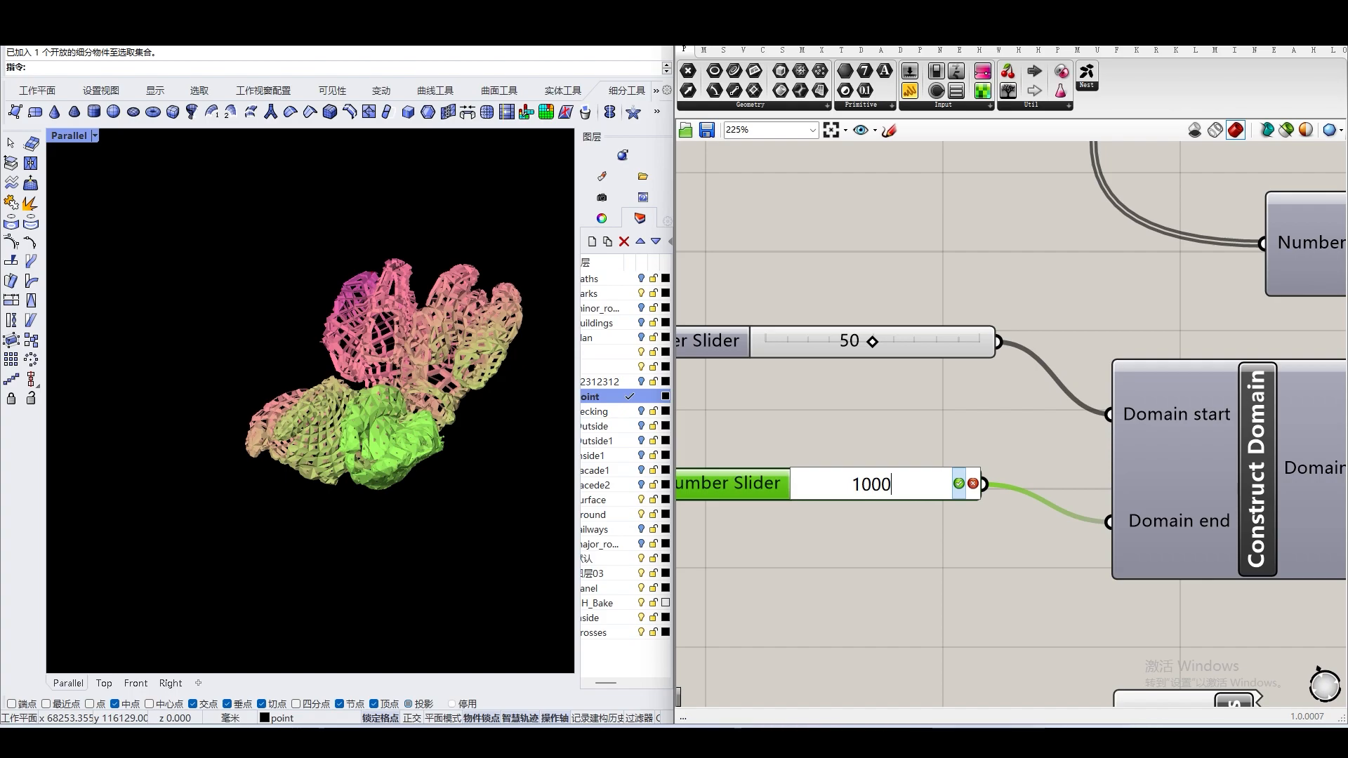
pyautogui.press('Return')
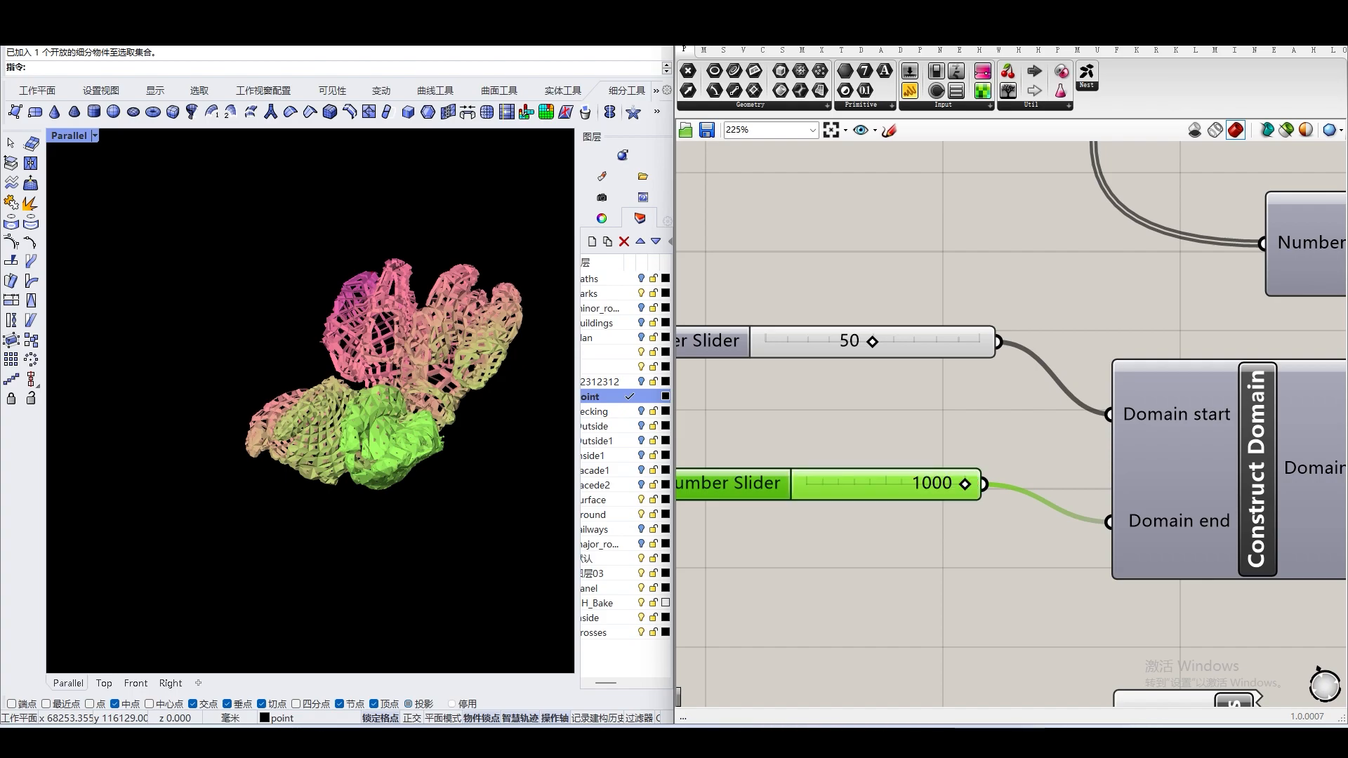
pyautogui.scroll(3, 403, 375)
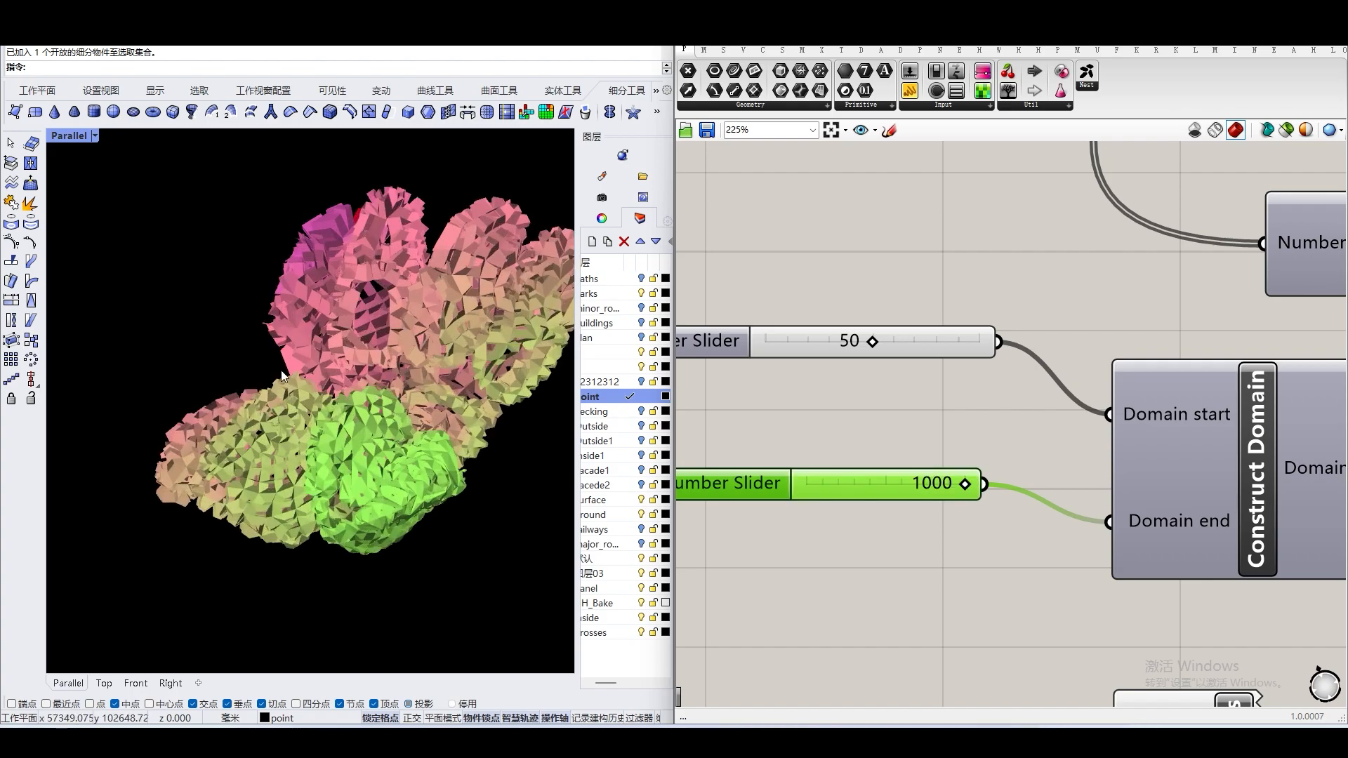
pyautogui.moveTo(410, 404); pyautogui.dragTo(457, 395, button='right')
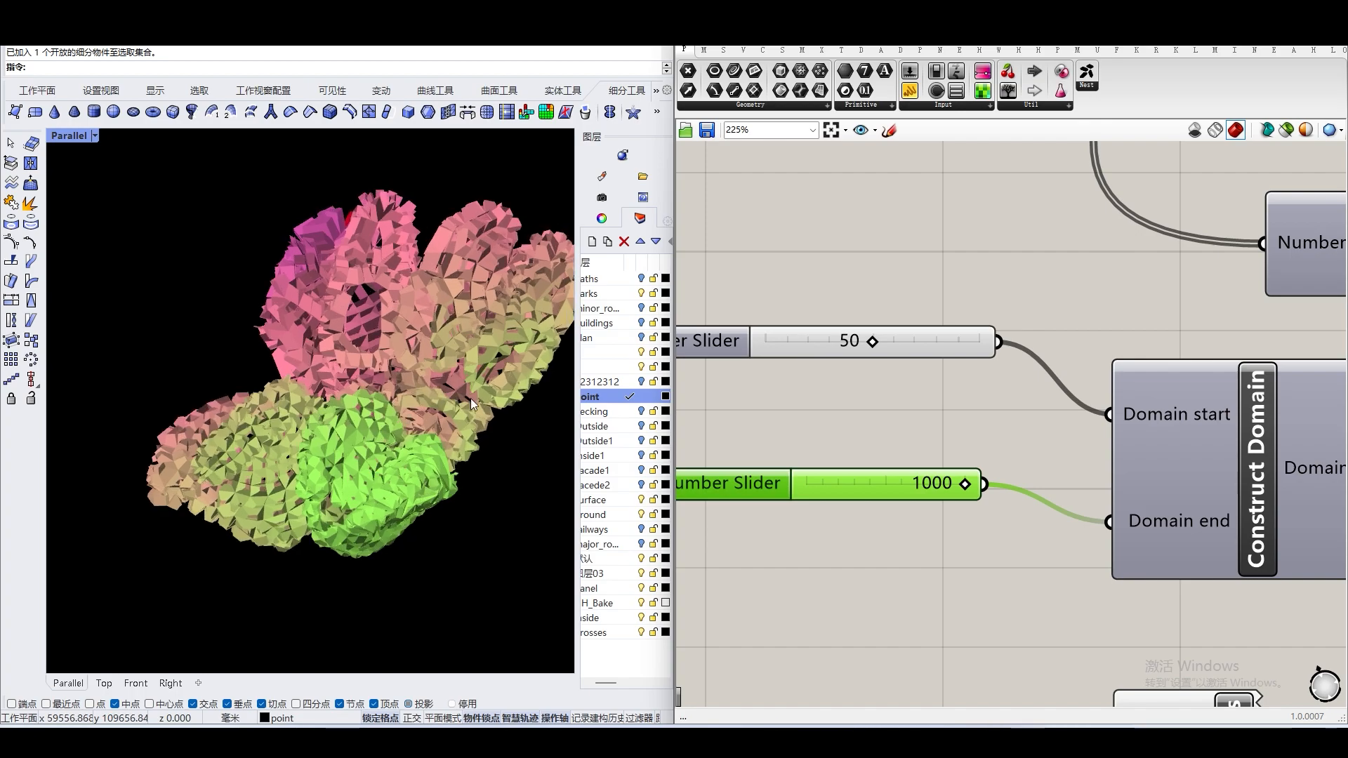
pyautogui.scroll(-2, 932, 576)
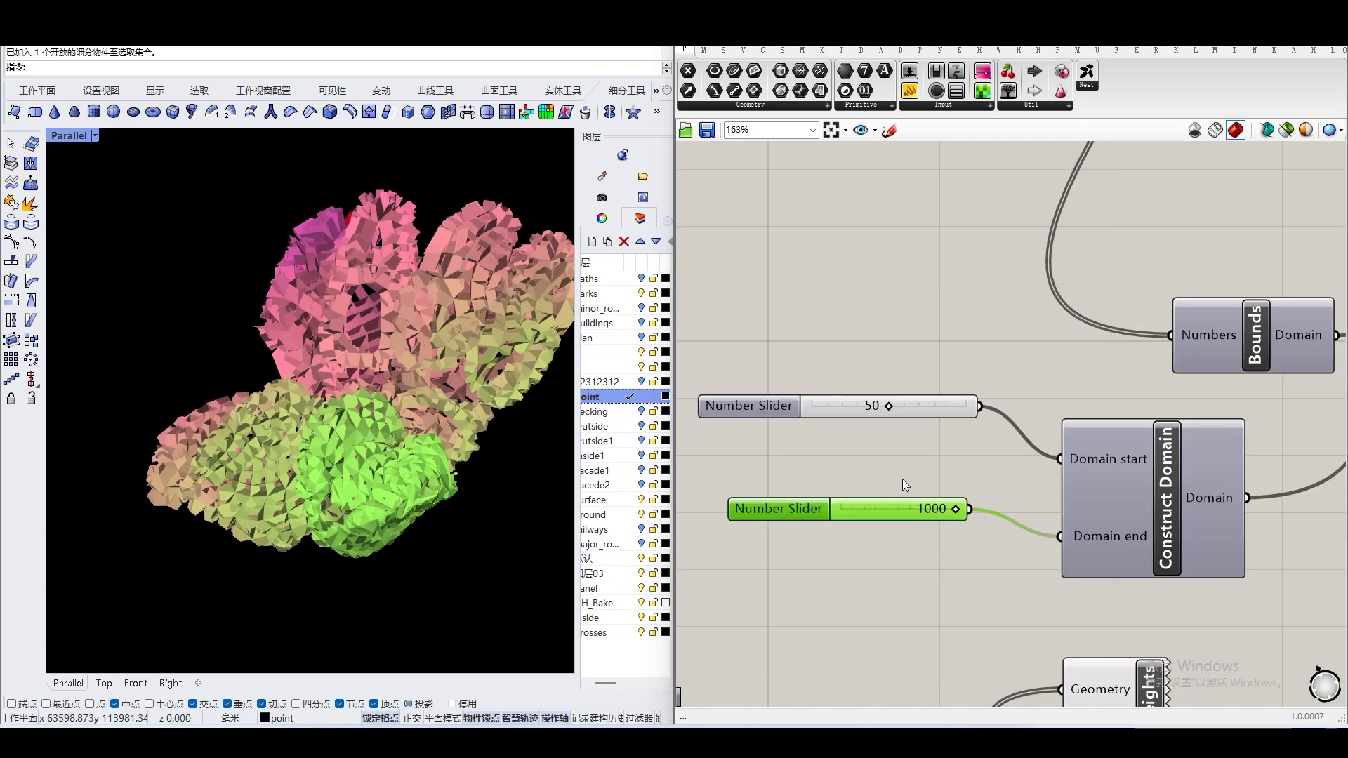
# Set the end of the domain controlling the panel move distance to 300
pyautogui.doubleClick(932, 513)
pyautogui.write('300')
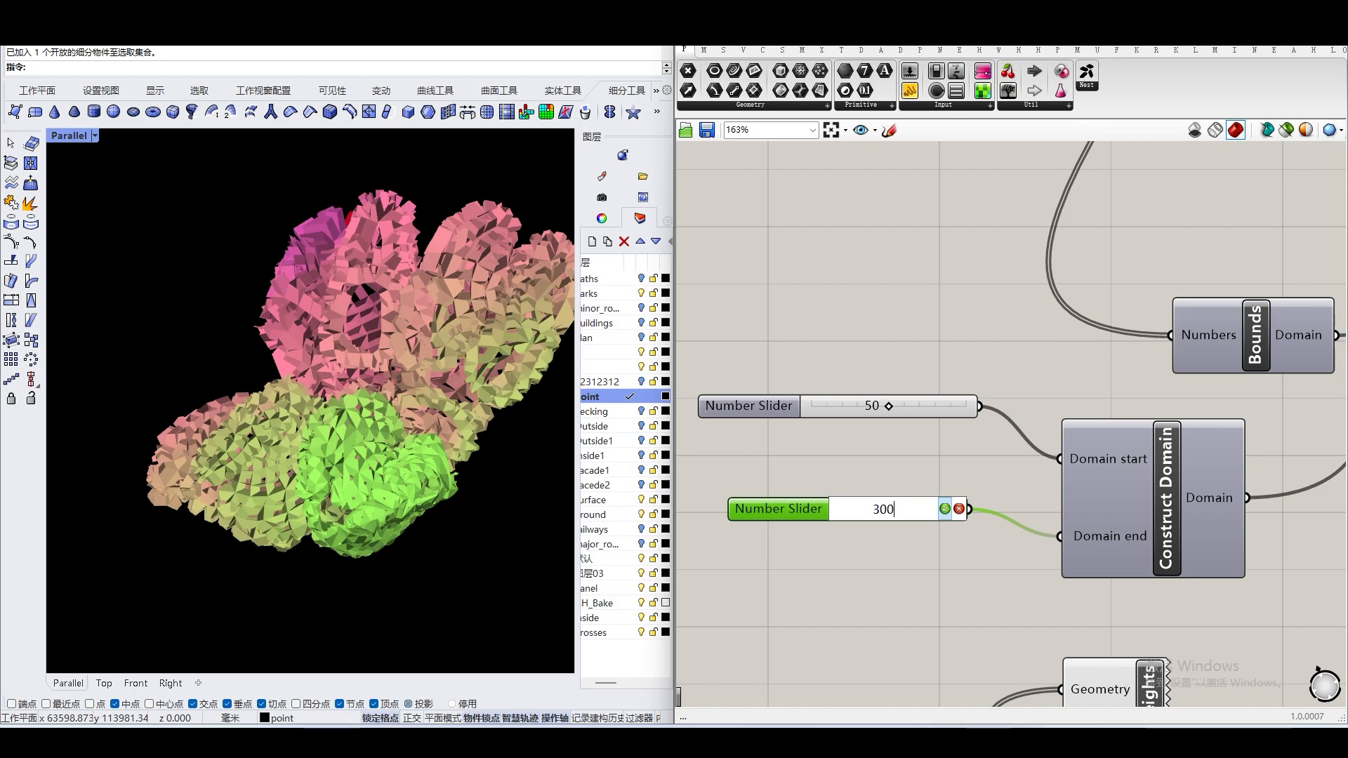
pyautogui.press('Return')
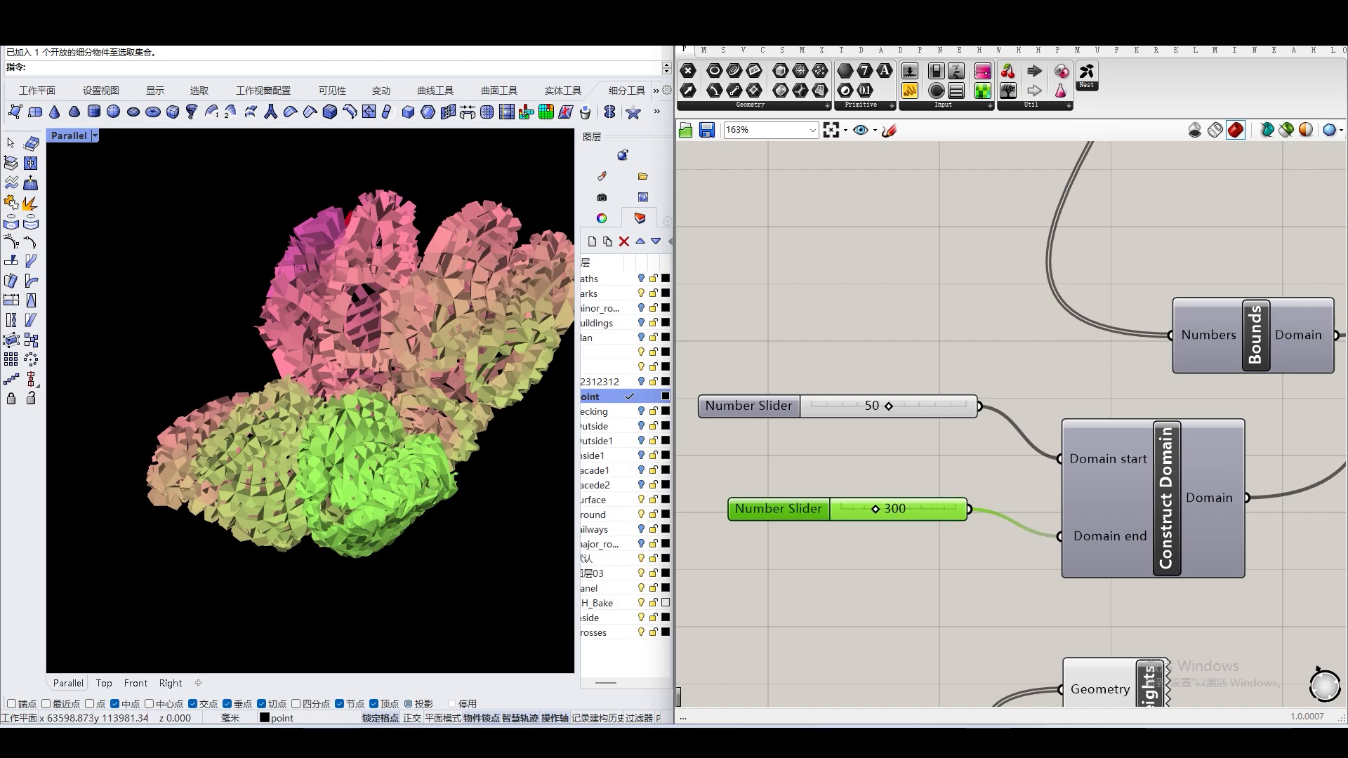
# Trace the start of Facade 2 from the SubD mesh through Triangulate, Dual and Mesh Flip
pyautogui.scroll(-5, 857, 566)
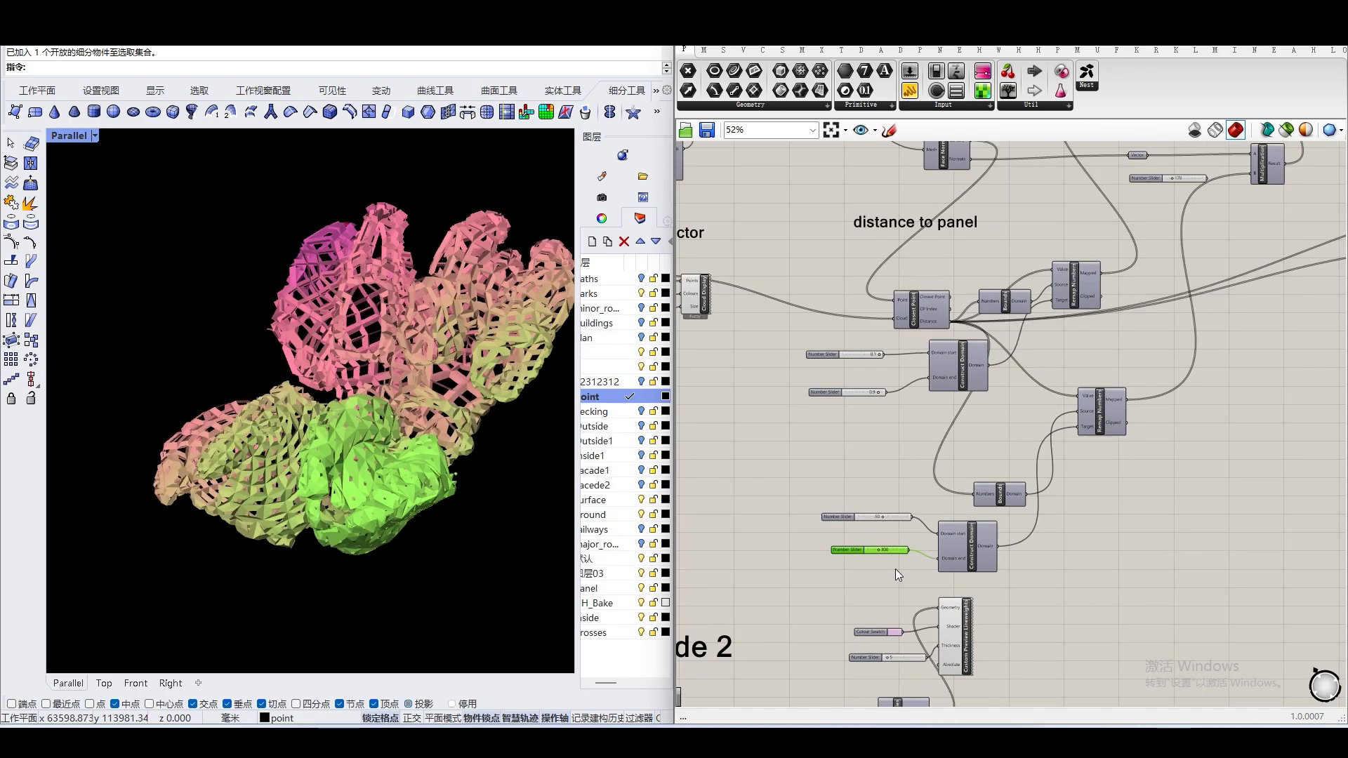
pyautogui.moveTo(992, 452); pyautogui.dragTo(1117, 334, button='right')
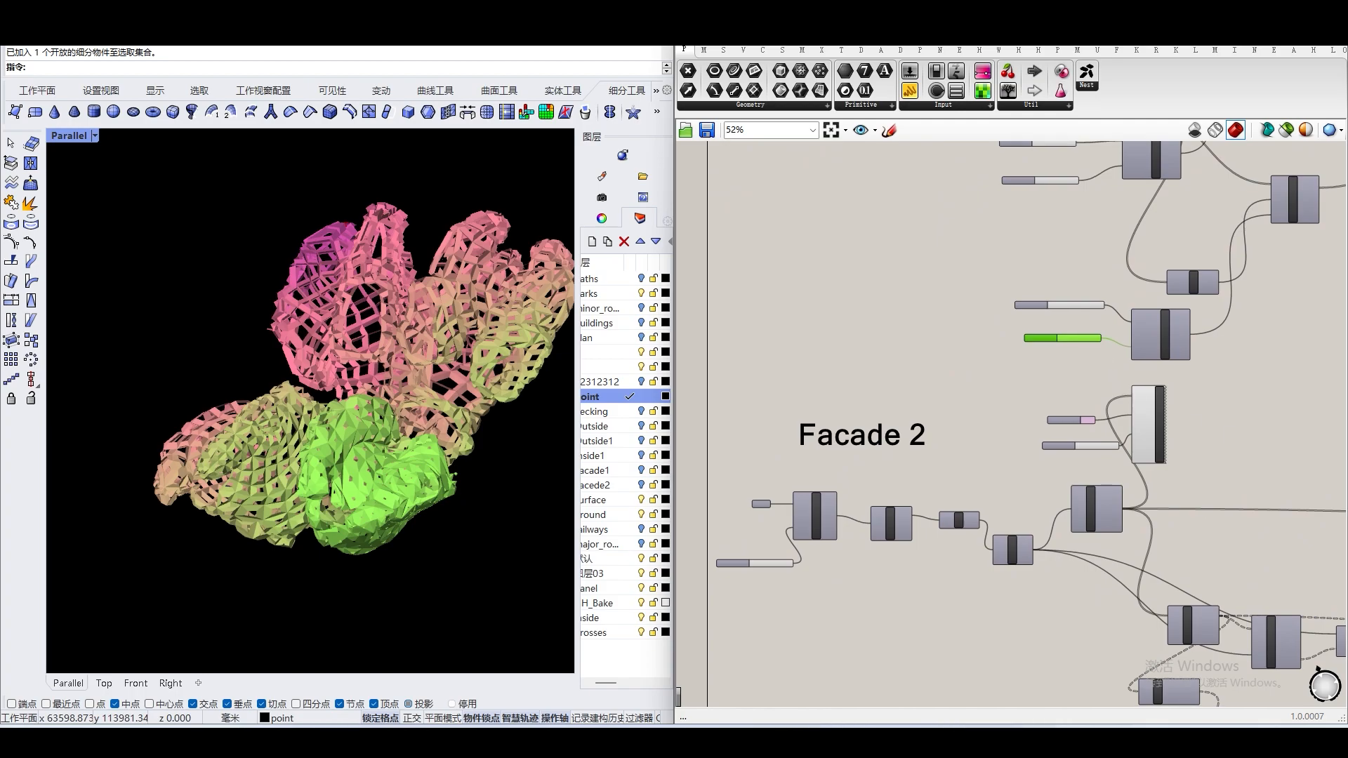
pyautogui.moveTo(918, 577); pyautogui.dragTo(936, 492, button='right')
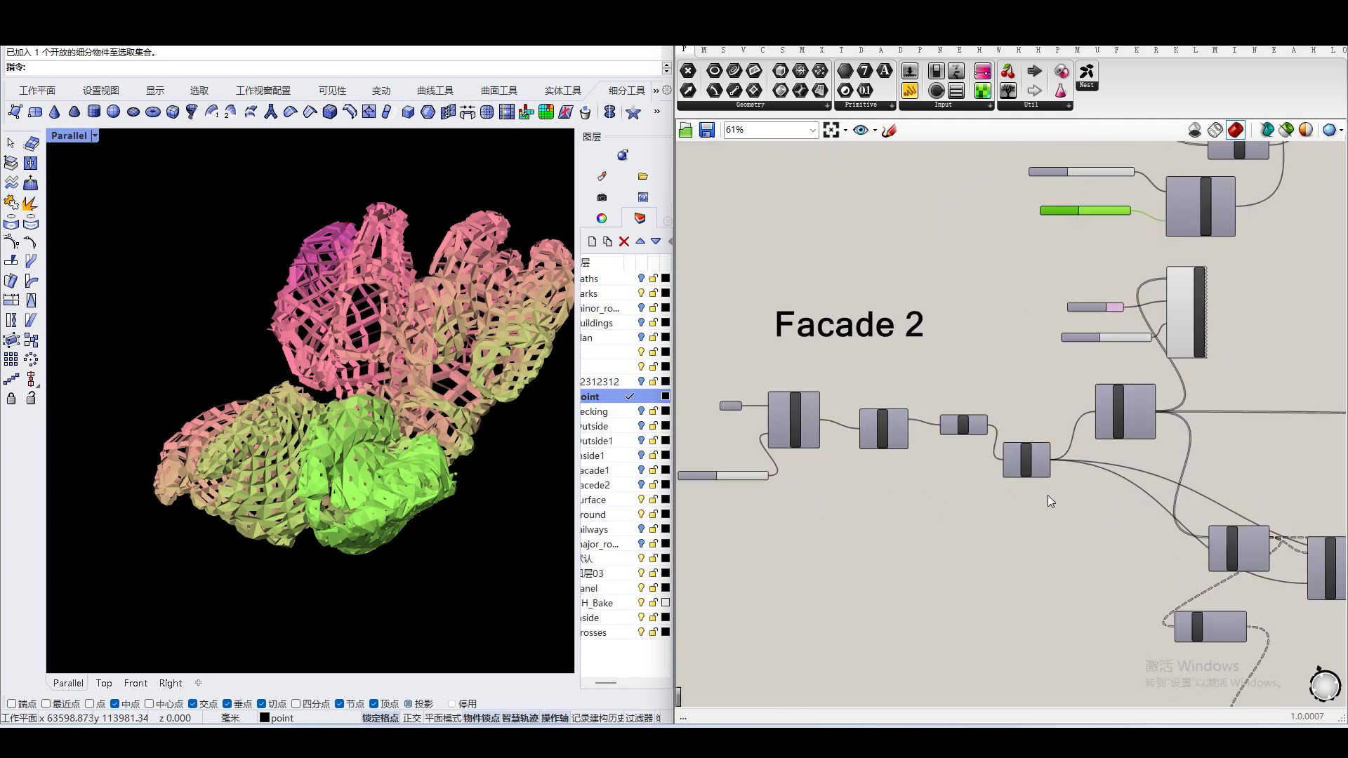
pyautogui.scroll(5, 892, 472)
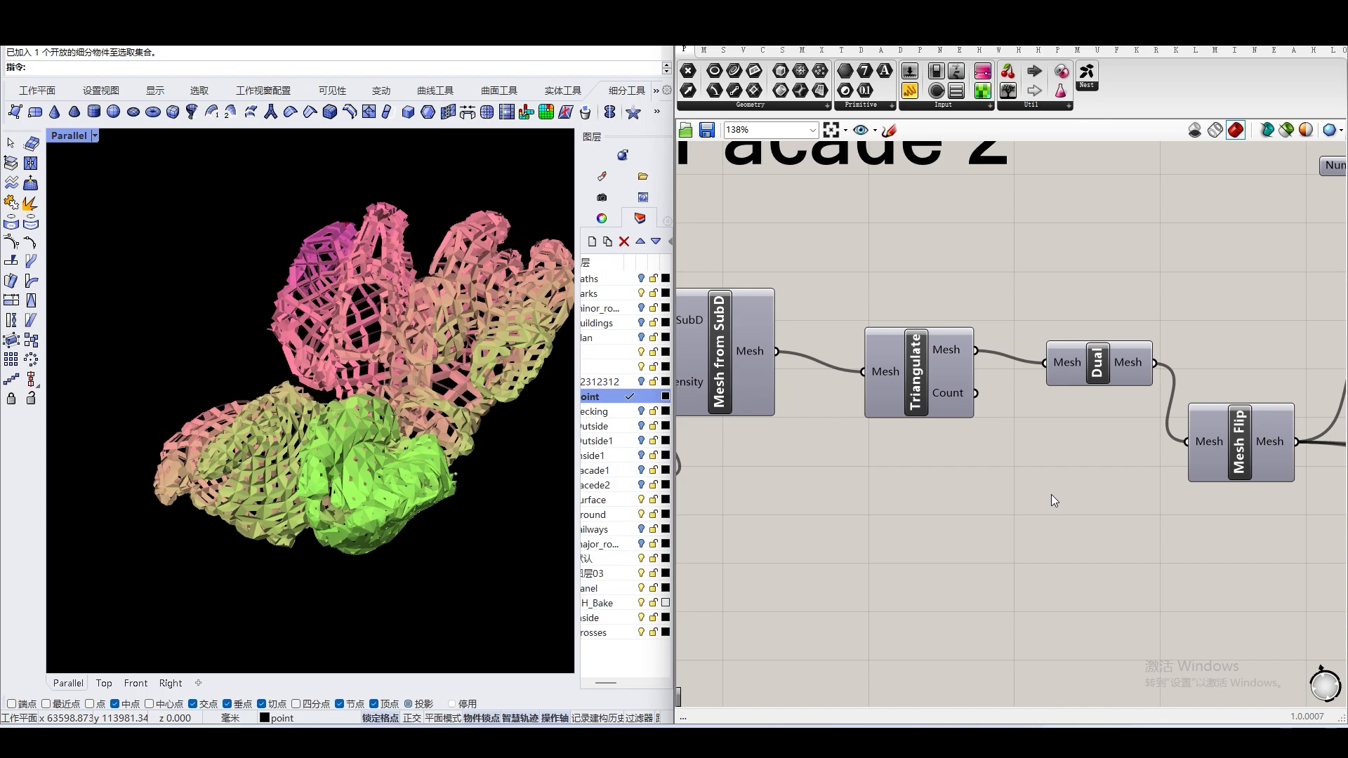
pyautogui.scroll(-3, 1052, 495)
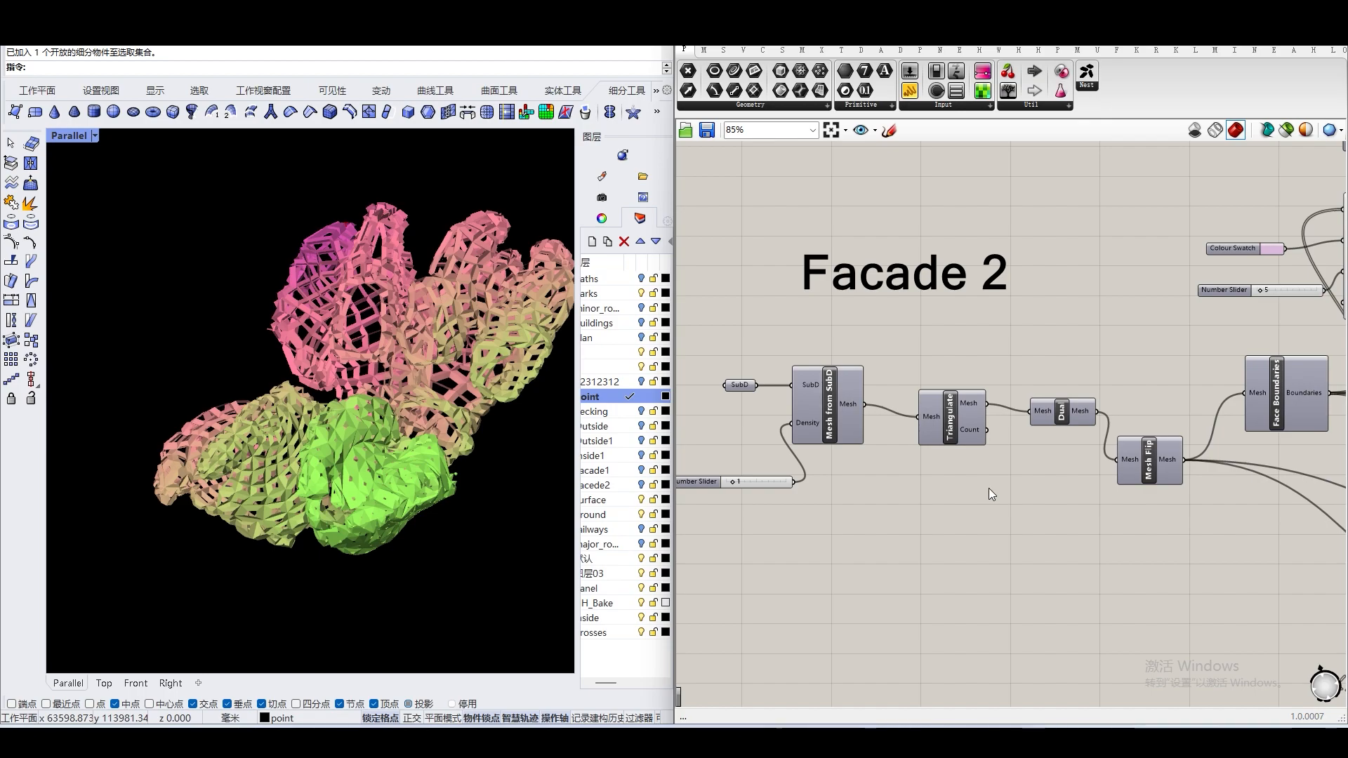
pyautogui.scroll(-1, 997, 494)
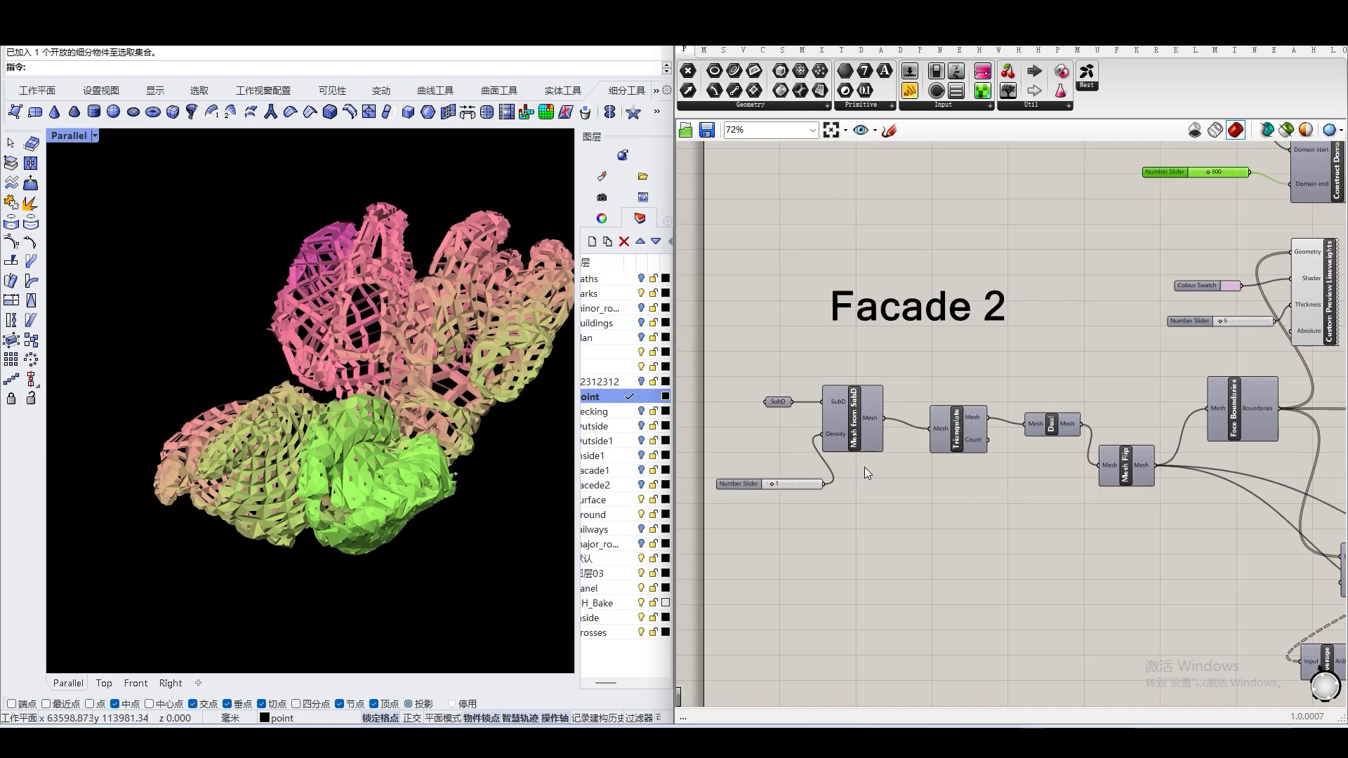
# Inspect the Facade 2 form in the Rhino viewport and the slider controlling its mesh density
pyautogui.scroll(-3, 414, 466)
pyautogui.scroll(-2, 415, 467)
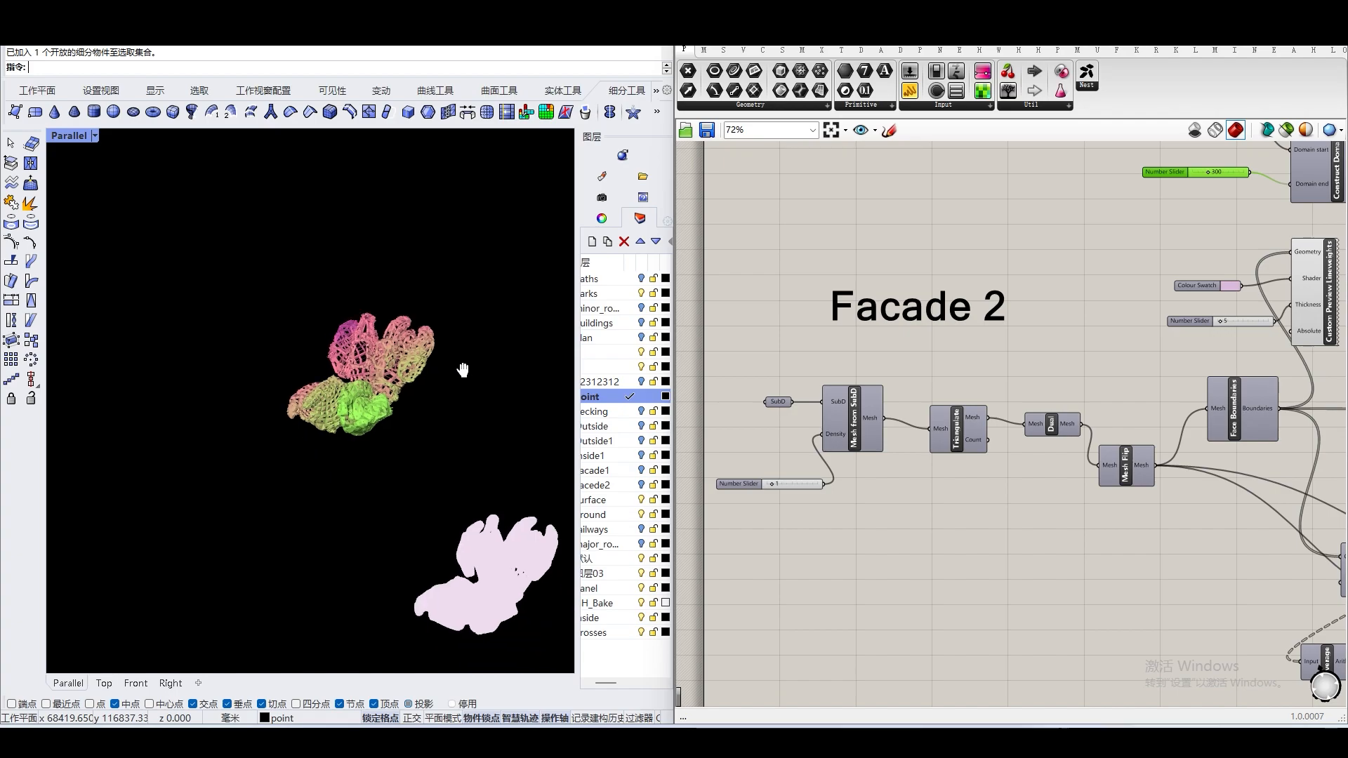
pyautogui.scroll(5, 492, 535)
pyautogui.scroll(1, 492, 535)
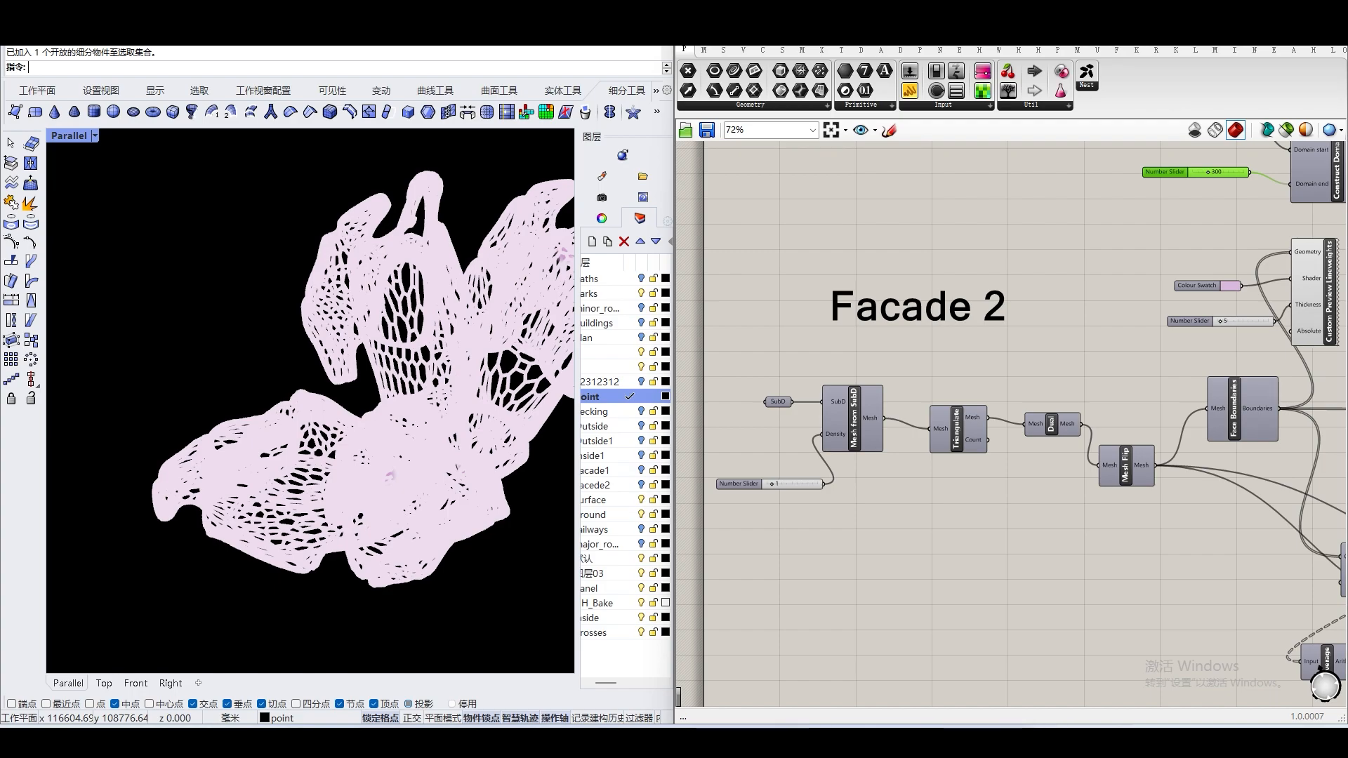
pyautogui.scroll(3, 744, 486)
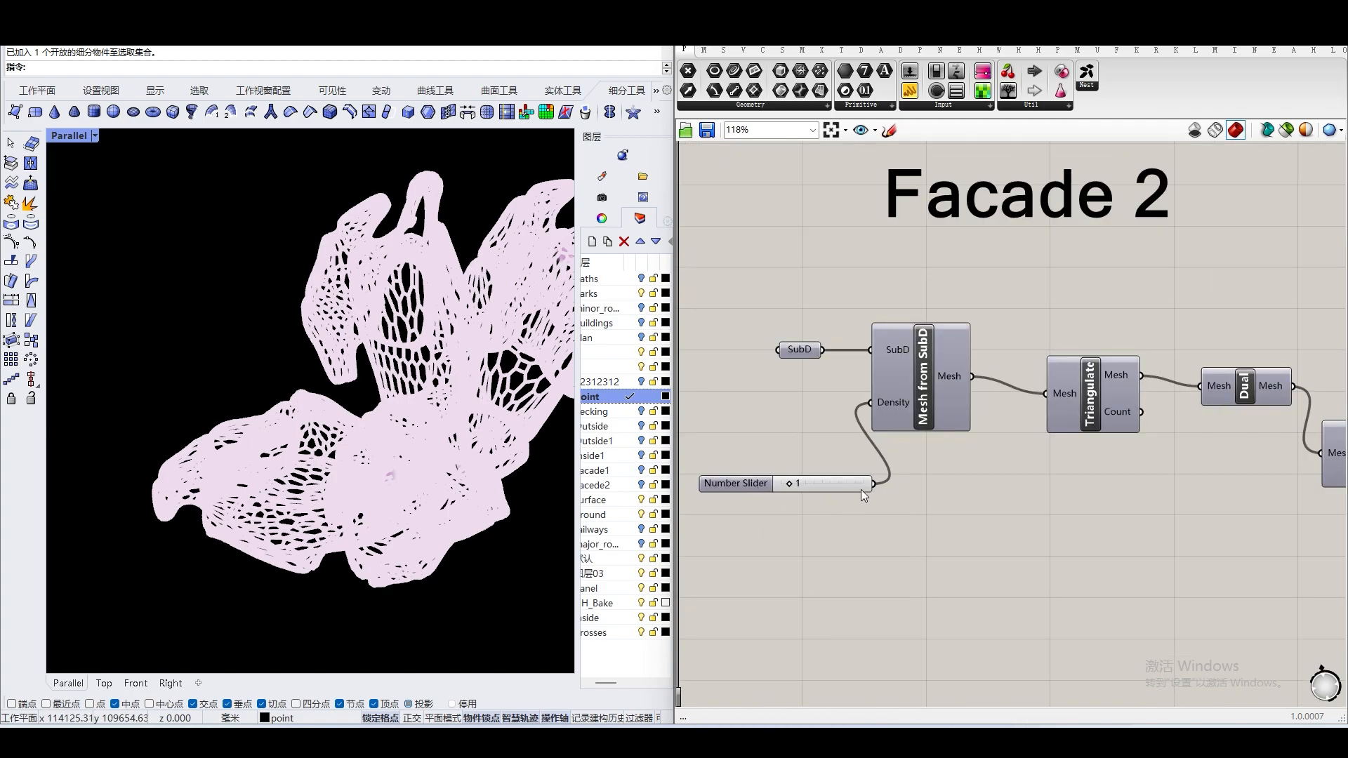
pyautogui.keyDown('shift'); pyautogui.moveTo(420, 395); pyautogui.dragTo(344, 405, button='right'); pyautogui.keyUp('shift')
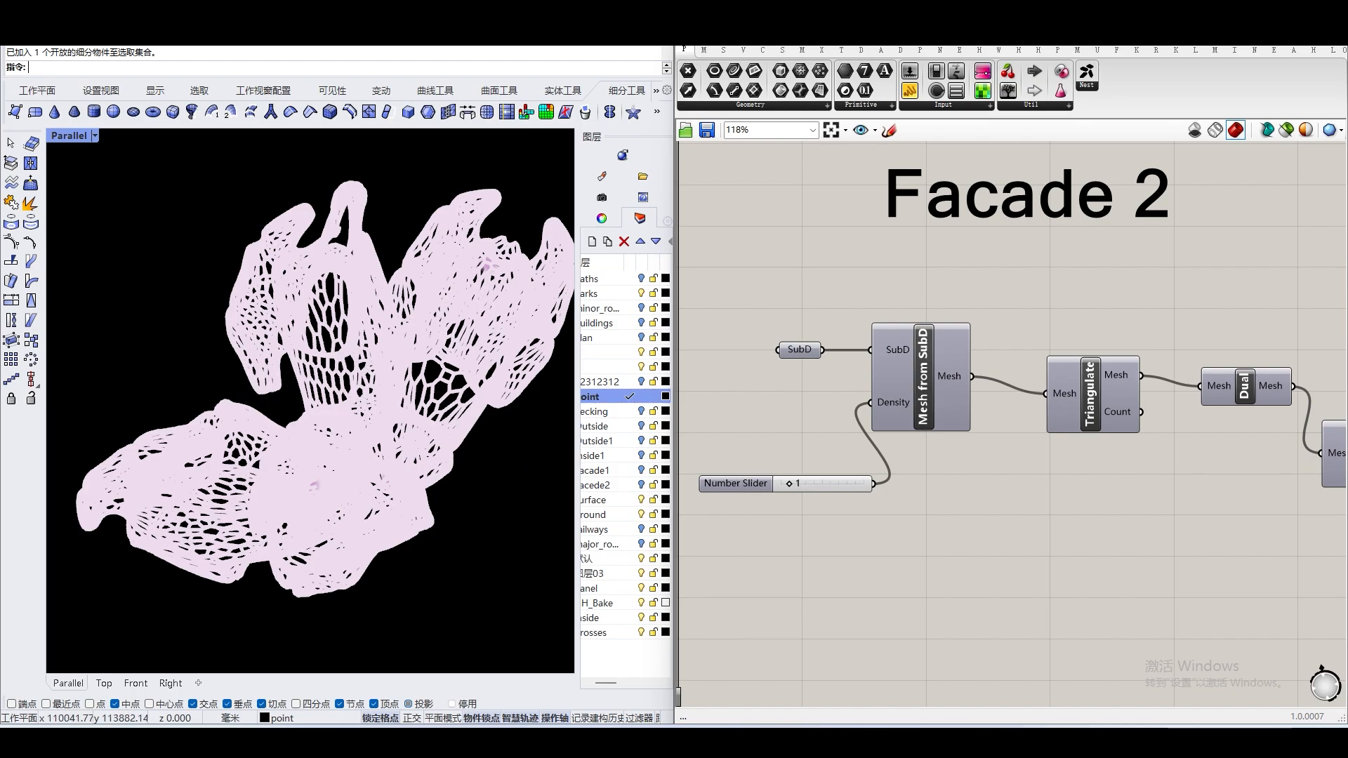
# Examine how the flipped mesh feeds Face Boundaries and how the boundaries are previewed with custom lineweights
pyautogui.scroll(-3, 815, 488)
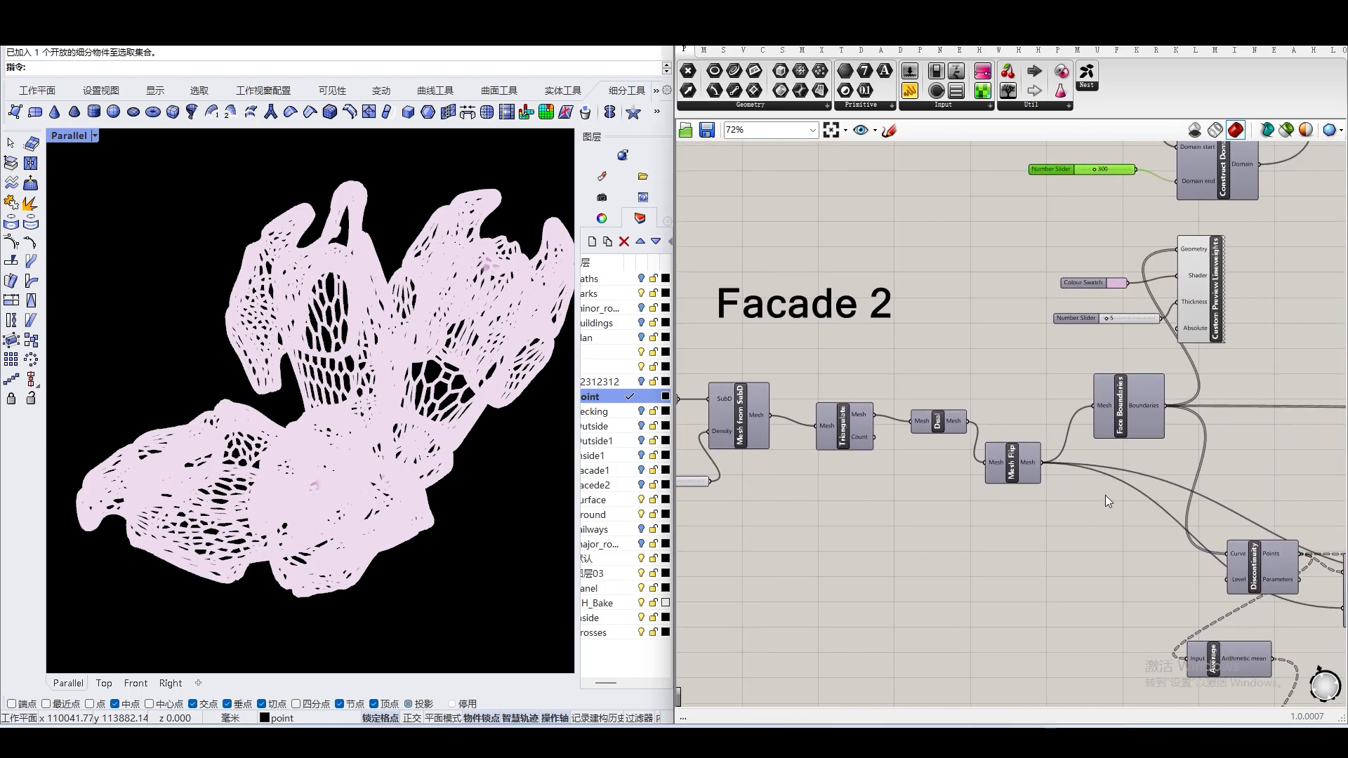
pyautogui.moveTo(982, 449); pyautogui.dragTo(1055, 444, button='right')
pyautogui.moveTo(1228, 420); pyautogui.dragTo(1053, 450, button='right')
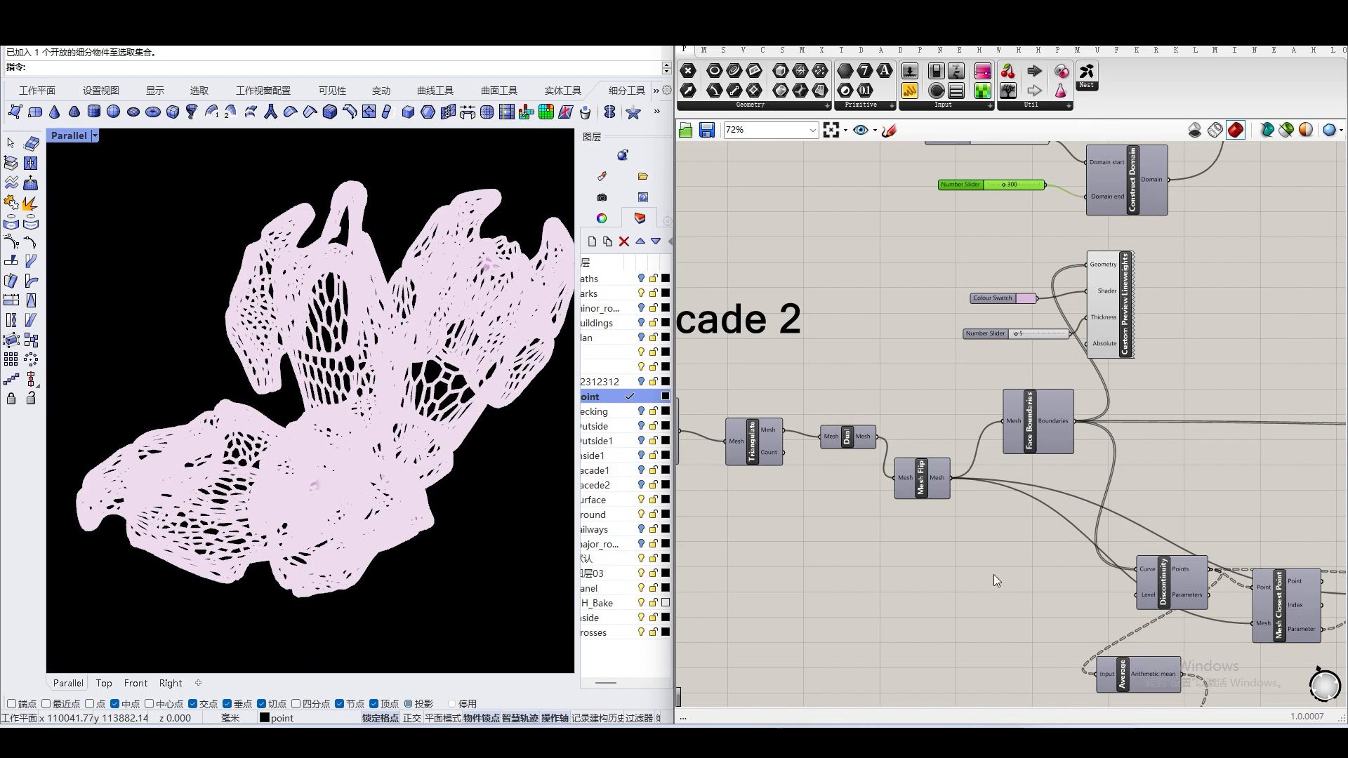
pyautogui.scroll(3, 1013, 519)
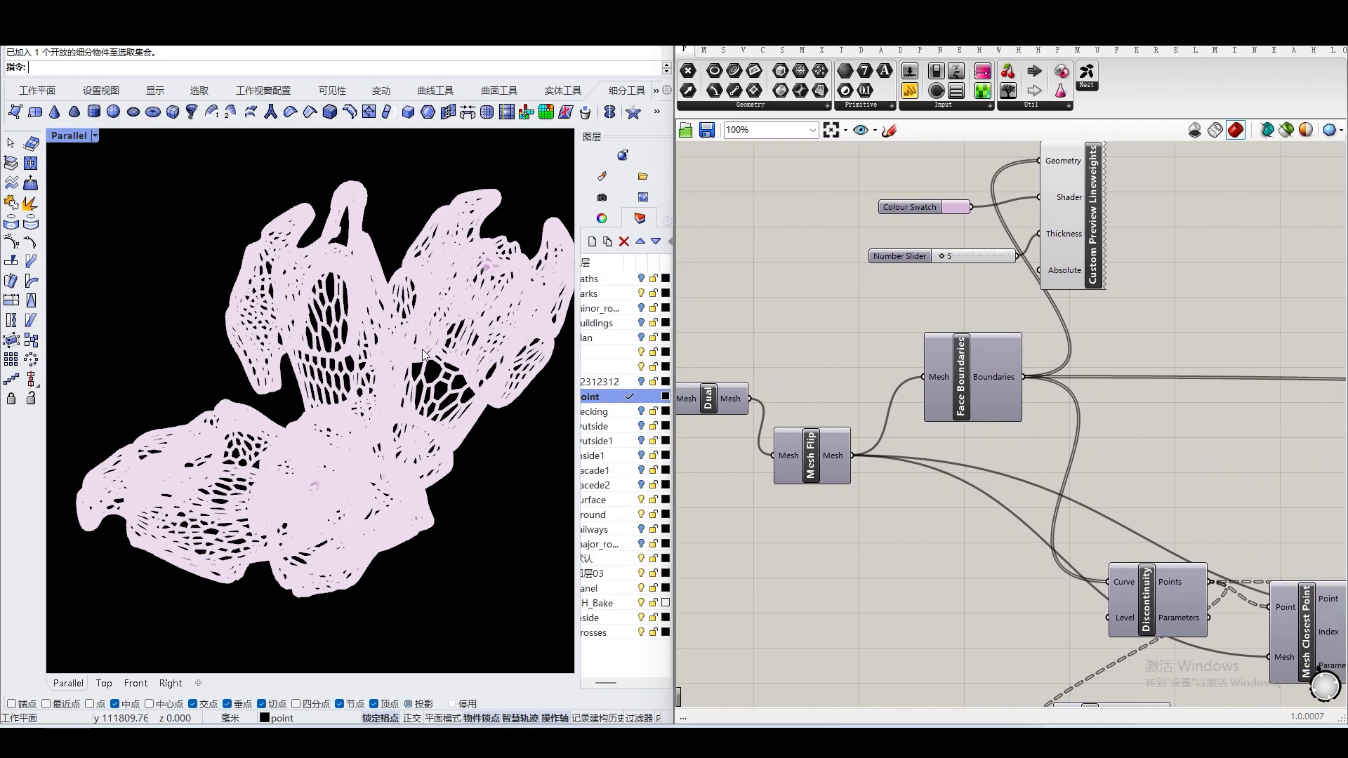
pyautogui.scroll(-1, 406, 362)
pyautogui.scroll(1, 405, 357)
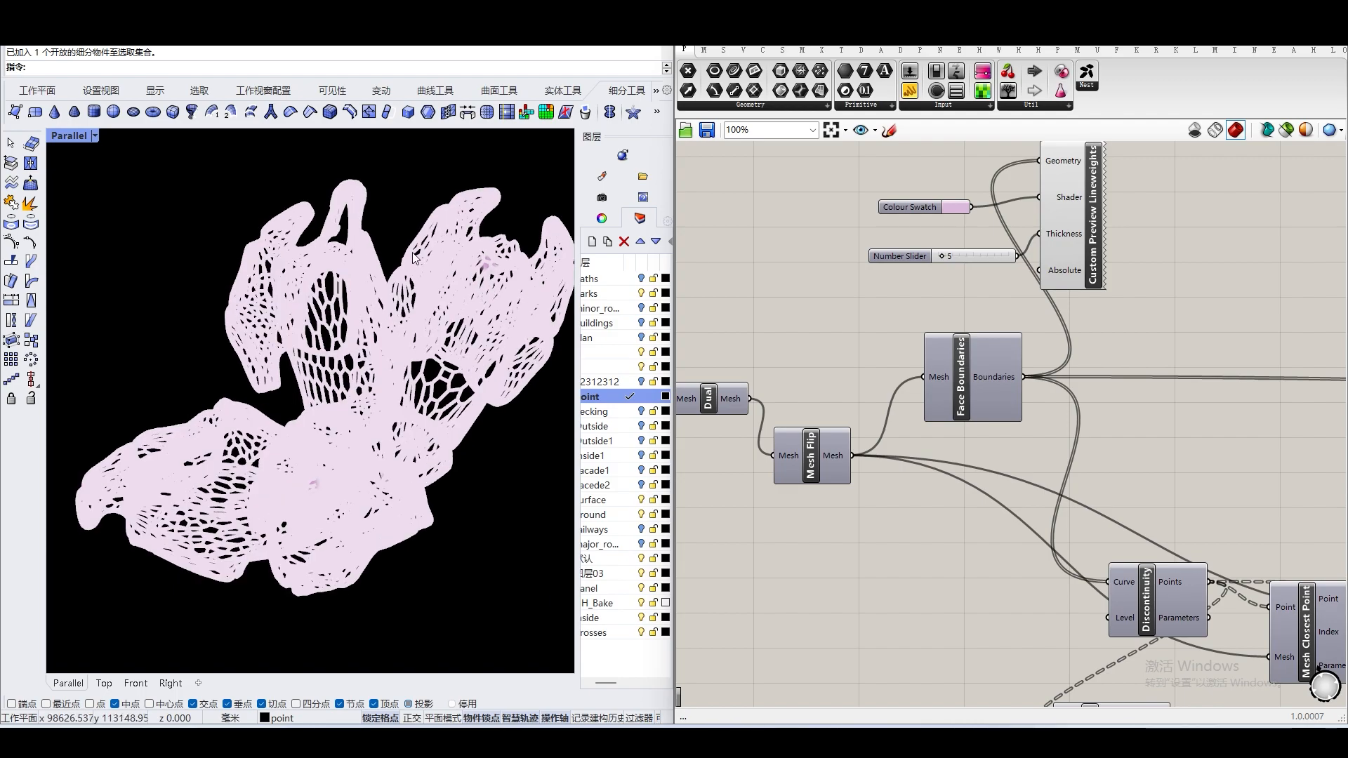
# Follow the face boundaries through the definition to the Bottom Hexagon and Top Hexagon curves and their Divide Curve components
pyautogui.scroll(-2, 951, 434)
pyautogui.moveTo(1119, 448); pyautogui.dragTo(1014, 400, button='right')
pyautogui.moveTo(1177, 437)
pyautogui.mouseDown(button='right')
pyautogui.moveTo(1065, 385)
pyautogui.moveTo(948, 373)
pyautogui.mouseUp(button='right')
pyautogui.moveTo(1276, 381); pyautogui.dragTo(1072, 328, button='right')
pyautogui.moveTo(1306, 254); pyautogui.dragTo(1054, 322, button='right')
pyautogui.scroll(2, 1053, 322)
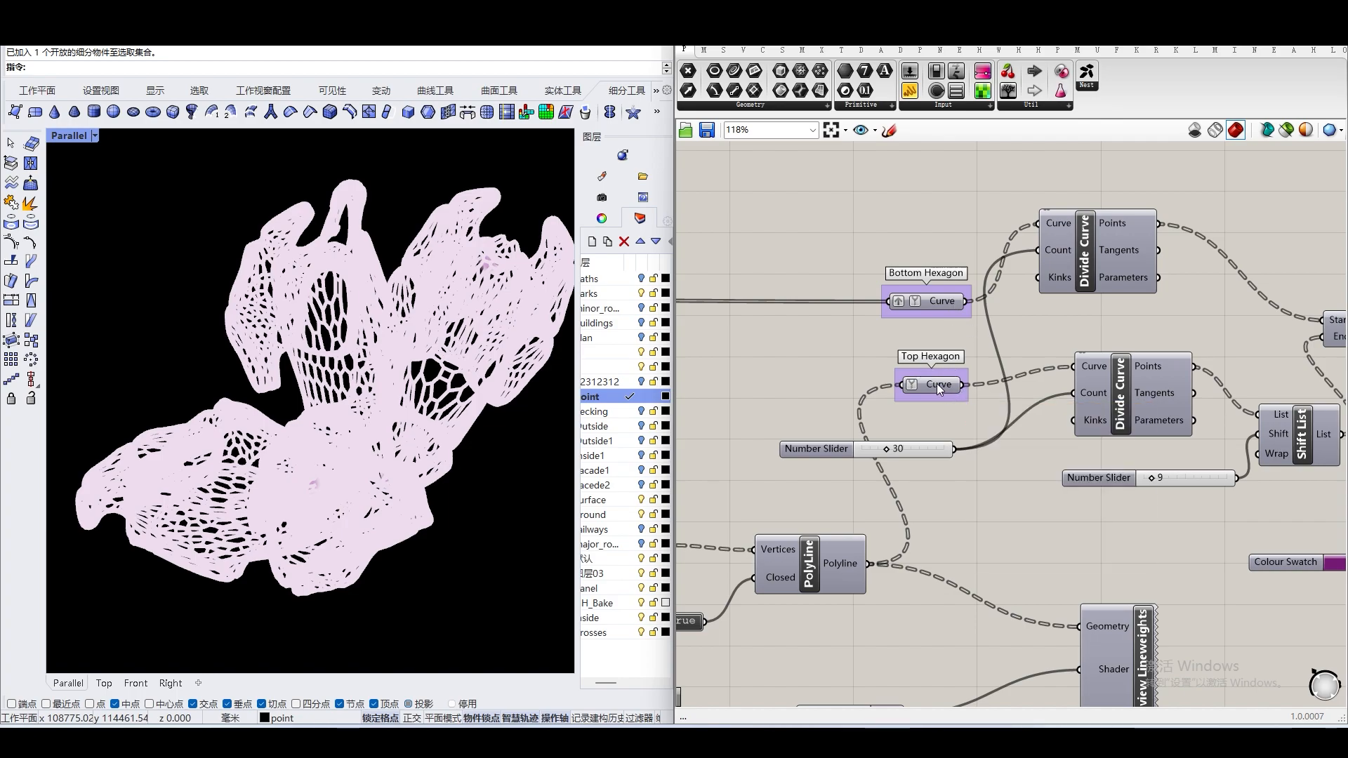
pyautogui.scroll(-3, 925, 310)
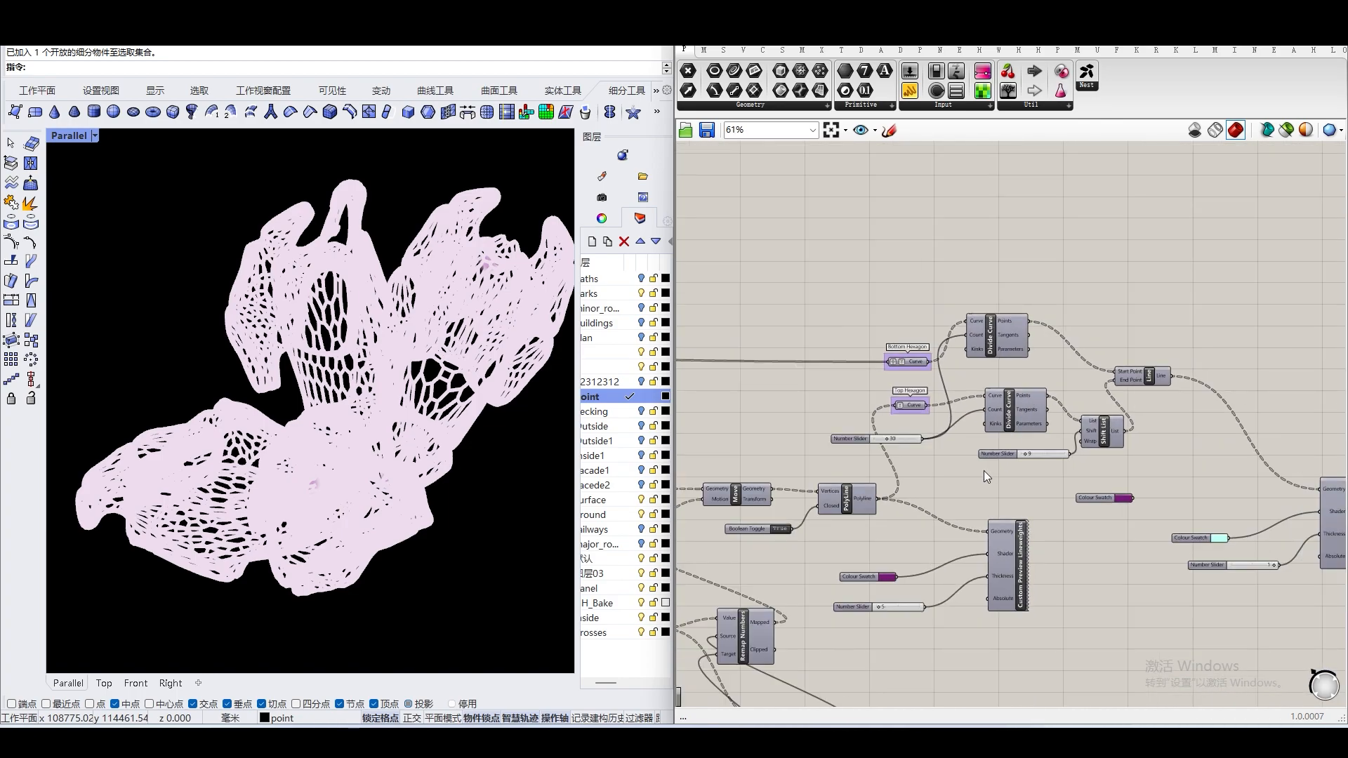
# Turn on the preview of the Custom Preview Lineweights fed by the top polylines and inspect them on the model
pyautogui.moveTo(984, 470); pyautogui.dragTo(1104, 378, button='right')
pyautogui.click(1139, 461)
pyautogui.rightClick(1207, 524)
pyautogui.click(1245, 512)
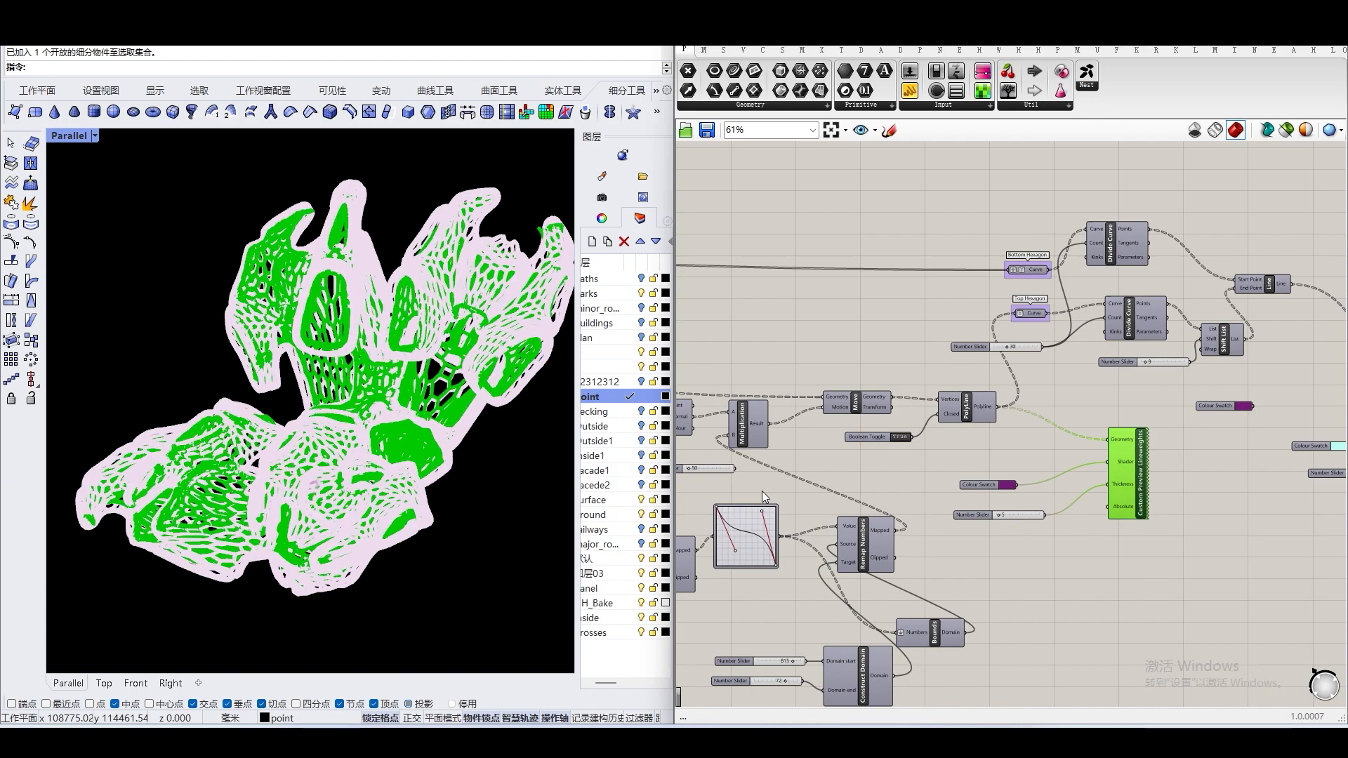
pyautogui.click(852, 498)
pyautogui.scroll(5, 235, 232)
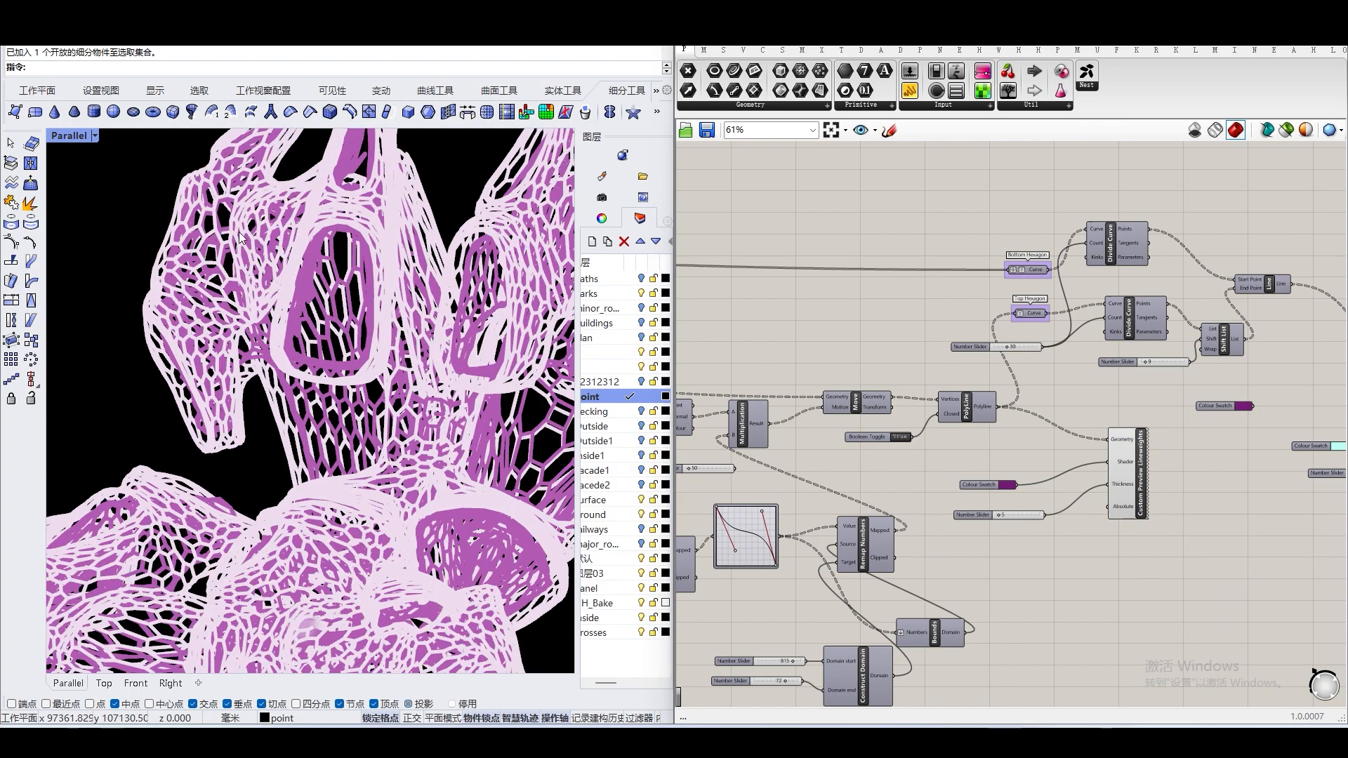
pyautogui.scroll(3, 235, 232)
pyautogui.scroll(-1, 1116, 511)
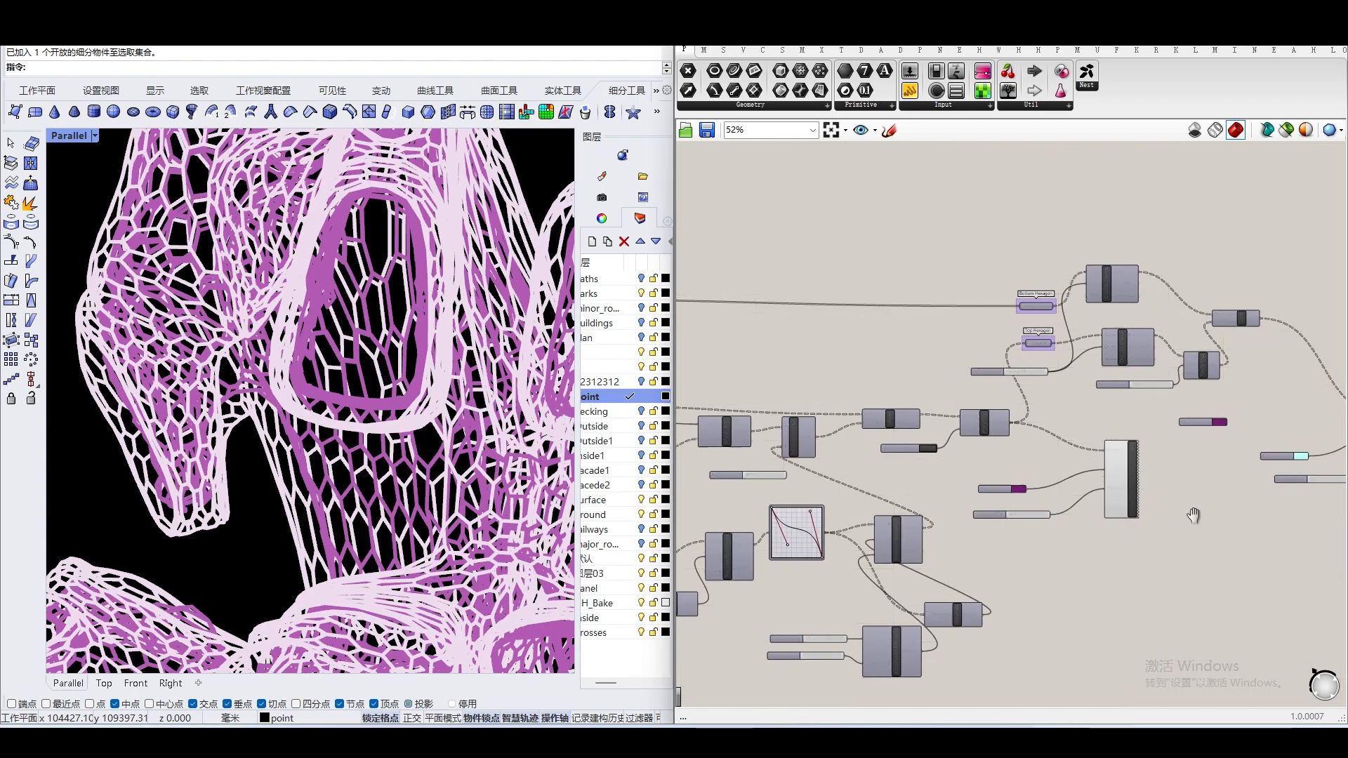
# Turn on the preview of both Divide Curve components to show the division points on the bottom and top hexagons
pyautogui.moveTo(1203, 516); pyautogui.dragTo(1017, 528, button='right')
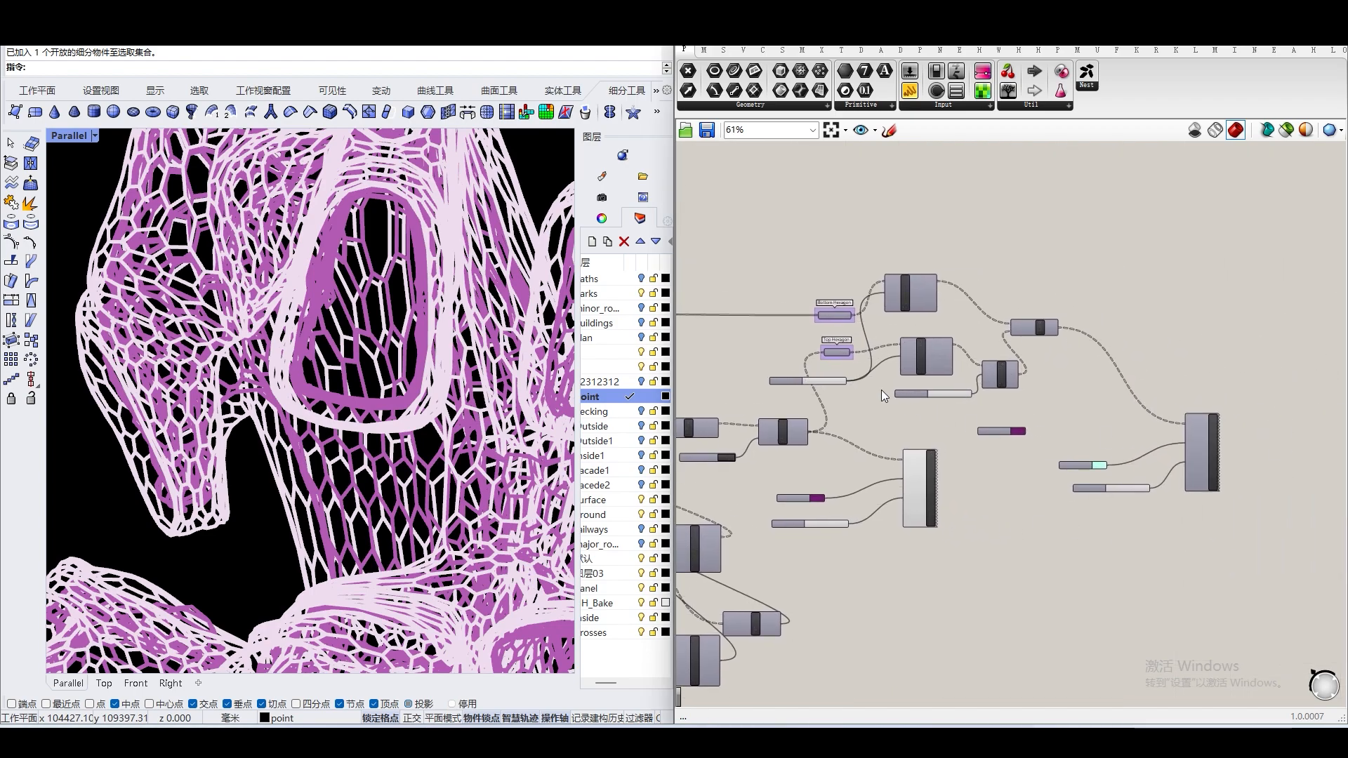
pyautogui.scroll(4, 882, 389)
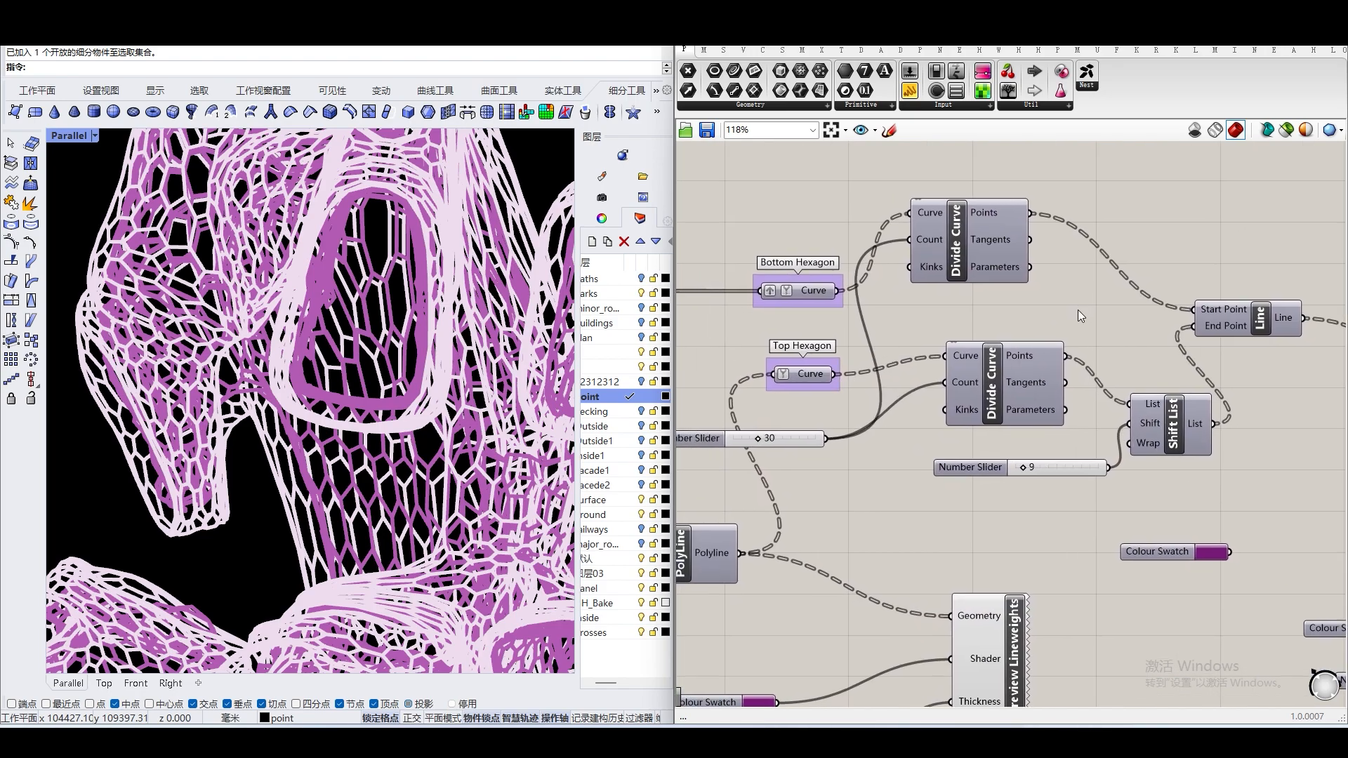
pyautogui.scroll(1, 989, 392)
pyautogui.click(1012, 349)
pyautogui.rightClick(980, 307)
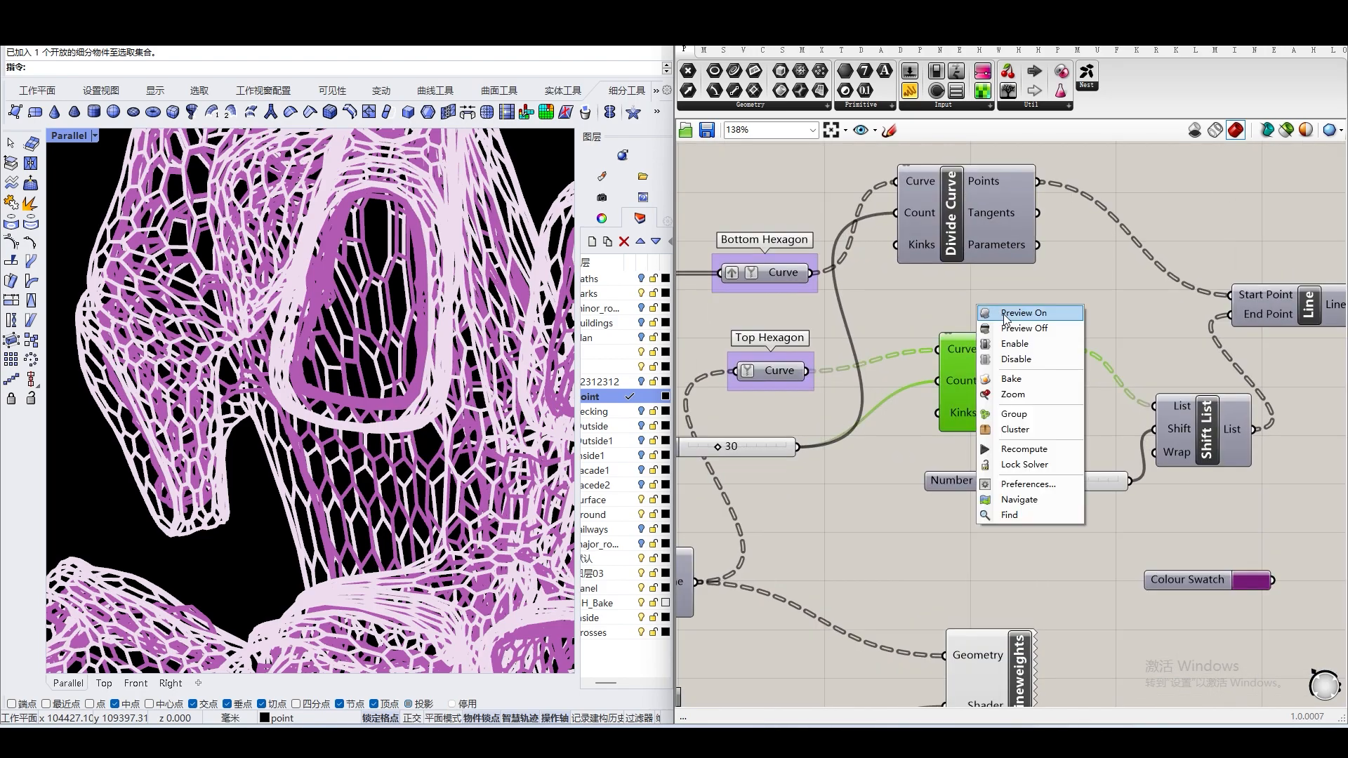
pyautogui.click(1009, 314)
pyautogui.click(985, 259)
pyautogui.rightClick(1009, 302)
pyautogui.click(1031, 309)
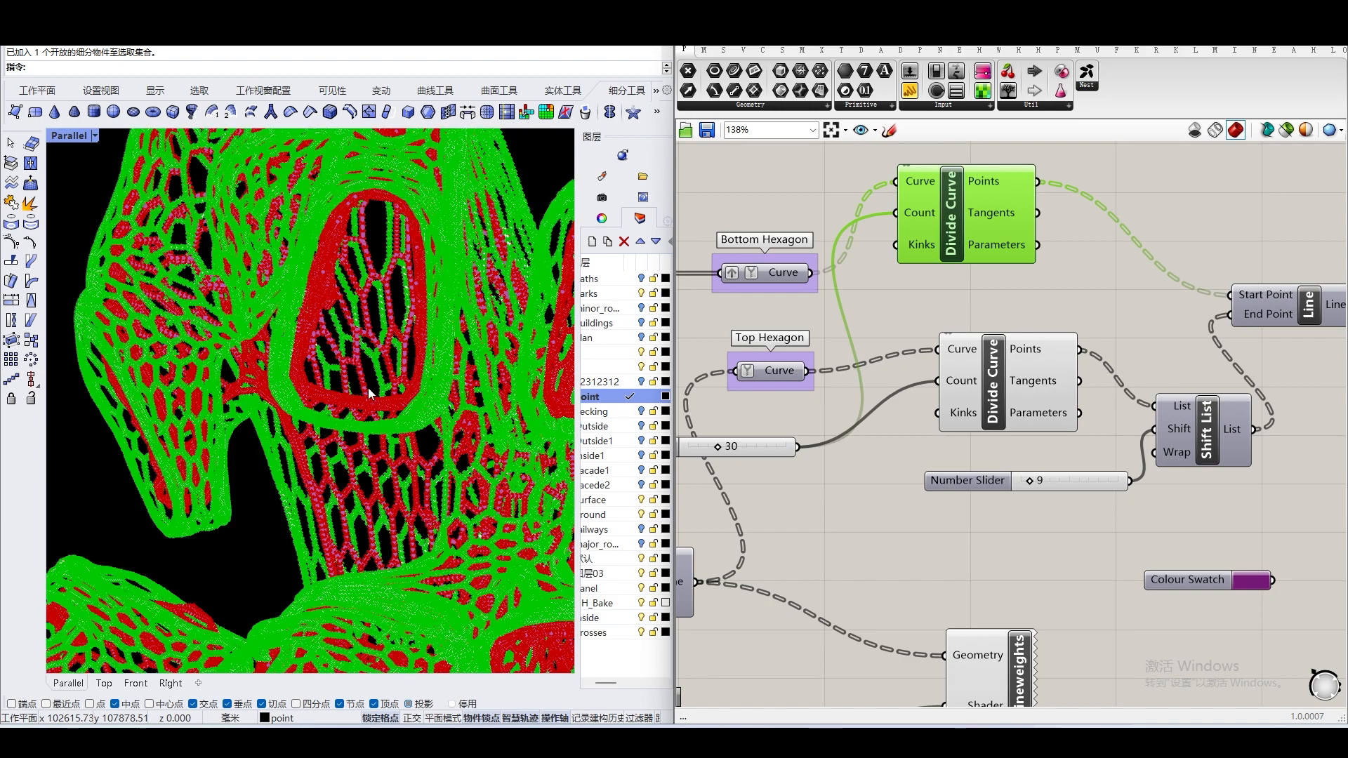
pyautogui.click(955, 285)
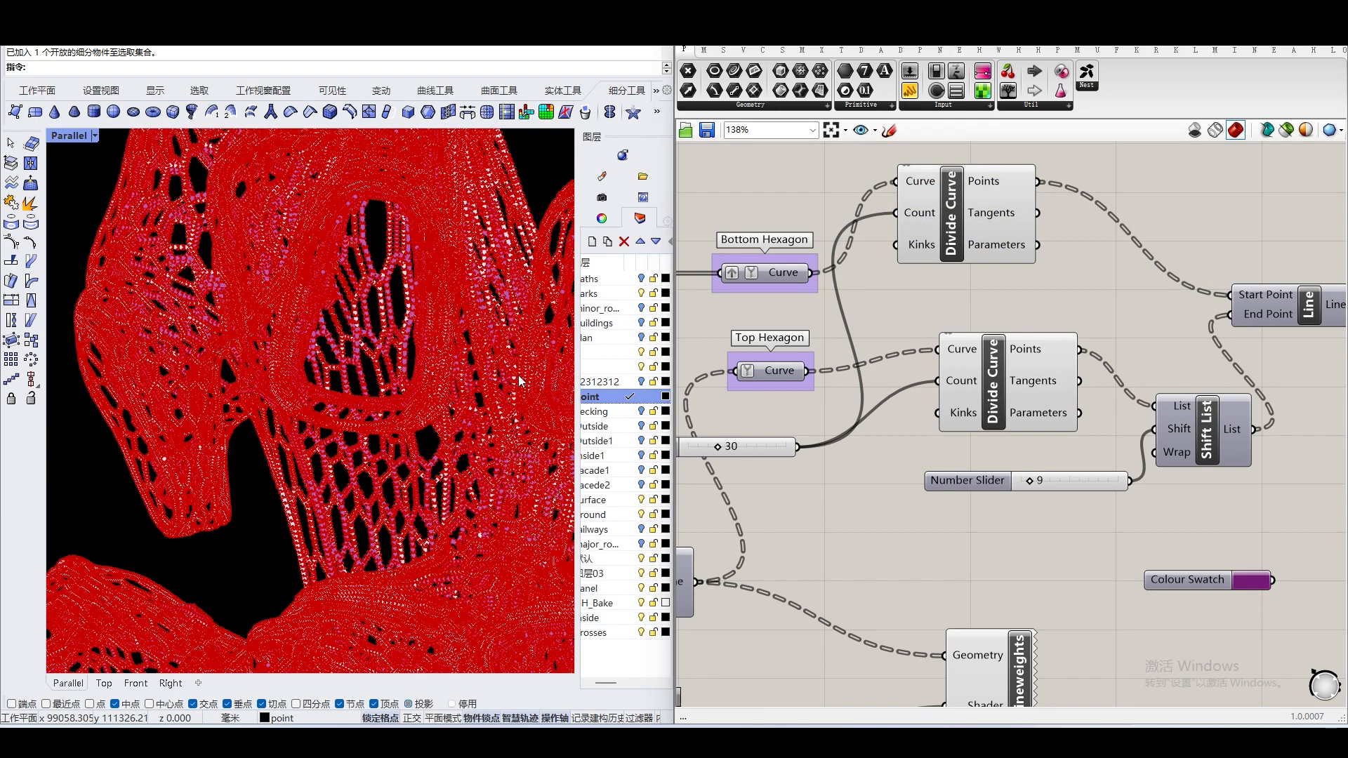
# Turn off the preview of both Divide Curve components
pyautogui.click(934, 242)
pyautogui.rightClick(922, 307)
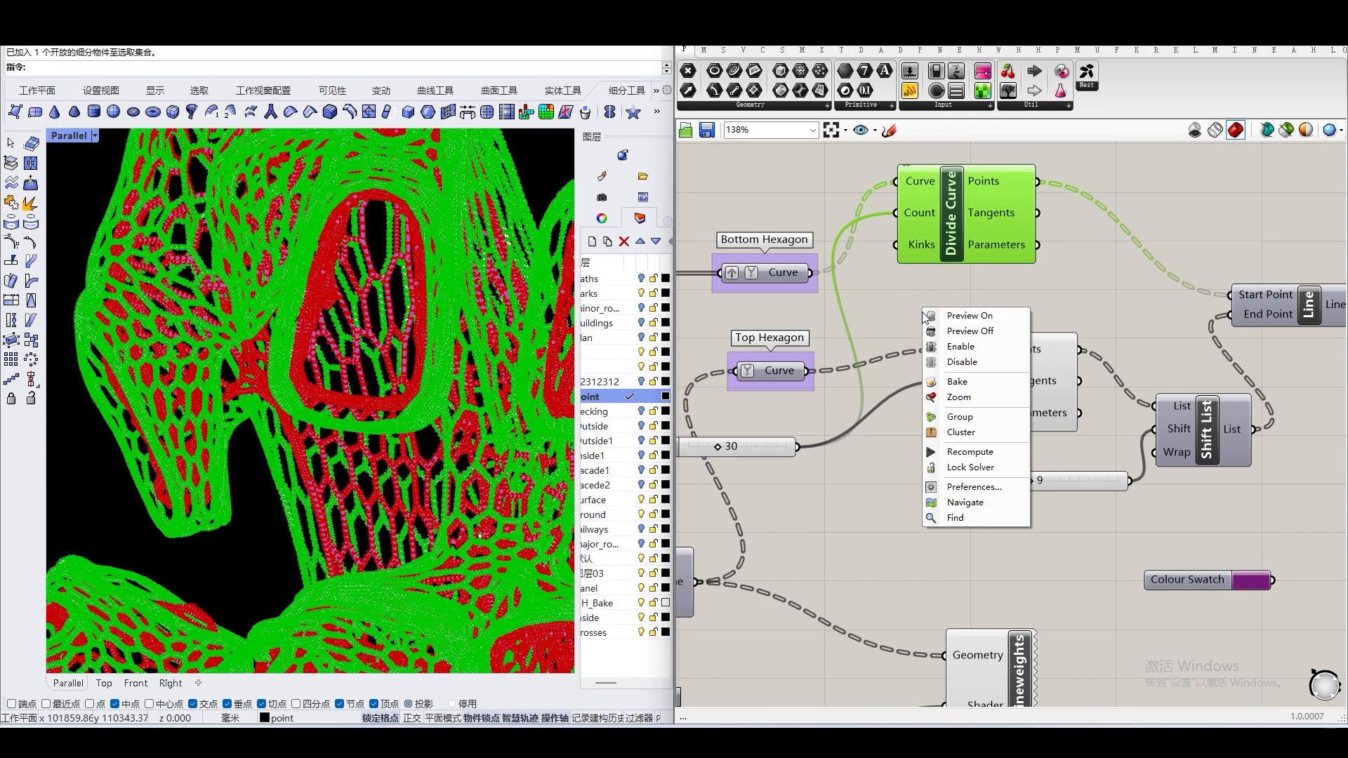
pyautogui.click(952, 335)
pyautogui.click(964, 353)
pyautogui.rightClick(947, 289)
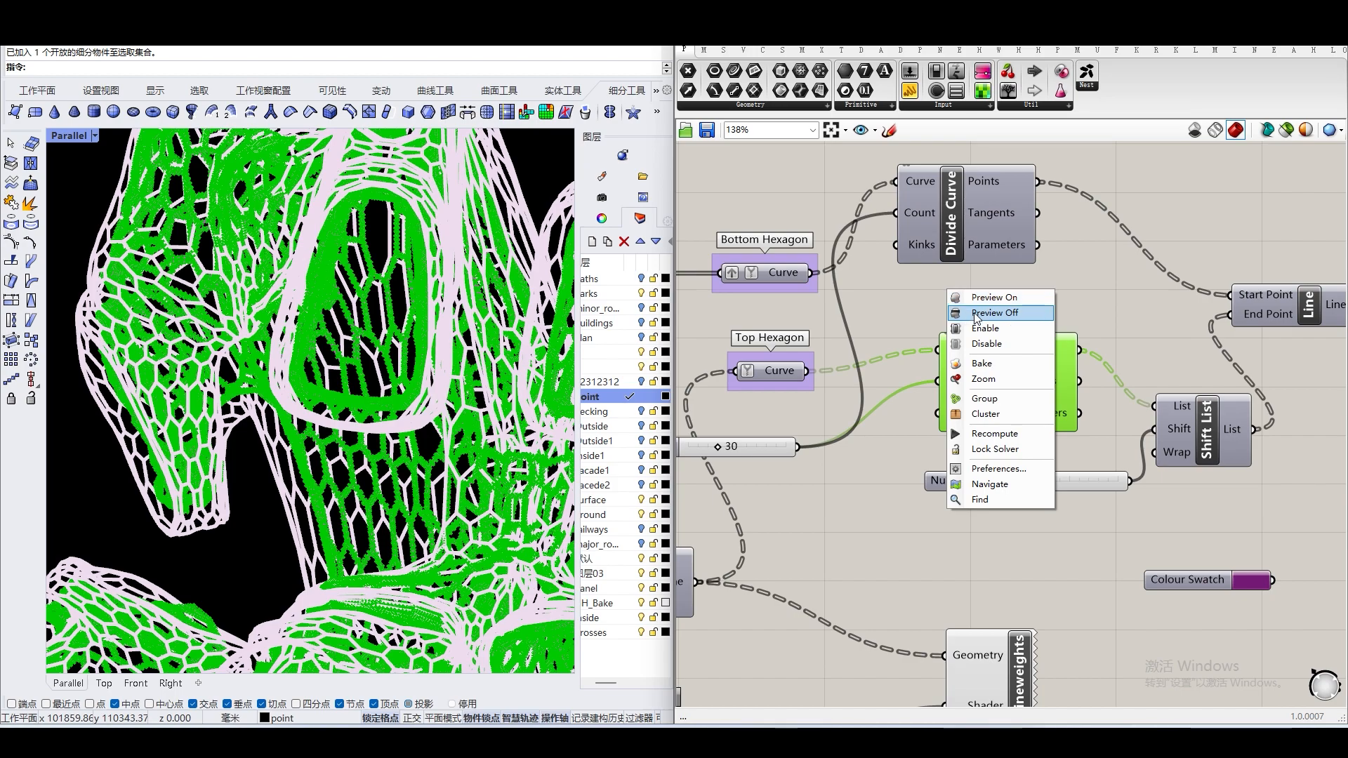
pyautogui.click(976, 313)
# Examine the number slider that sets the shared division count for the top and bottom hexagons
pyautogui.scroll(3, 979, 300)
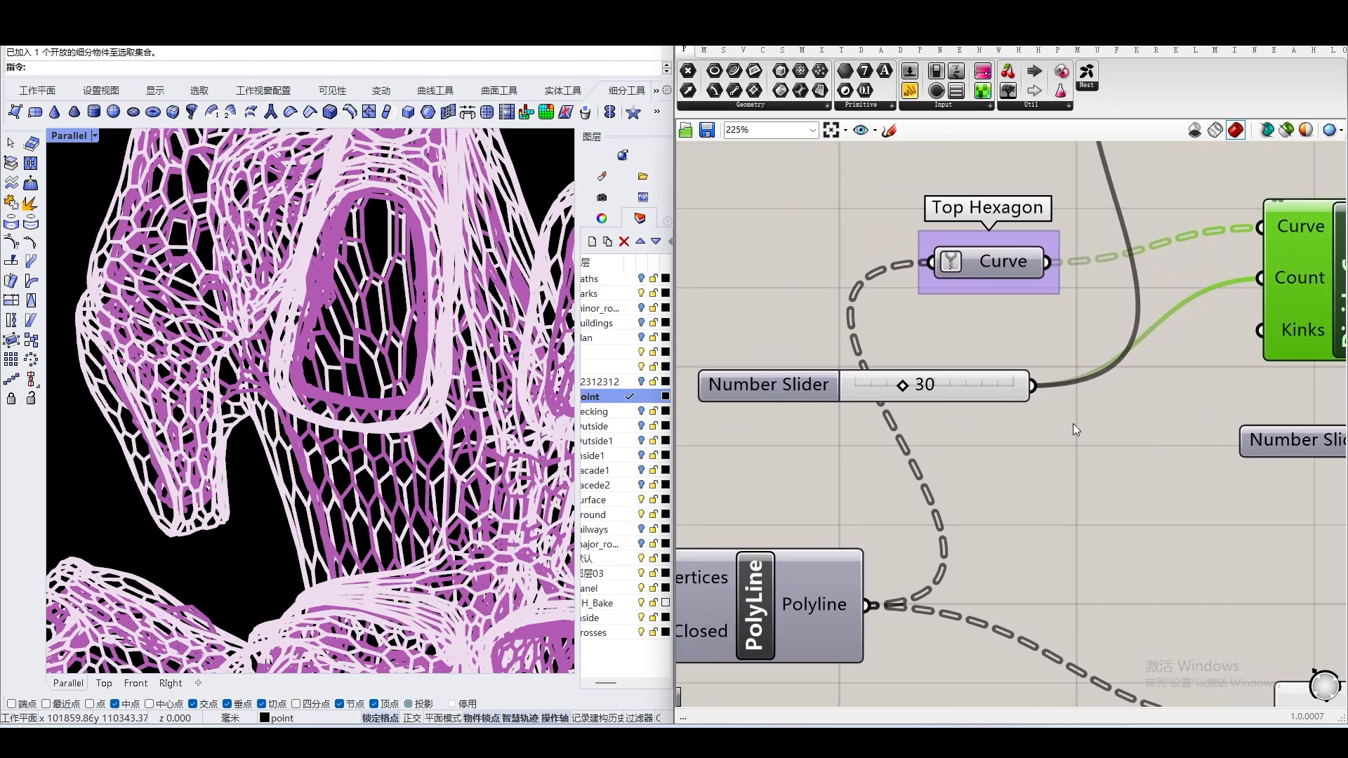
pyautogui.scroll(2, 959, 398)
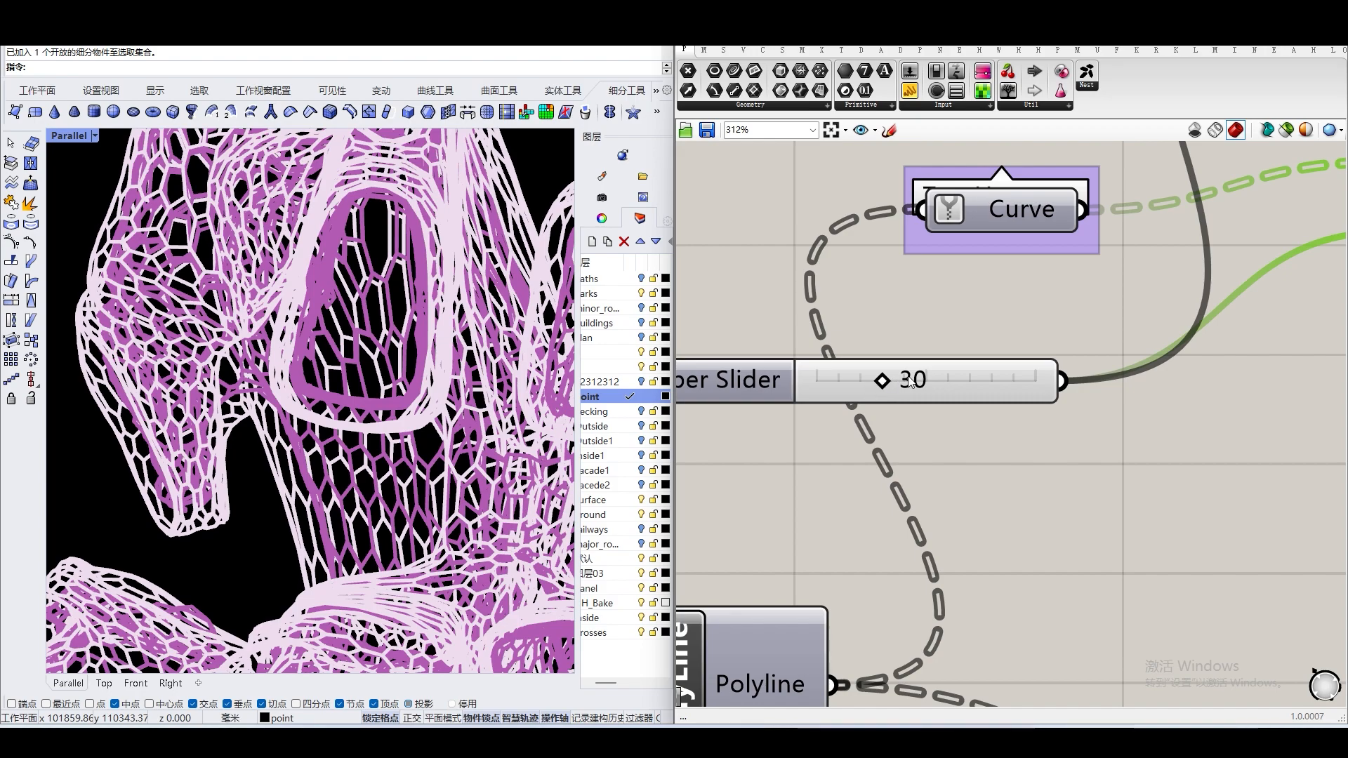
pyautogui.scroll(-3, 917, 394)
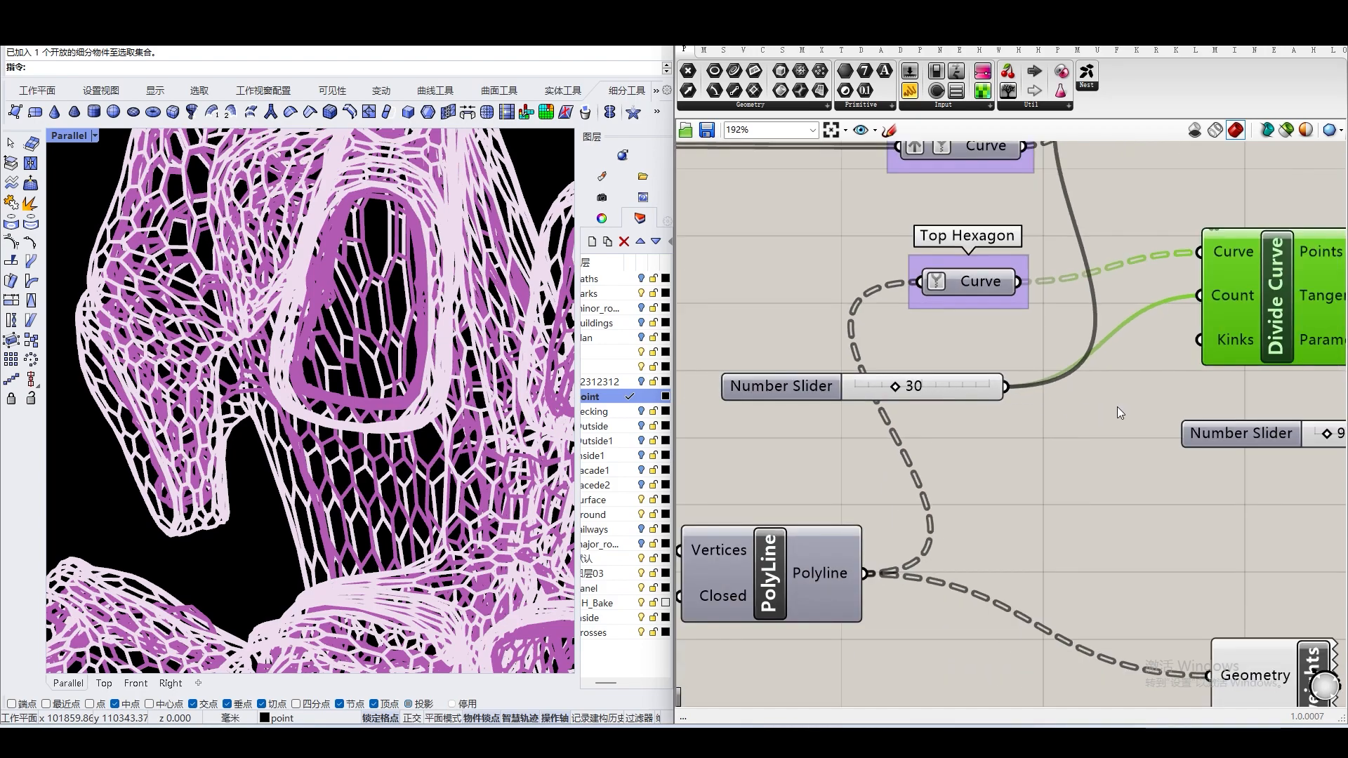
pyautogui.moveTo(1114, 407); pyautogui.dragTo(1013, 458, button='right')
pyautogui.scroll(-3, 976, 462)
# Examine how Shift List offsets the top division points before they become the end points of Line
pyautogui.moveTo(1128, 436); pyautogui.dragTo(926, 466, button='right')
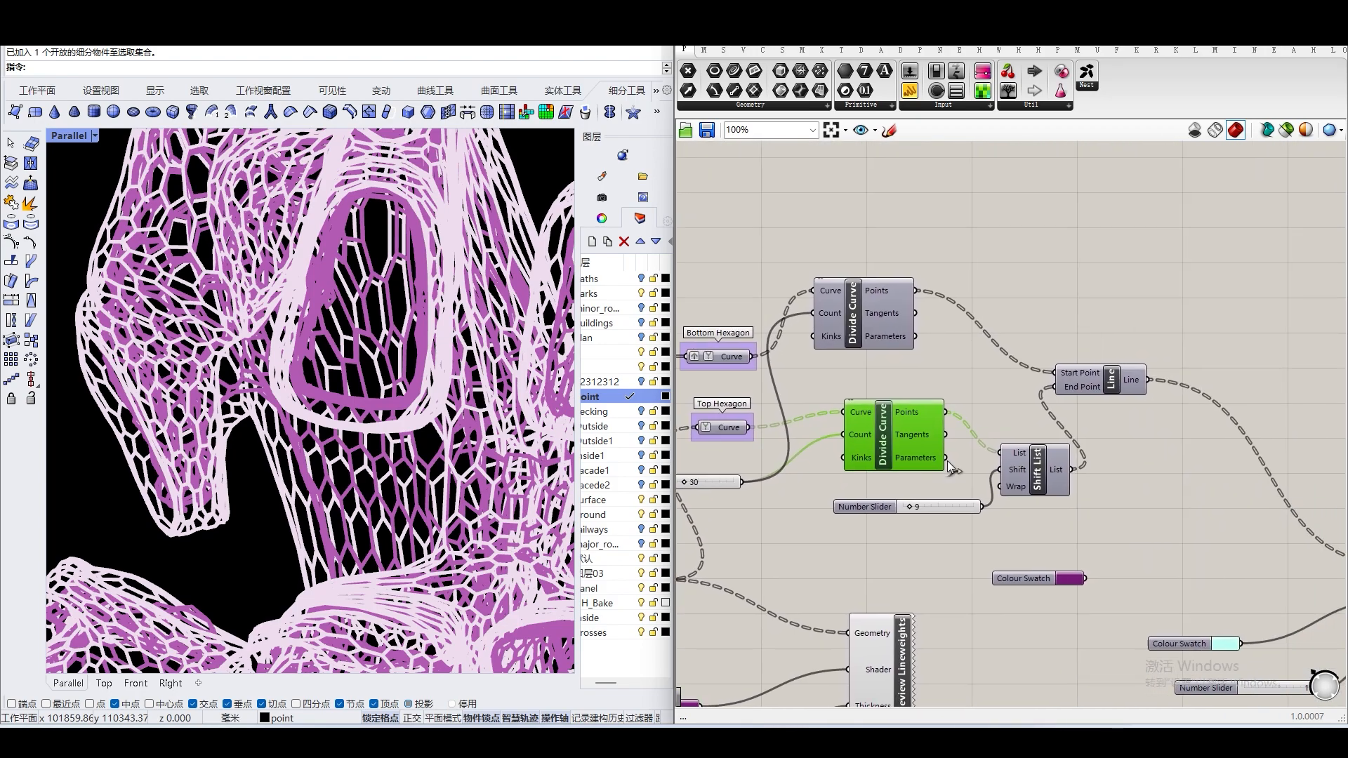
pyautogui.scroll(2, 1088, 480)
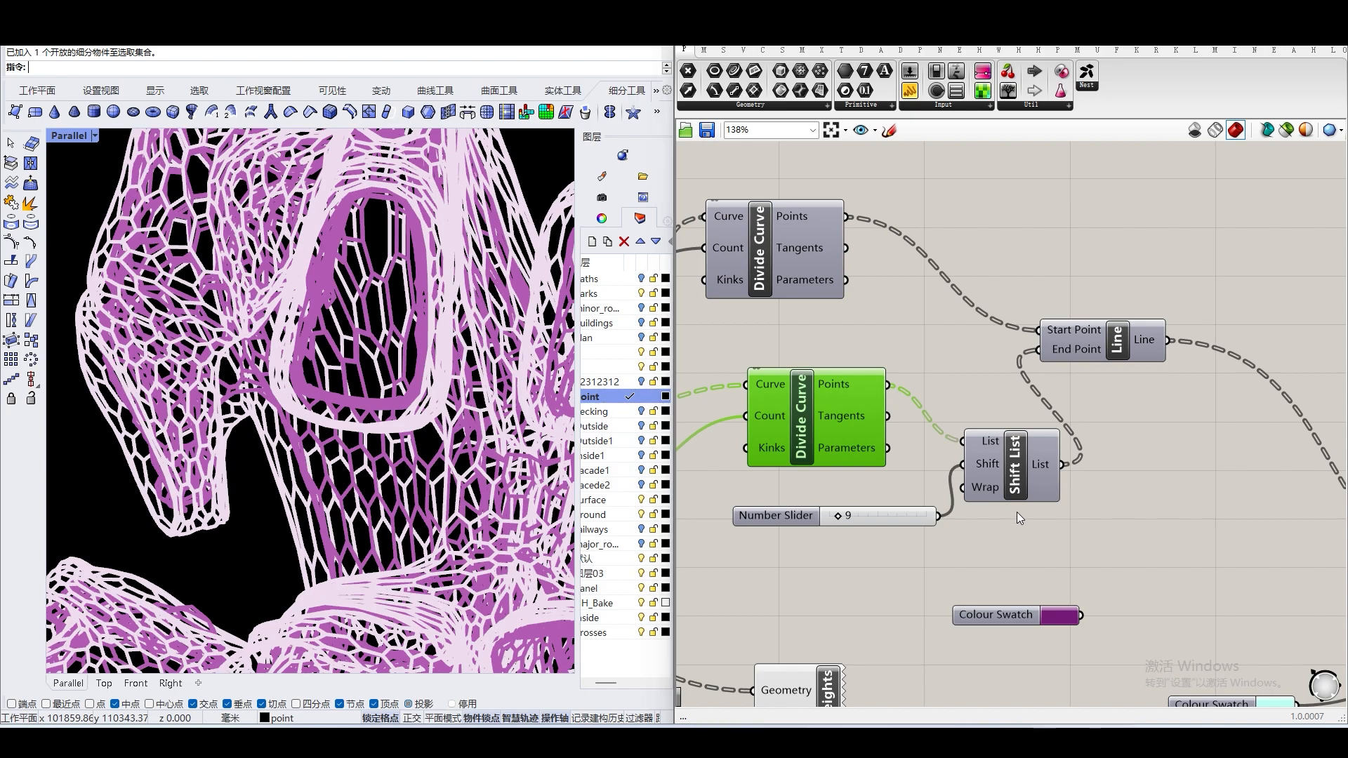
pyautogui.moveTo(1120, 470); pyautogui.dragTo(1045, 472, button='right')
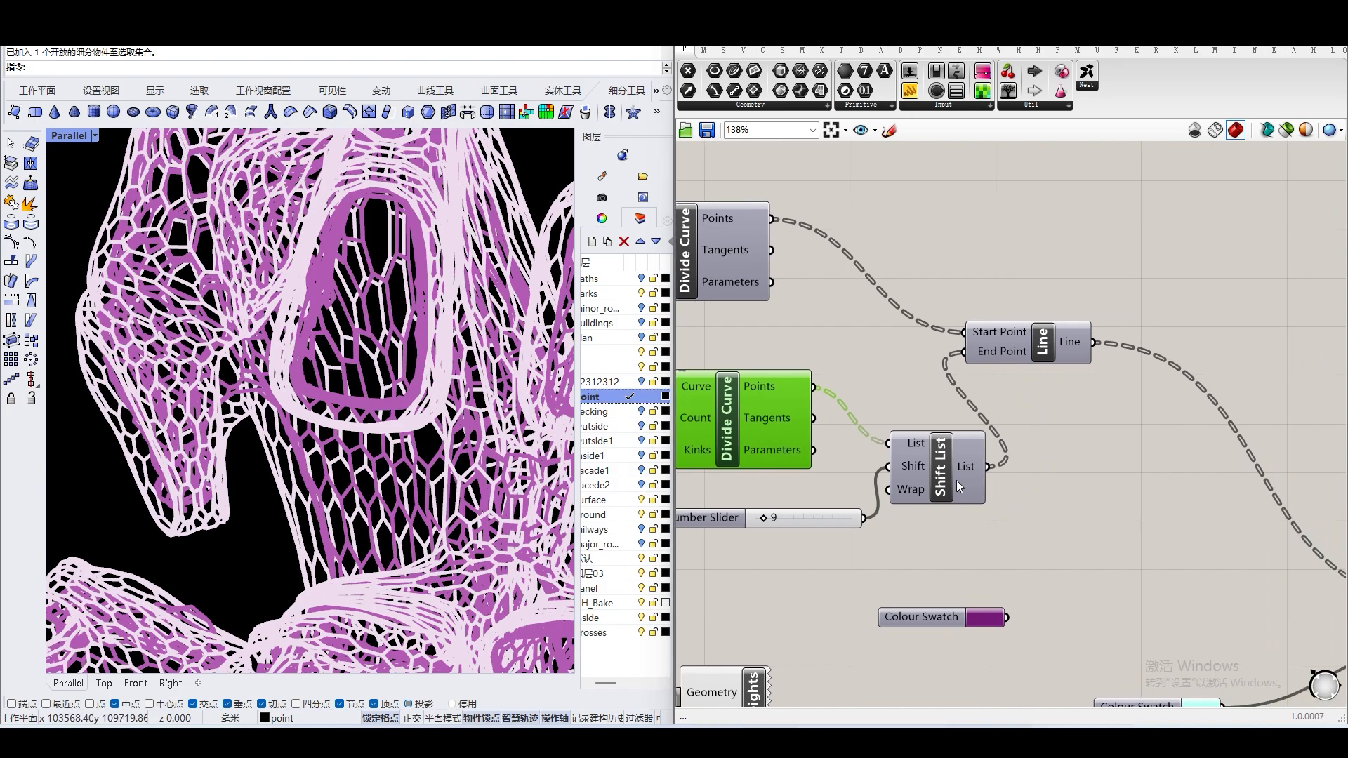
pyautogui.scroll(-2, 1005, 521)
pyautogui.moveTo(1005, 521); pyautogui.dragTo(1076, 504, button='right')
pyautogui.scroll(2, 1038, 497)
pyautogui.click(1001, 449)
pyautogui.click(982, 530)
pyautogui.scroll(2, 888, 512)
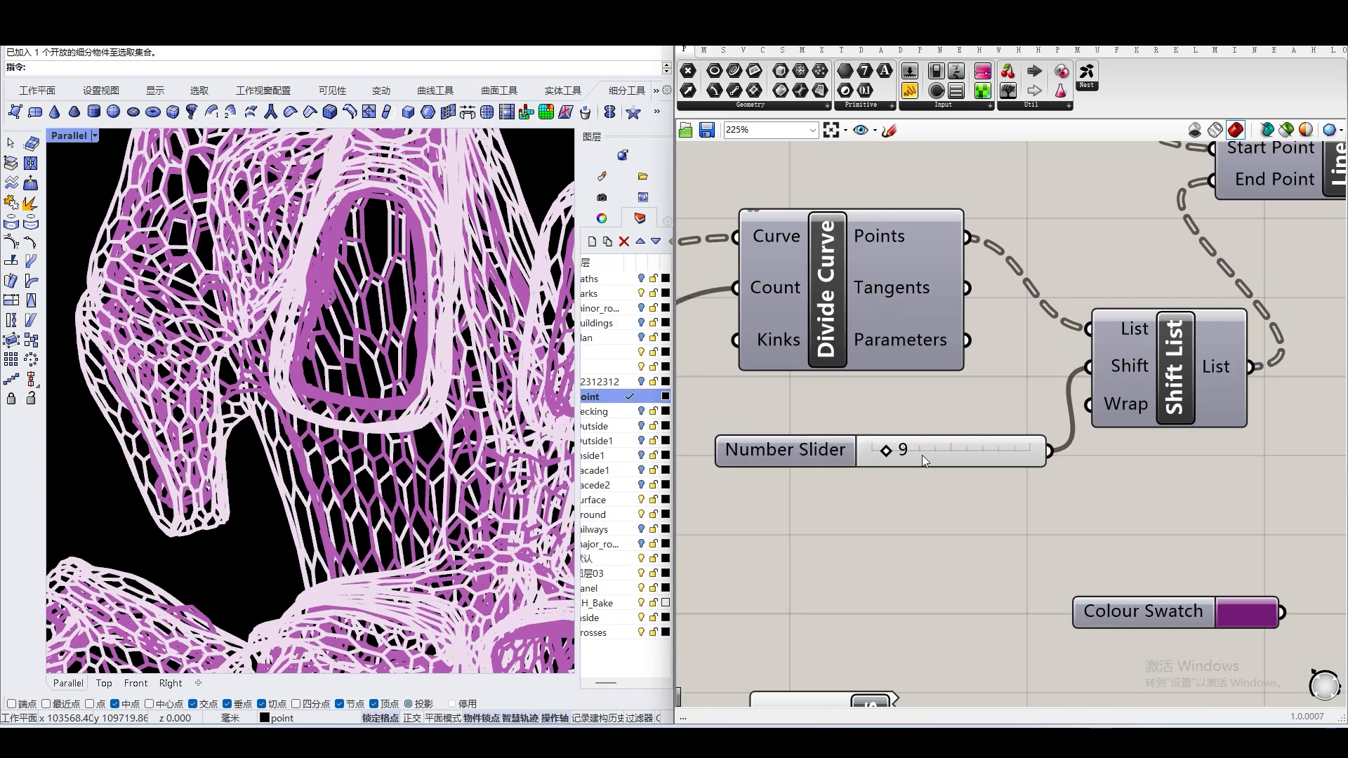
pyautogui.scroll(-2, 927, 440)
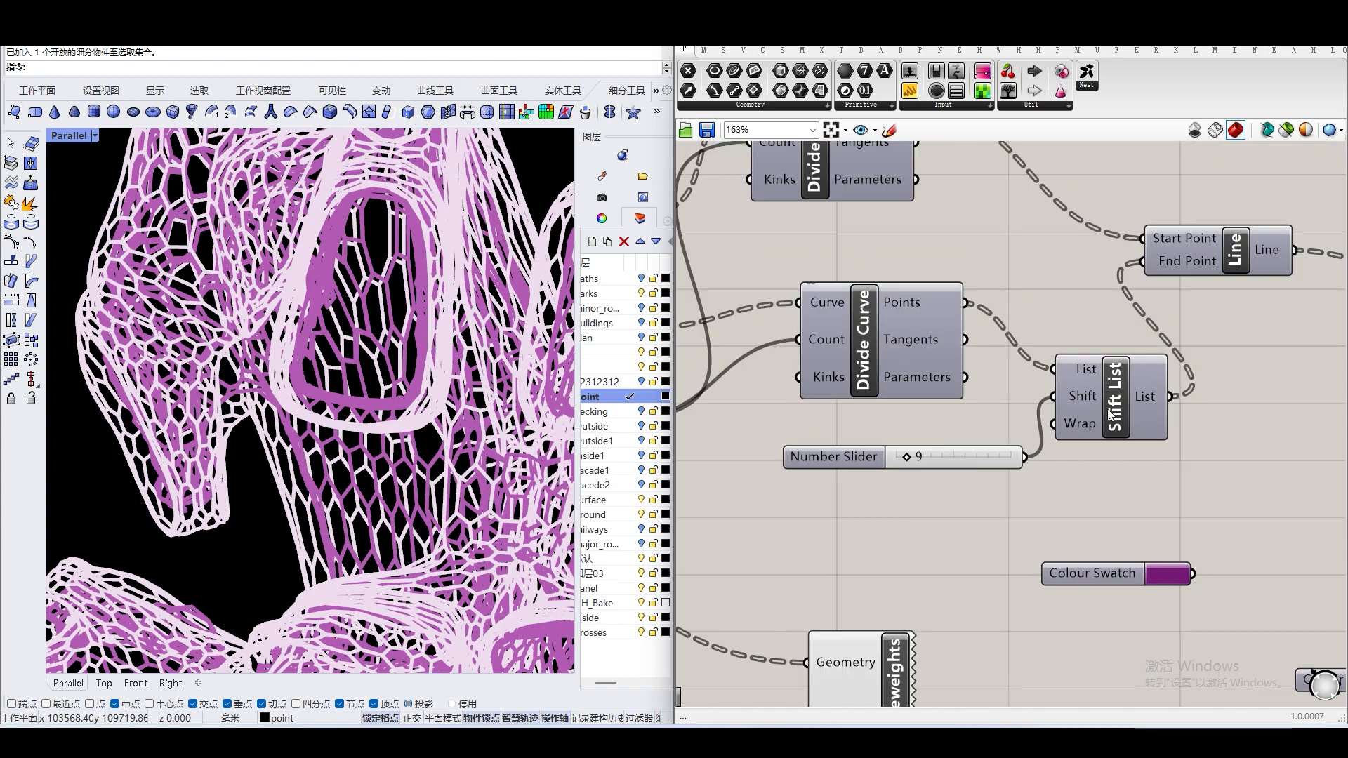
pyautogui.click(1219, 245)
pyautogui.rightClick(1242, 326)
pyautogui.click(1185, 487)
# Turn on the preview of the Custom Preview Lineweights that displays the lines connecting the bottom and top hexagons
pyautogui.scroll(-3, 1185, 486)
pyautogui.moveTo(1185, 487); pyautogui.dragTo(1126, 483, button='right')
pyautogui.click(1243, 490)
pyautogui.moveTo(1207, 373); pyautogui.dragTo(1205, 367, button='right')
pyautogui.rightClick(1235, 398)
pyautogui.click(1260, 410)
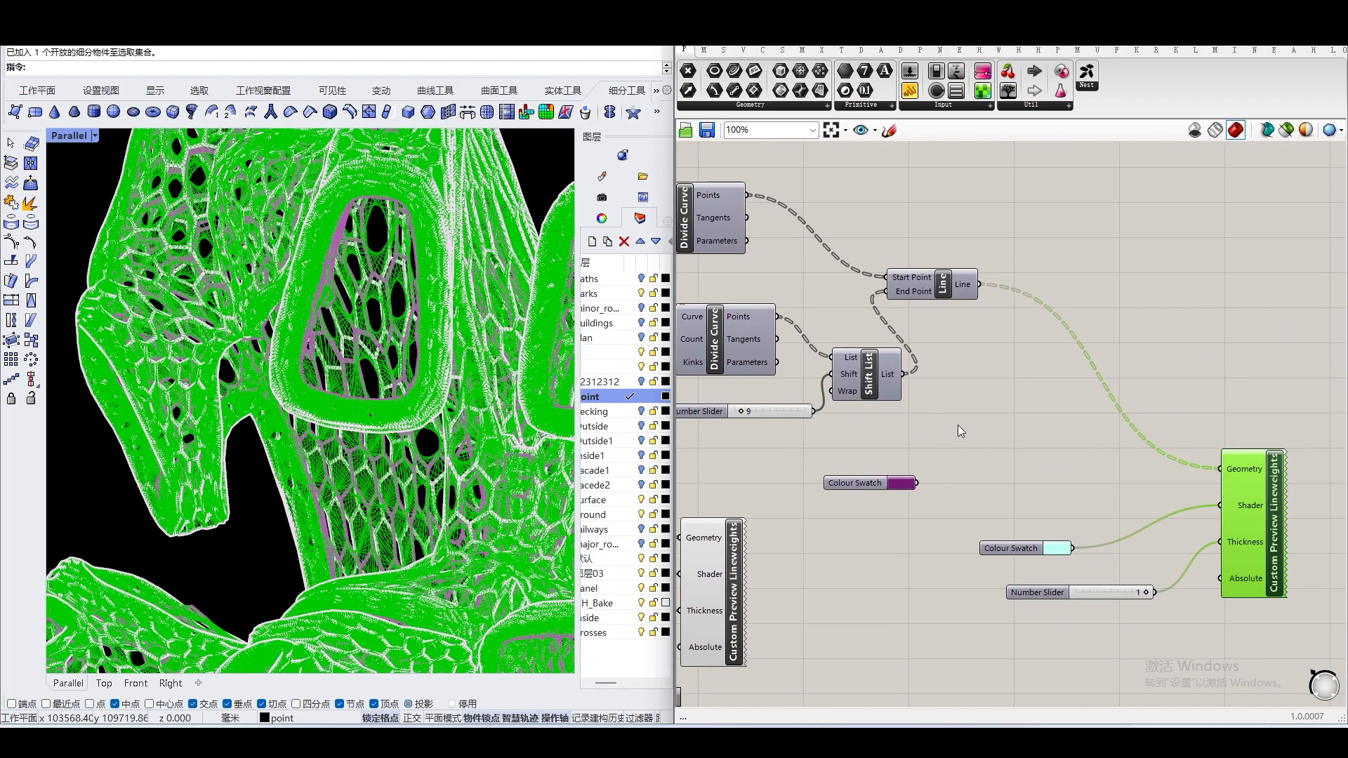
# Set the Shift List's shift slider to 30 and inspect the lines connecting the bottom and top hexagons up close
pyautogui.click(972, 424)
pyautogui.moveTo(828, 441); pyautogui.dragTo(1031, 455, button='right')
pyautogui.scroll(4, 936, 420)
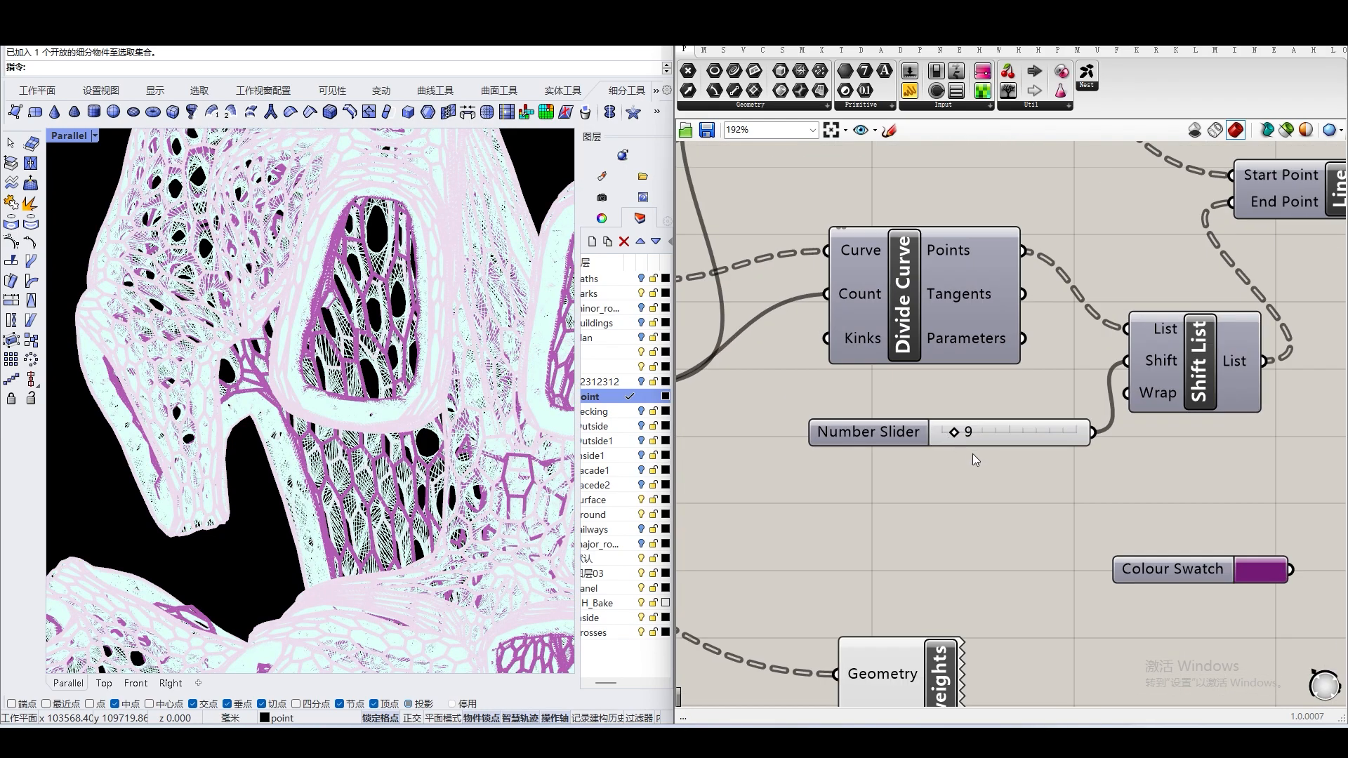
pyautogui.scroll(2, 976, 453)
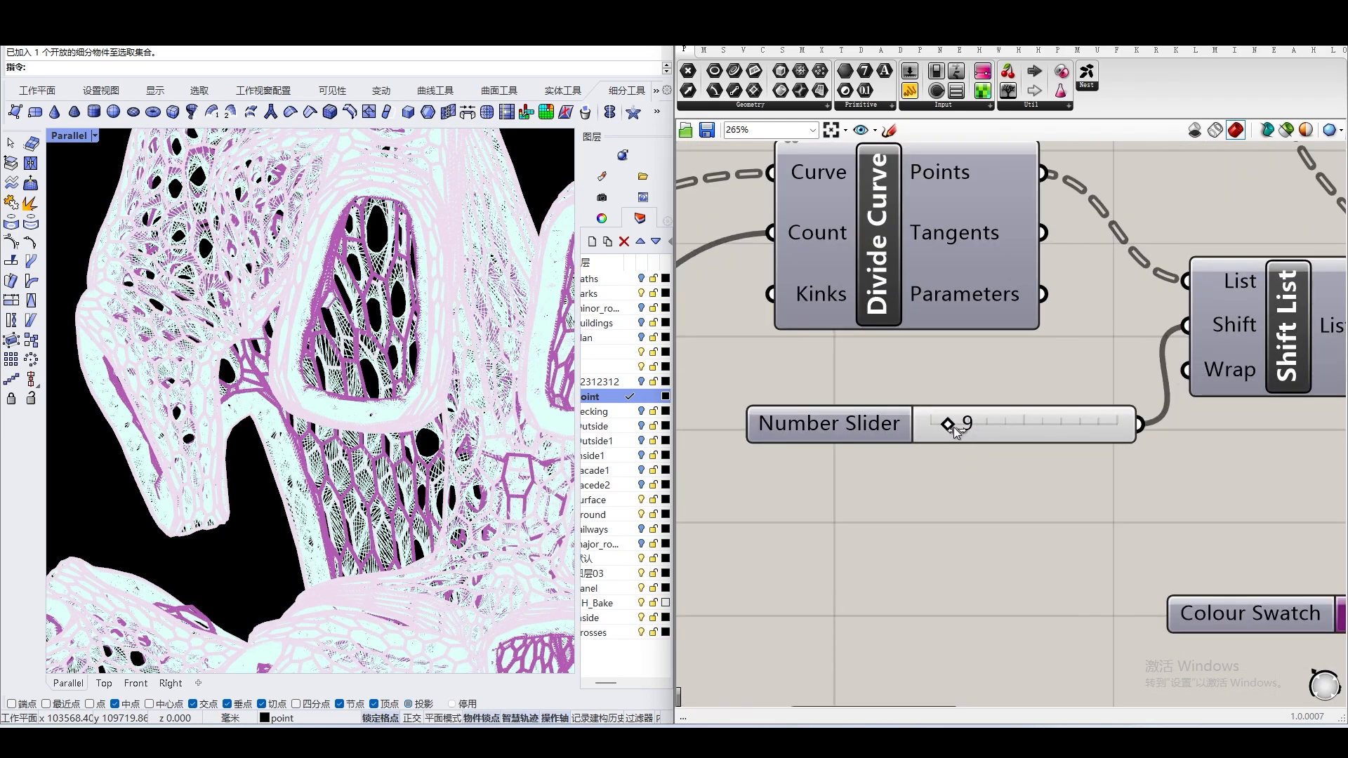
pyautogui.doubleClick(972, 426)
pyautogui.write('30')
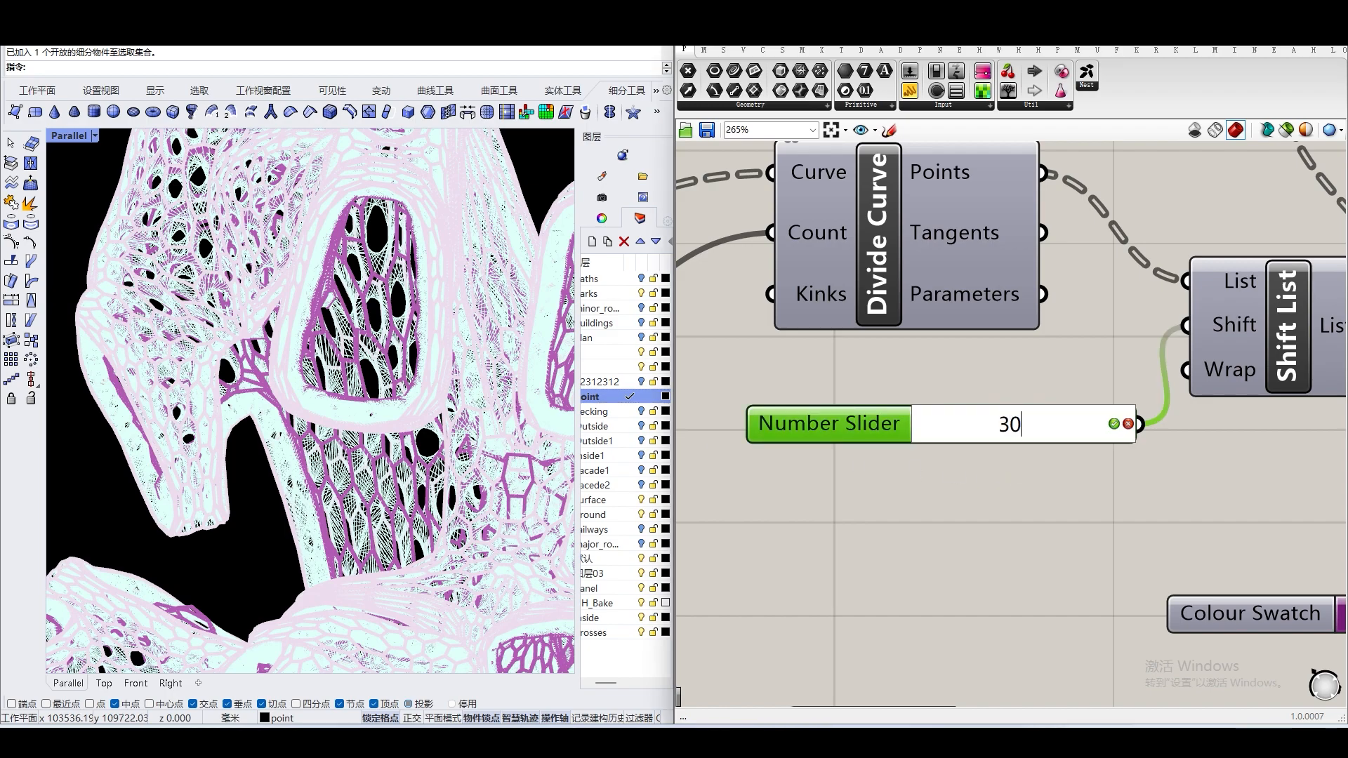
pyautogui.press('Return')
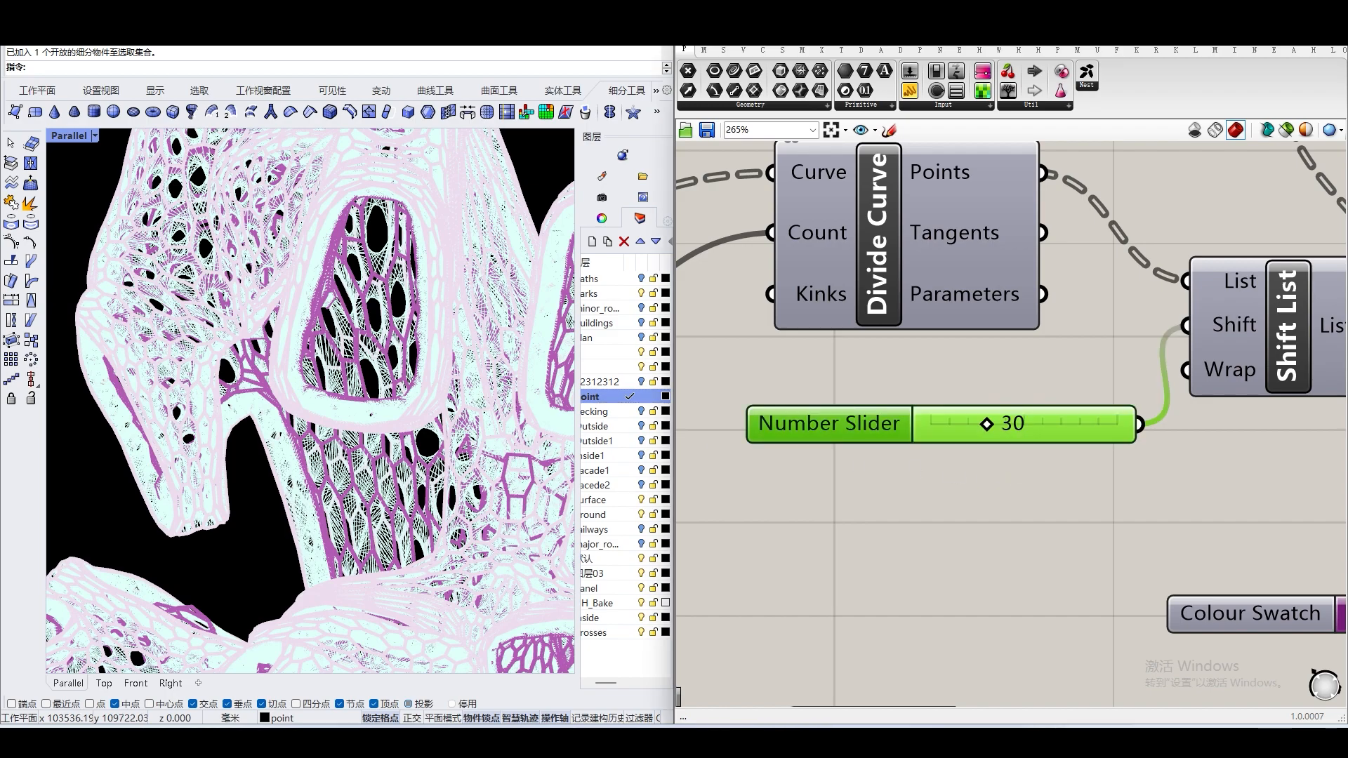
pyautogui.scroll(6, 240, 379)
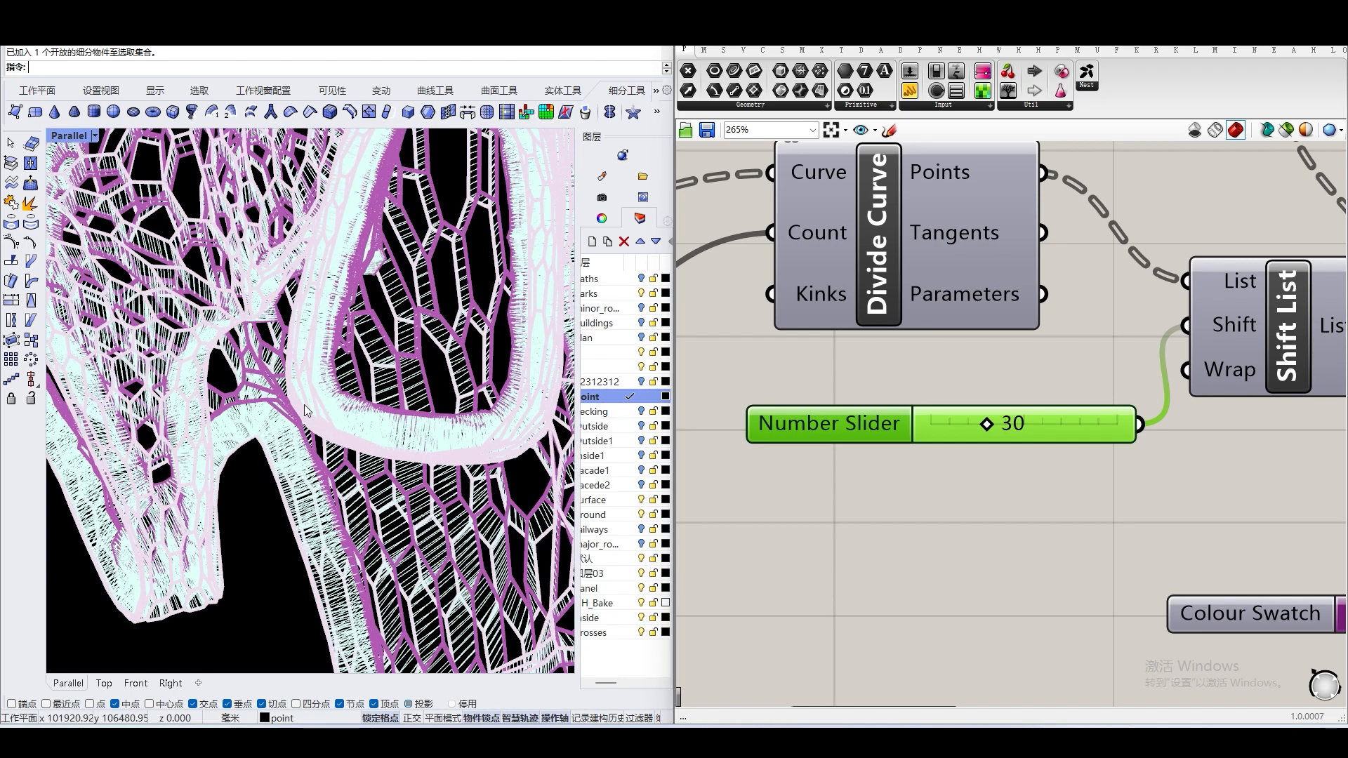
pyautogui.scroll(-6, 240, 379)
pyautogui.scroll(10, 180, 266)
pyautogui.scroll(10, 181, 266)
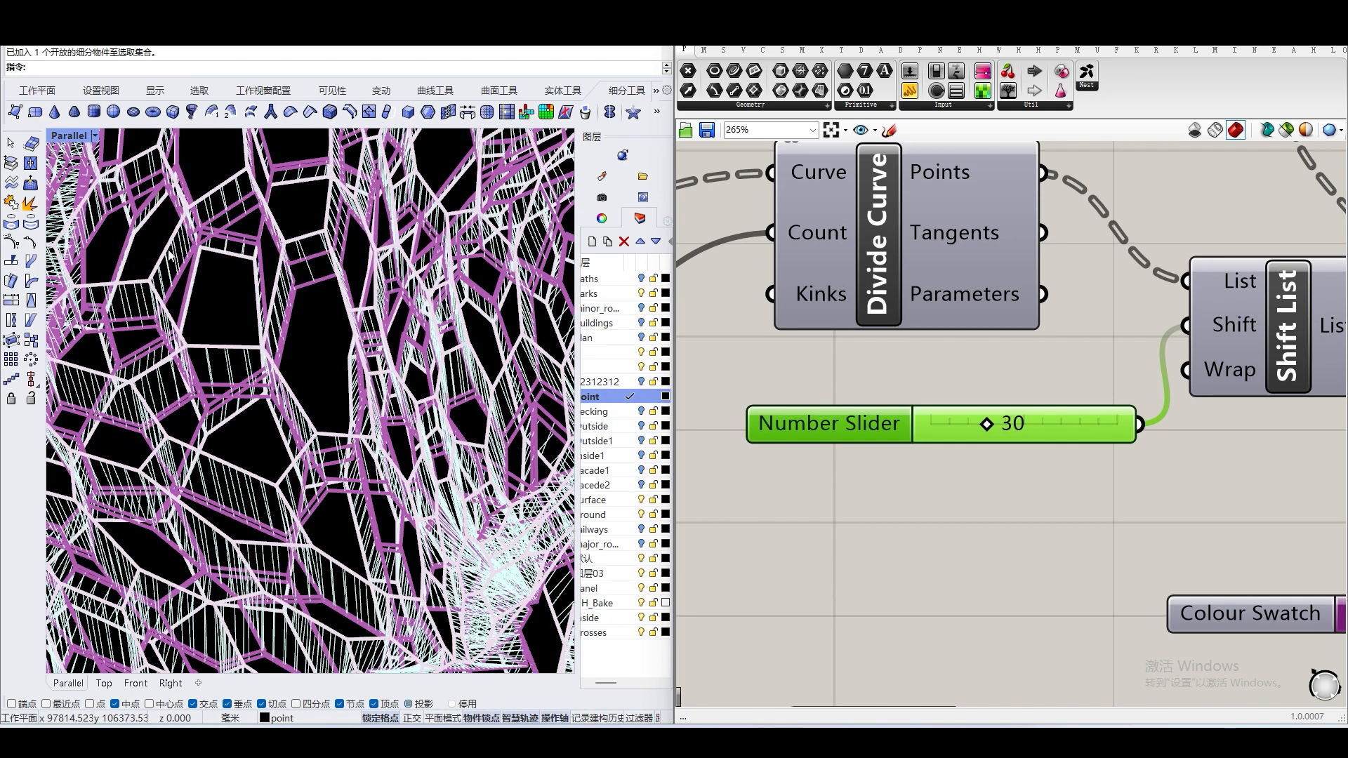
pyautogui.scroll(-10, 197, 323)
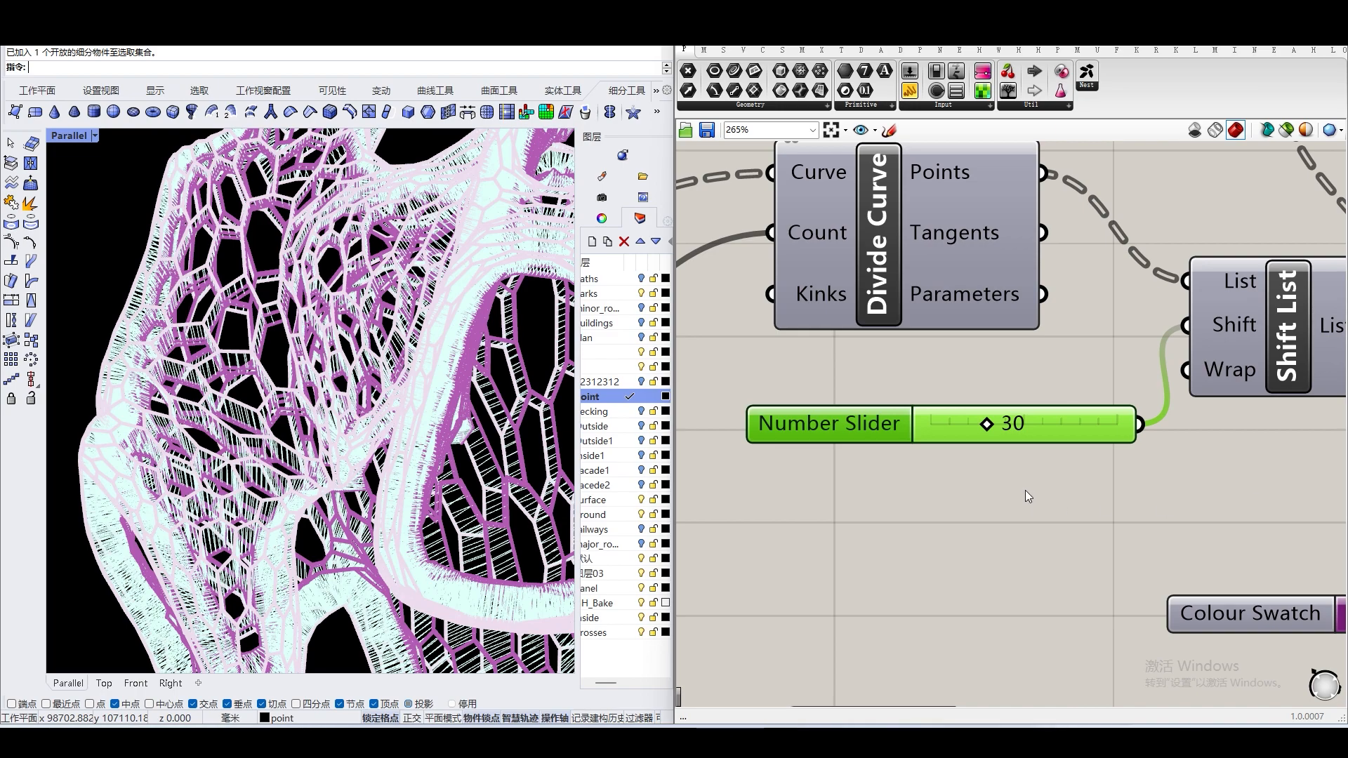
# Examine the chain that drives the hexagons' move distance, from Closest Point through Remap Numbers and Graph Mapper to Multiplication
pyautogui.scroll(-4, 1026, 490)
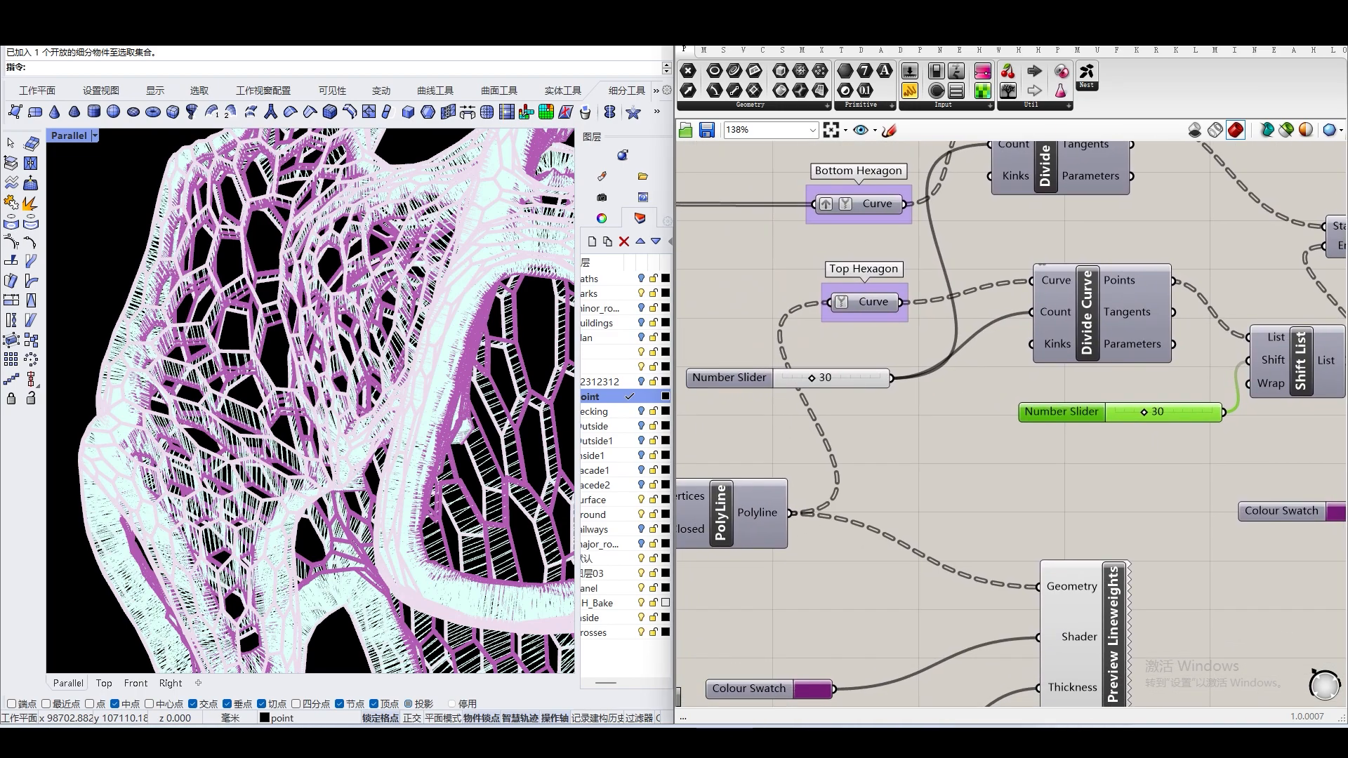
pyautogui.scroll(-3, 871, 457)
pyautogui.moveTo(870, 455)
pyautogui.mouseDown(button='right')
pyautogui.moveTo(1040, 393)
pyautogui.moveTo(1069, 408)
pyautogui.mouseUp(button='right')
pyautogui.moveTo(899, 472); pyautogui.dragTo(1089, 431, button='right')
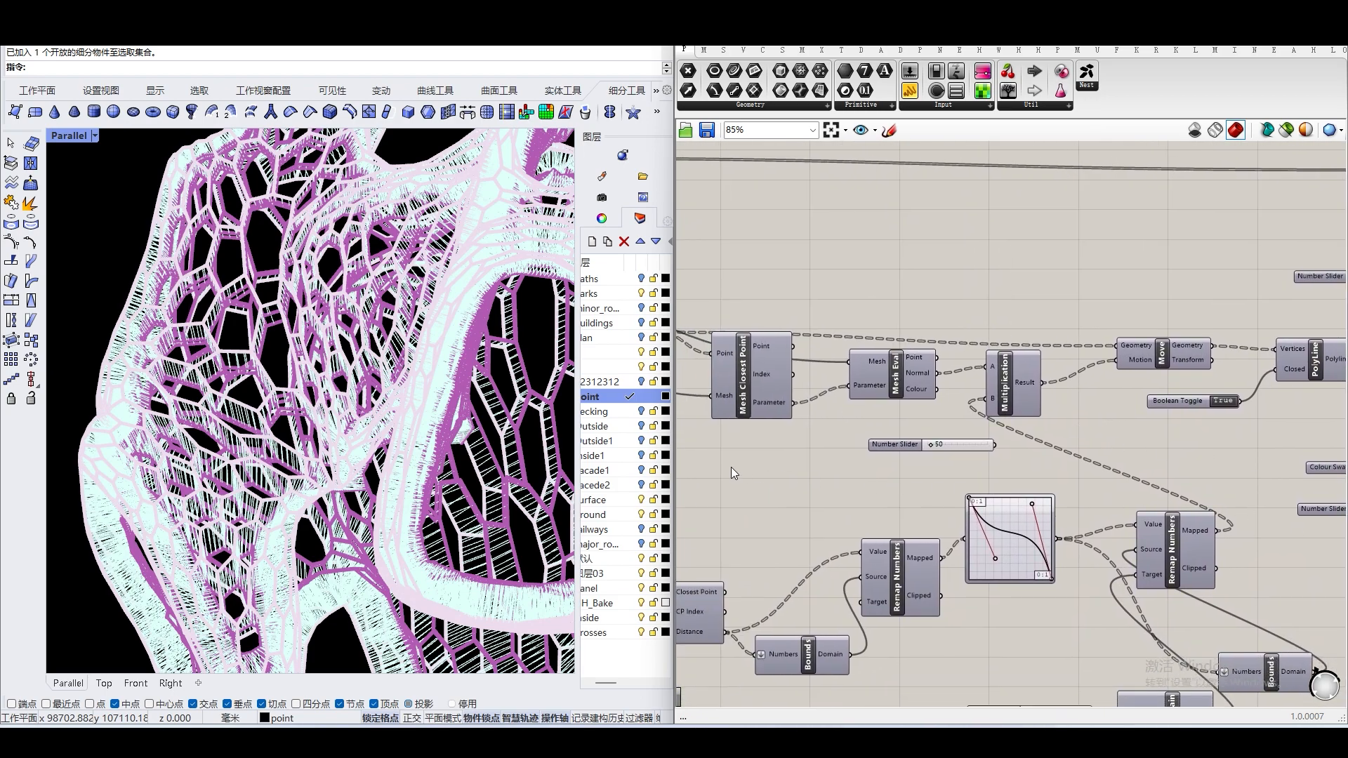
pyautogui.moveTo(806, 490); pyautogui.dragTo(1068, 415, button='right')
pyautogui.scroll(-2, 953, 470)
pyautogui.moveTo(1086, 508)
pyautogui.mouseDown(button='right')
pyautogui.moveTo(974, 444)
pyautogui.moveTo(967, 456)
pyautogui.moveTo(1137, 489)
pyautogui.mouseUp(button='right')
pyautogui.scroll(4, 967, 457)
pyautogui.scroll(-2, 1068, 497)
pyautogui.moveTo(999, 429); pyautogui.dragTo(862, 435, button='right')
pyautogui.moveTo(1109, 528); pyautogui.dragTo(1020, 535, button='right')
pyautogui.scroll(3, 970, 473)
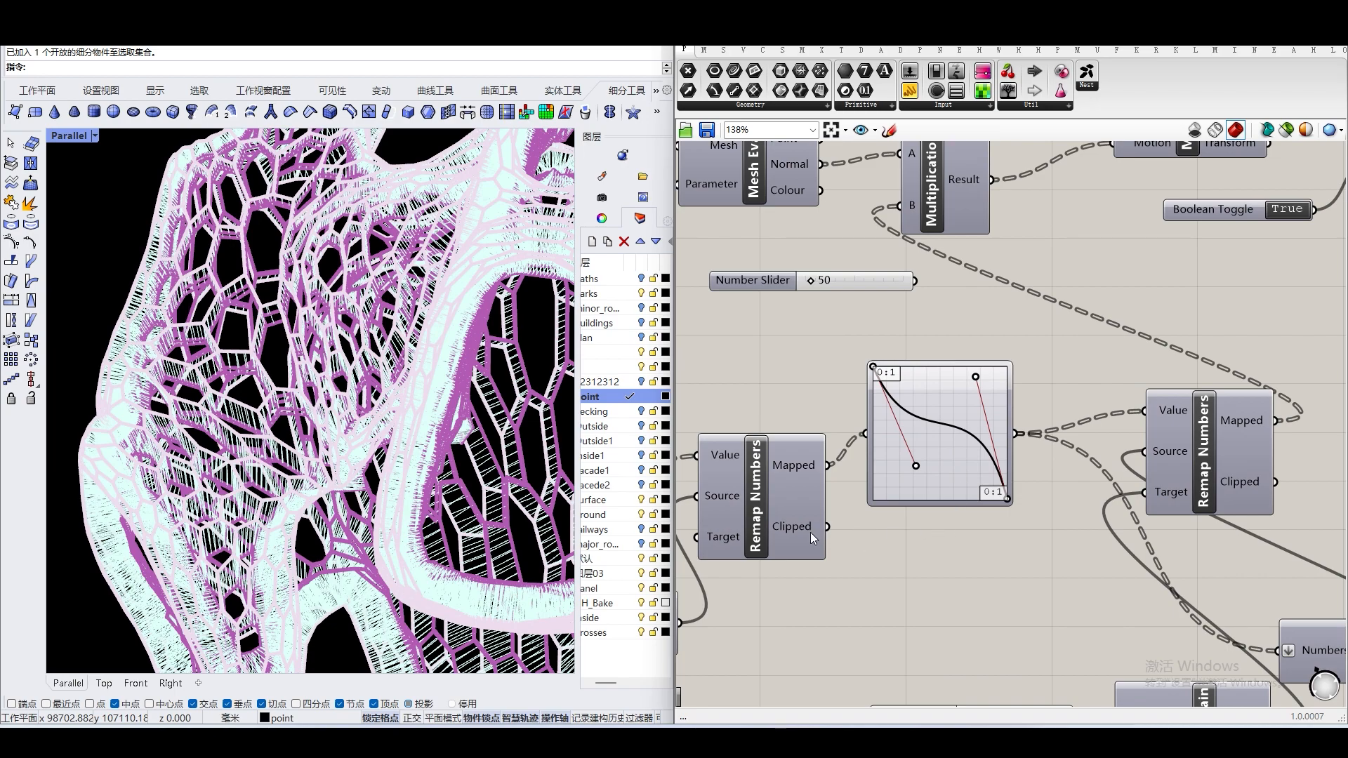
pyautogui.scroll(-1, 362, 443)
pyautogui.scroll(-4, 433, 437)
pyautogui.moveTo(788, 407); pyautogui.dragTo(1068, 394, button='right')
pyautogui.moveTo(801, 441)
pyautogui.mouseDown(button='right')
pyautogui.moveTo(912, 449)
pyautogui.moveTo(1162, 362)
pyautogui.mouseUp(button='right')
pyautogui.moveTo(929, 452); pyautogui.dragTo(1107, 435, button='right')
pyautogui.scroll(-2, 875, 444)
pyautogui.scroll(3, 847, 446)
# Turn on the preview of the Cloud Display fed by the attractor Point parameter
pyautogui.click(823, 440)
pyautogui.click(991, 496)
pyautogui.middleClick(960, 359)
pyautogui.click(966, 389)
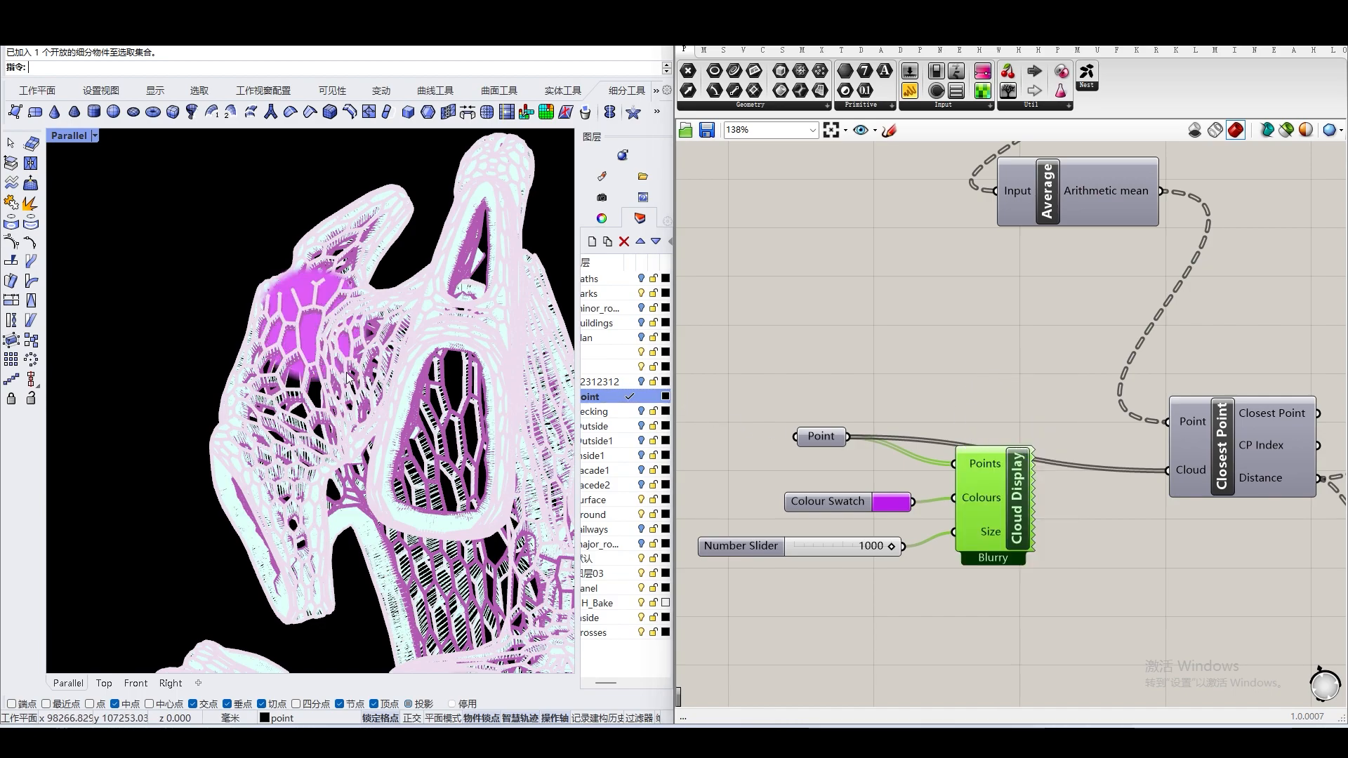
# Examine how the offset between bottom and top hexagons varies with distance from the attractor points in the Rhino model
pyautogui.scroll(2, 298, 306)
pyautogui.scroll(-11, 364, 346)
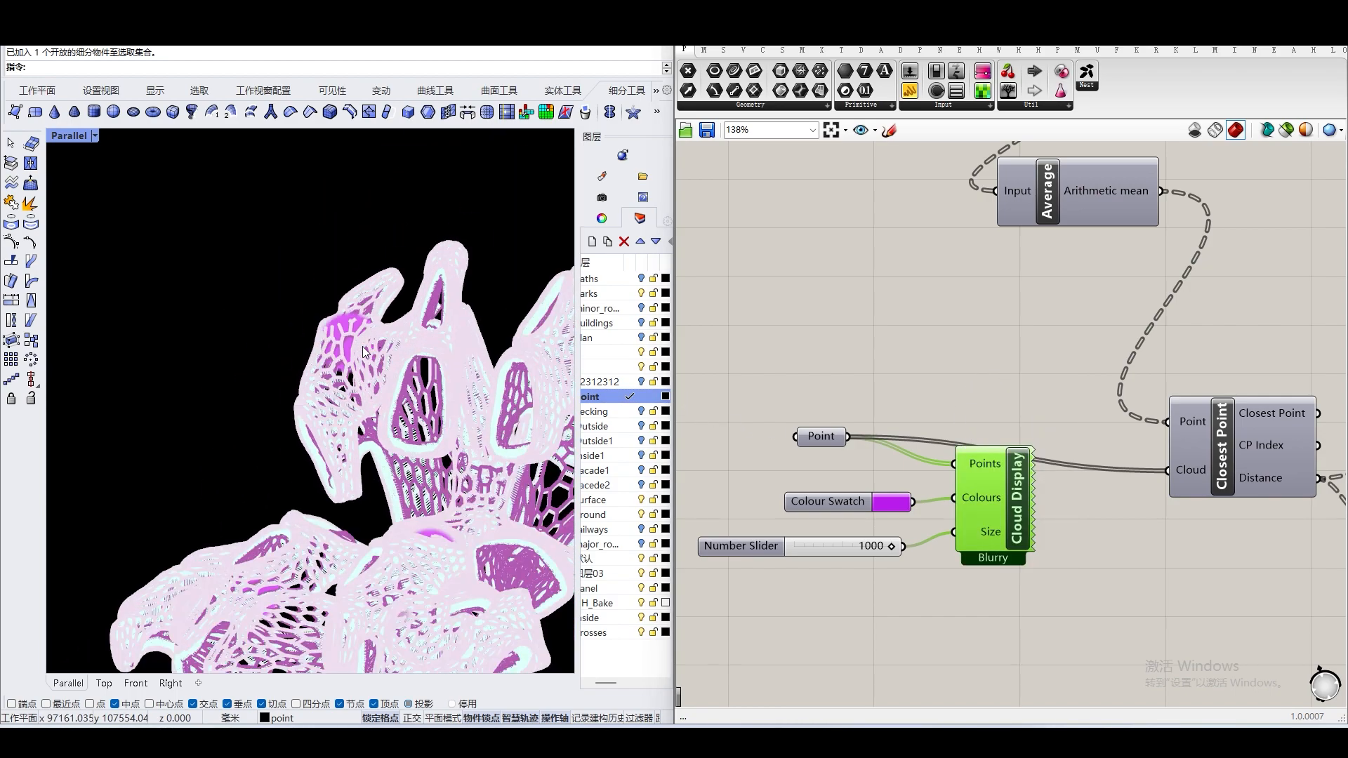
pyautogui.scroll(5, 361, 344)
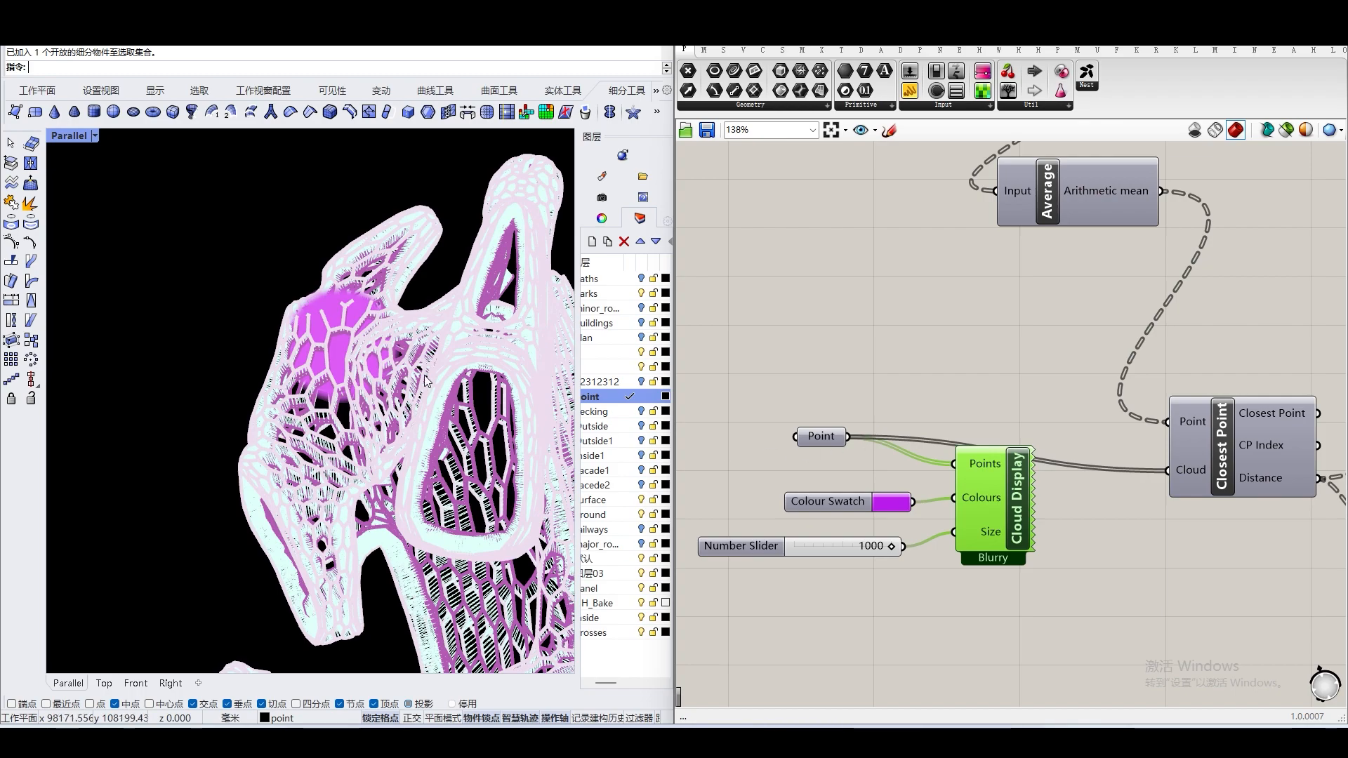
pyautogui.scroll(8, 225, 322)
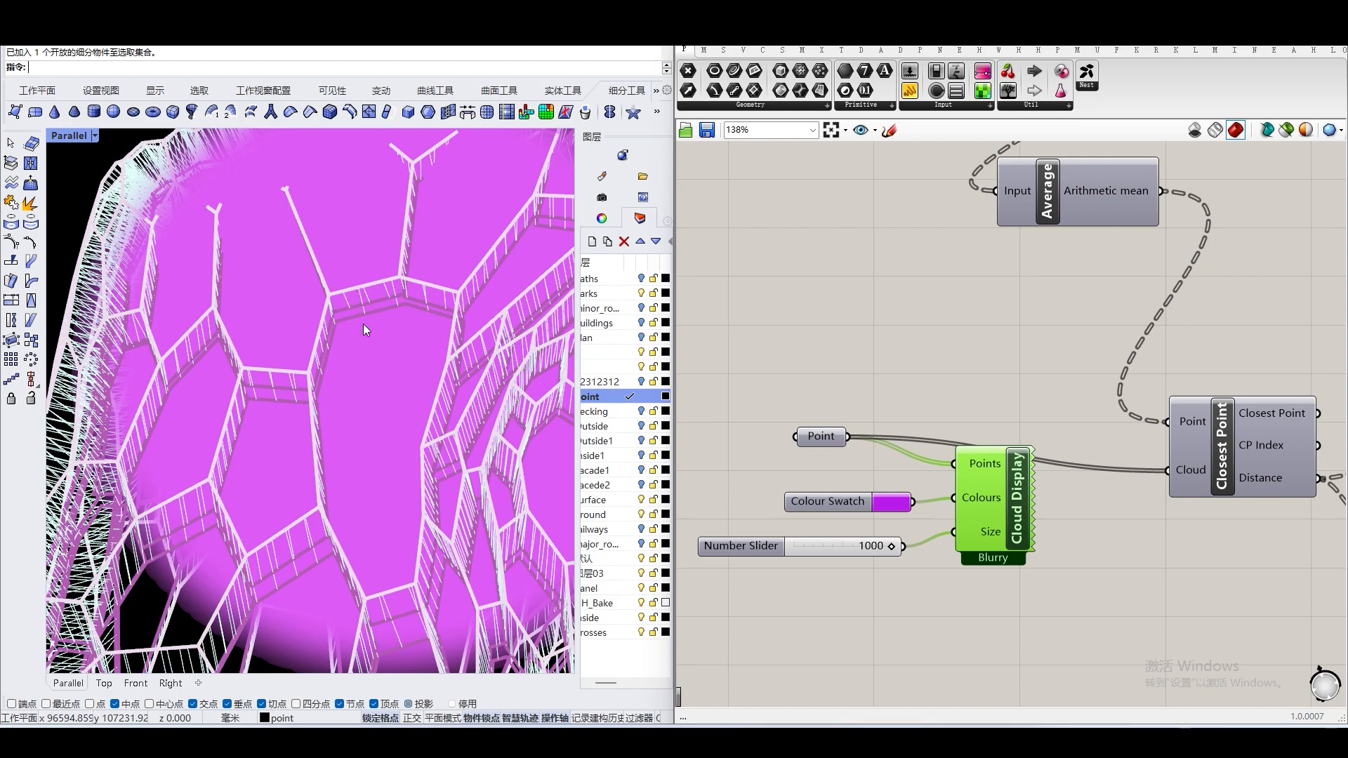
pyautogui.scroll(-5, 364, 323)
pyautogui.scroll(-2, 364, 323)
pyautogui.moveTo(364, 403); pyautogui.dragTo(403, 262, button='right')
pyautogui.scroll(6, 363, 373)
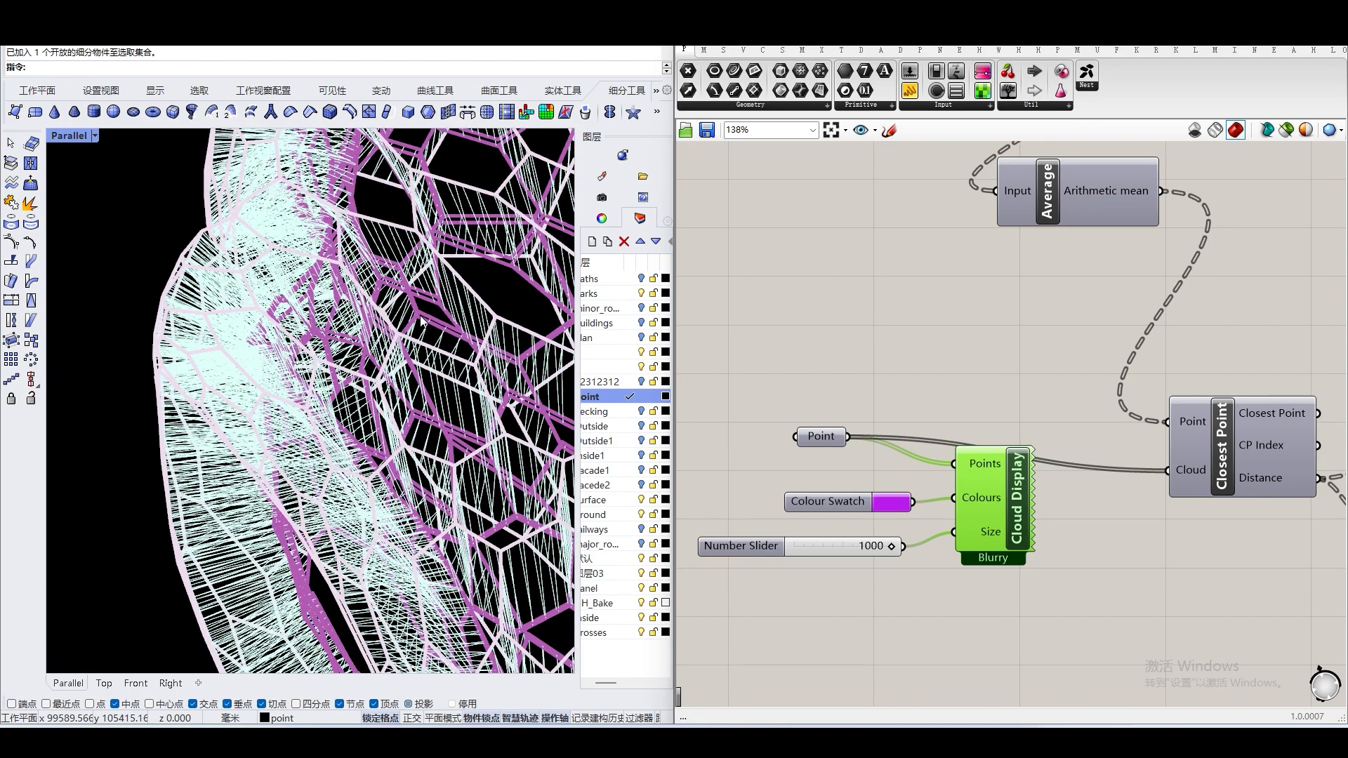
pyautogui.moveTo(398, 475); pyautogui.dragTo(288, 502, button='right')
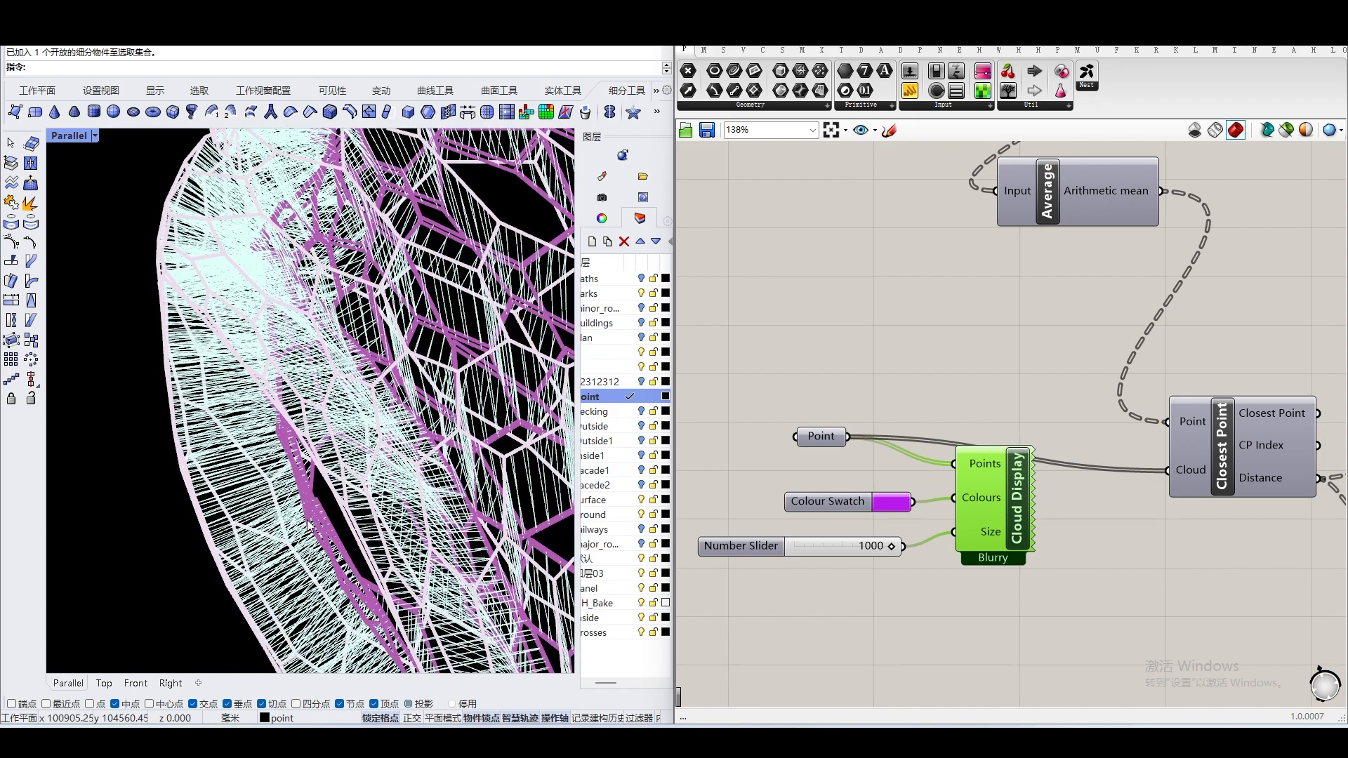
pyautogui.scroll(-6, 267, 532)
pyautogui.scroll(3, 267, 533)
# Steepen the start of the Graph Mapper's curve by moving its first control handle towards the graph's start edge, and inspect the whole model
pyautogui.scroll(-2, 958, 552)
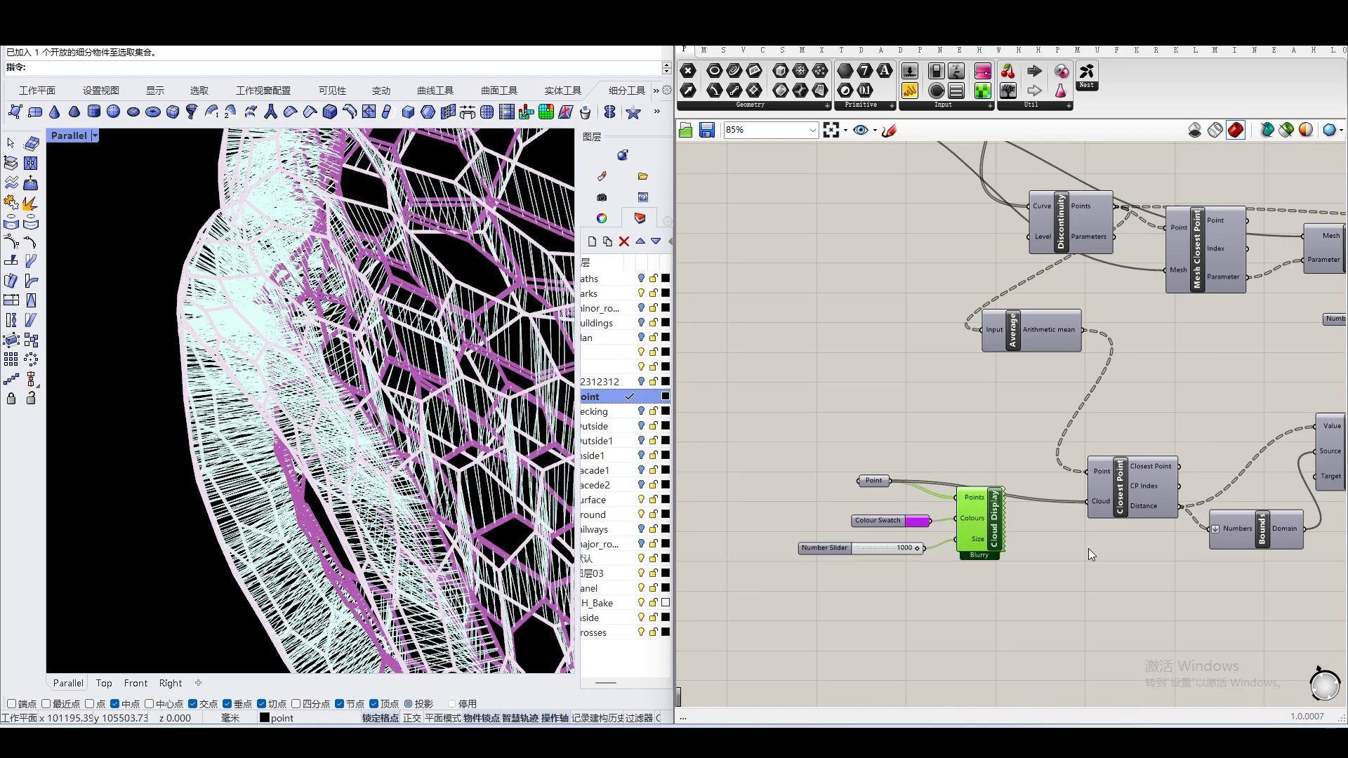
pyautogui.scroll(2, 1059, 550)
pyautogui.scroll(3, 973, 435)
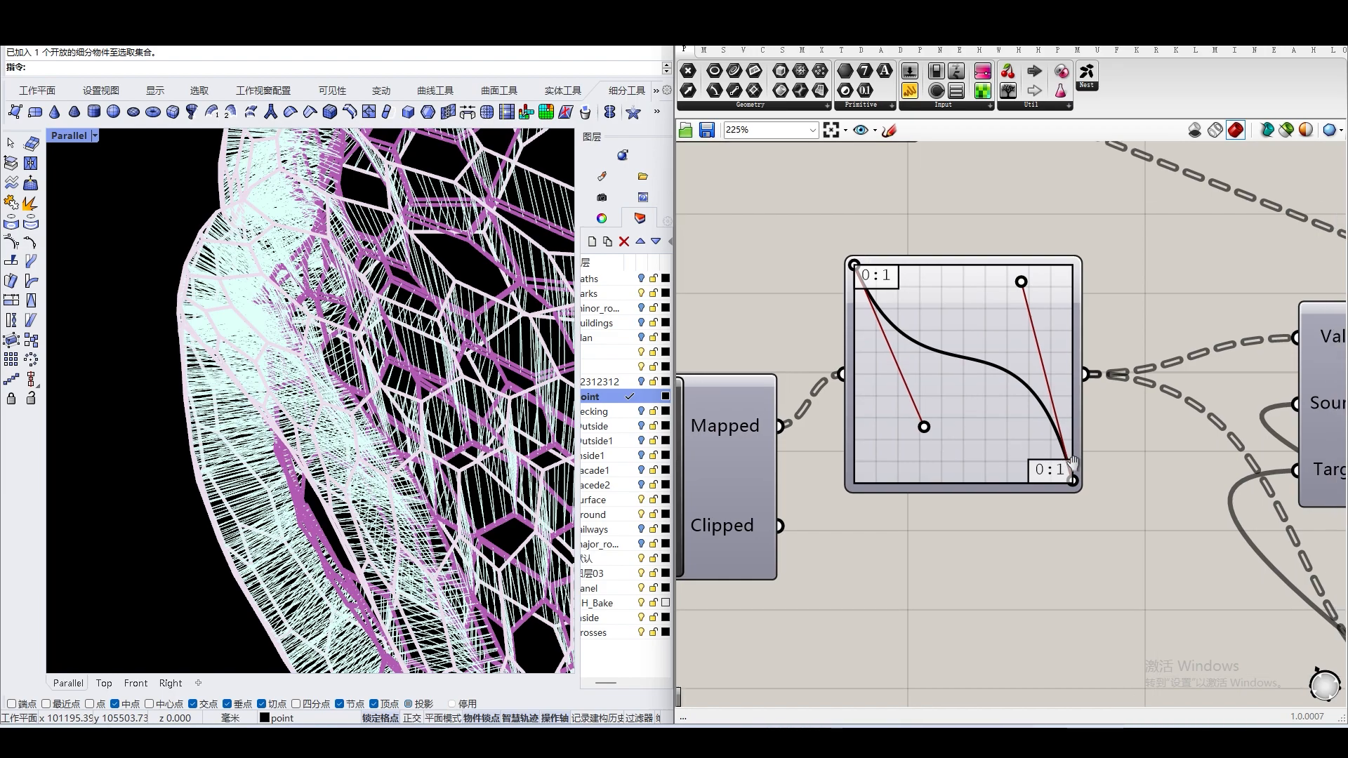
pyautogui.scroll(3, 920, 421)
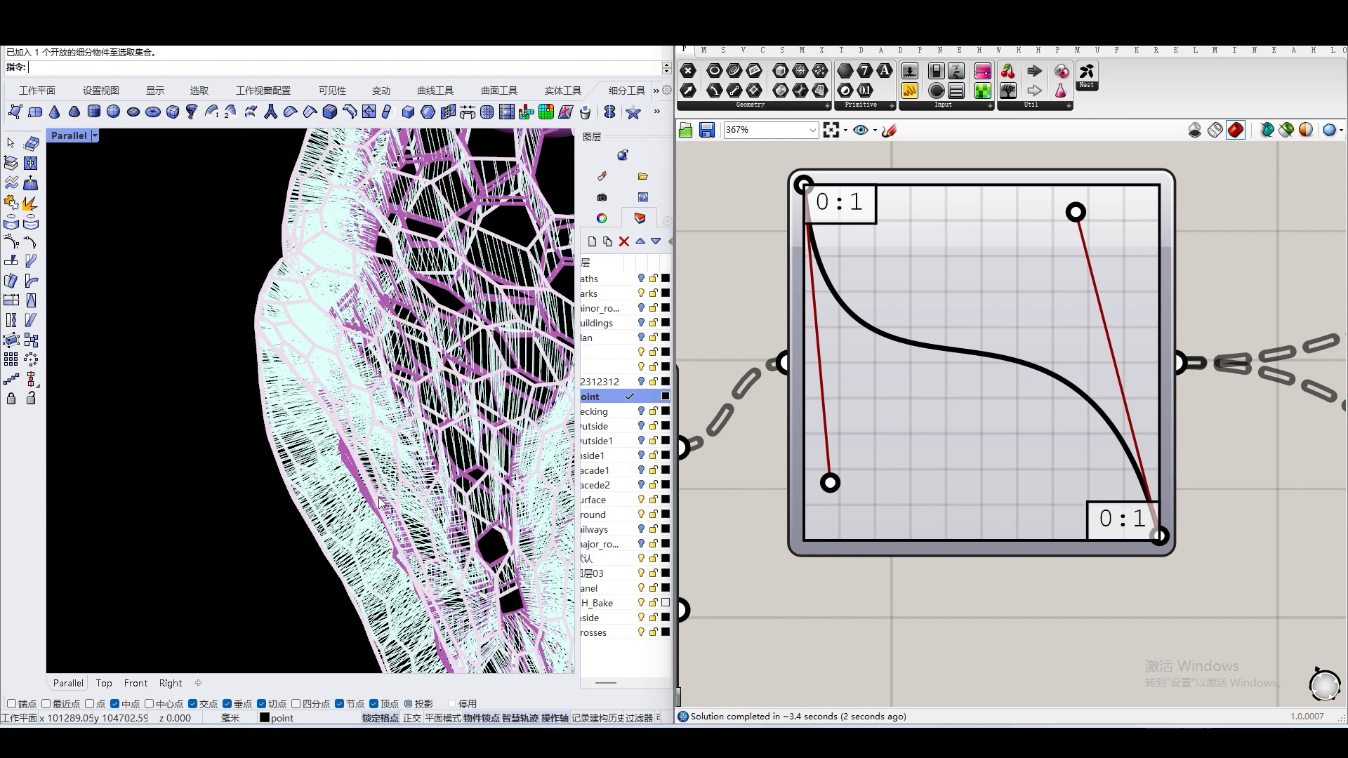
pyautogui.scroll(-10, 379, 503)
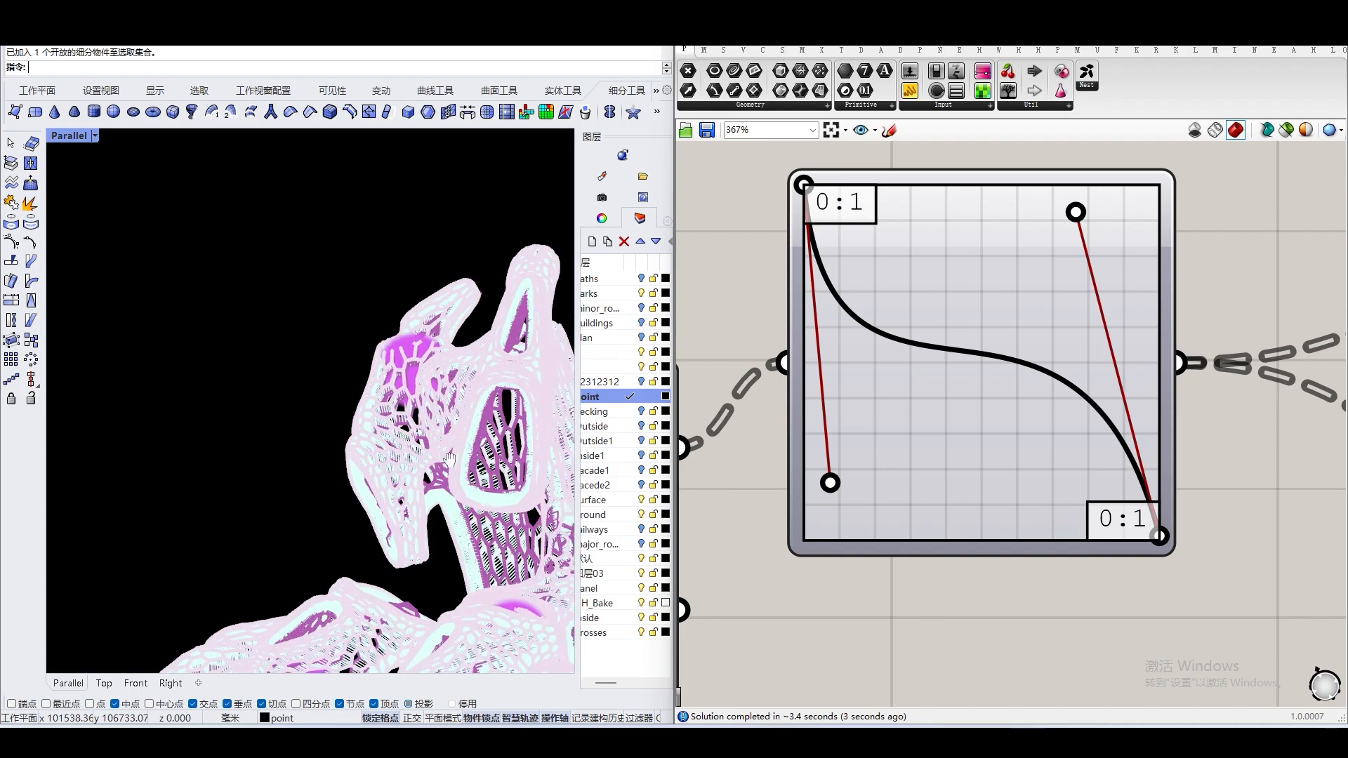
pyautogui.scroll(-8, 451, 462)
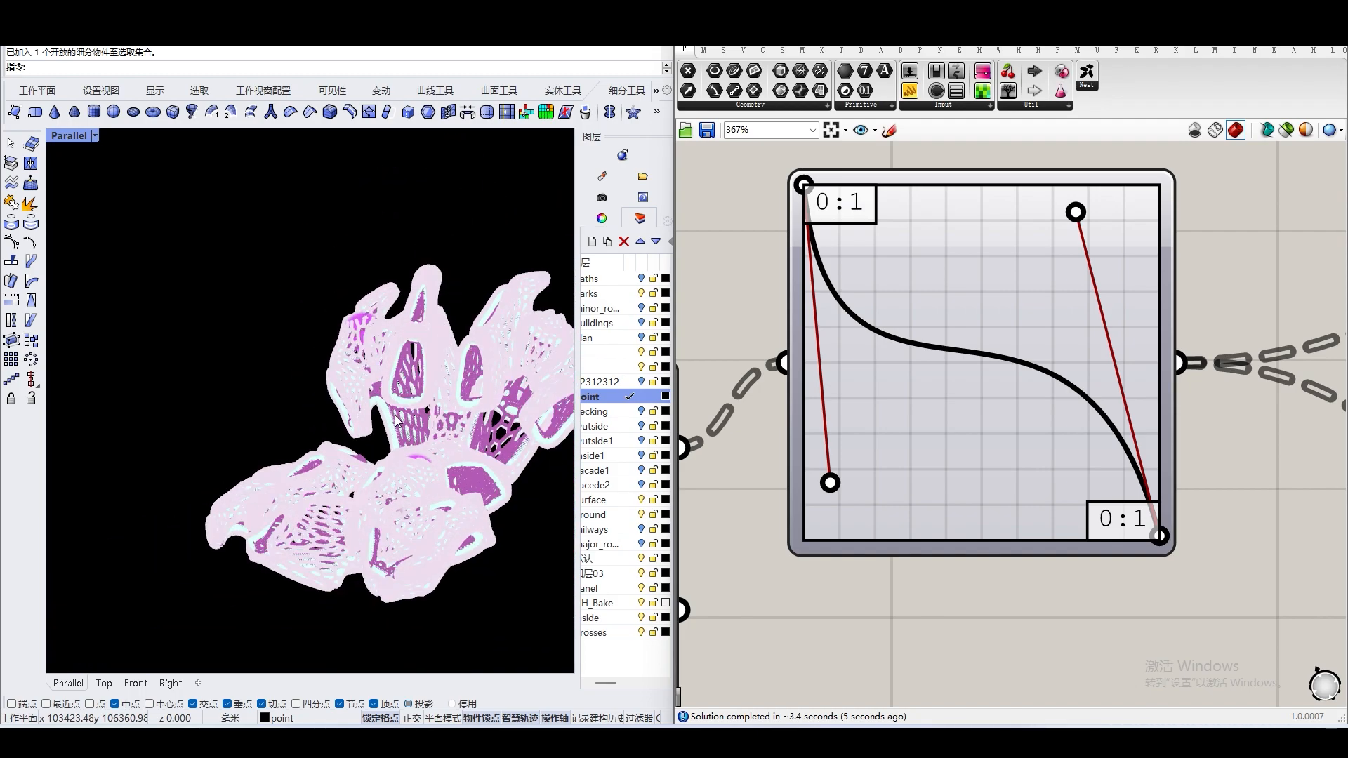
pyautogui.moveTo(510, 442); pyautogui.dragTo(444, 454, button='right')
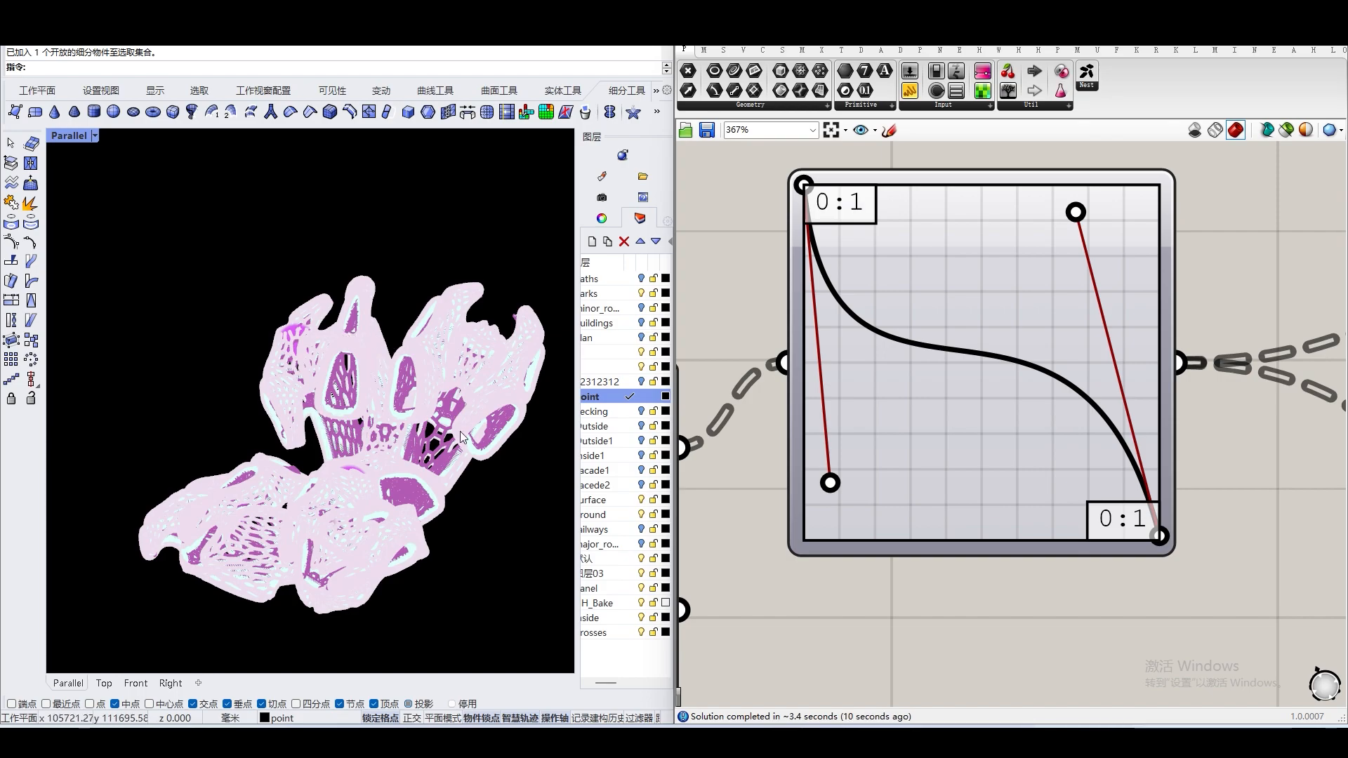
pyautogui.scroll(4, 360, 374)
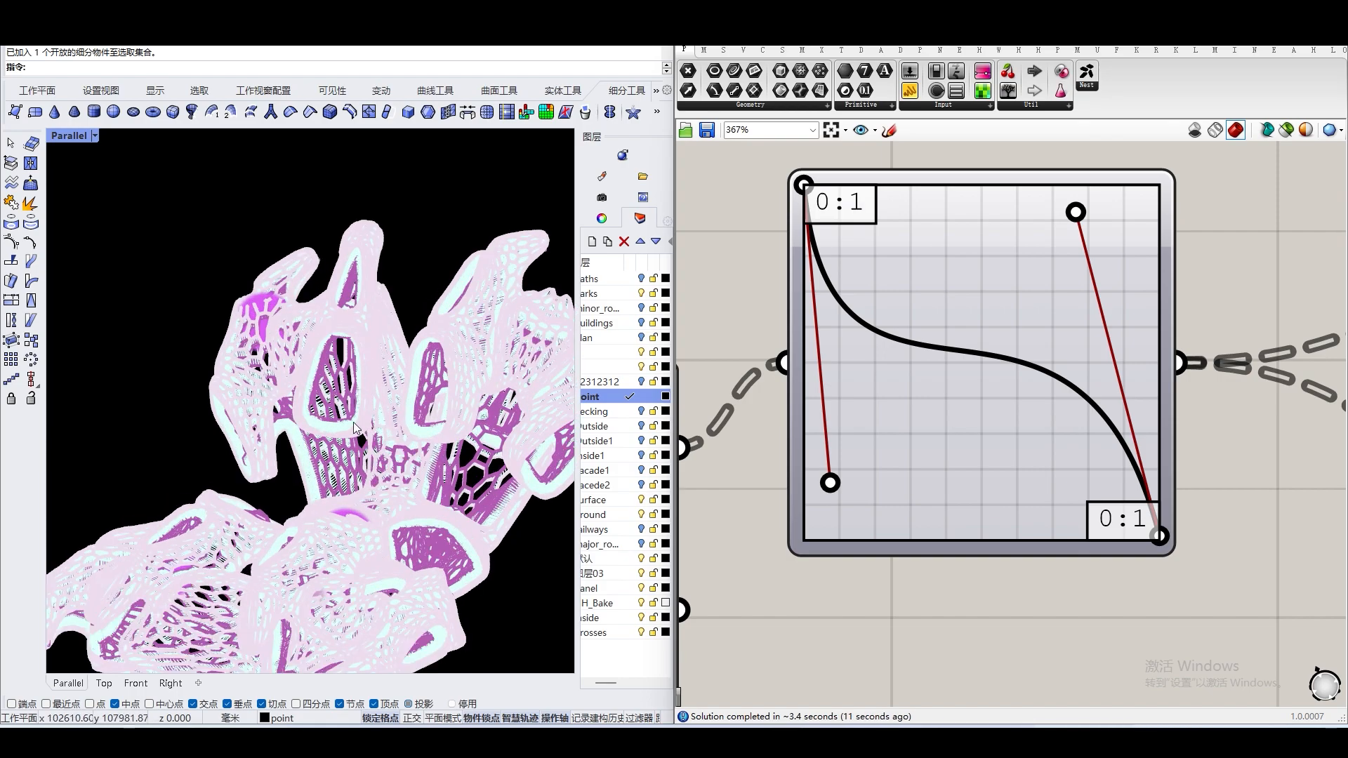
pyautogui.scroll(3, 357, 429)
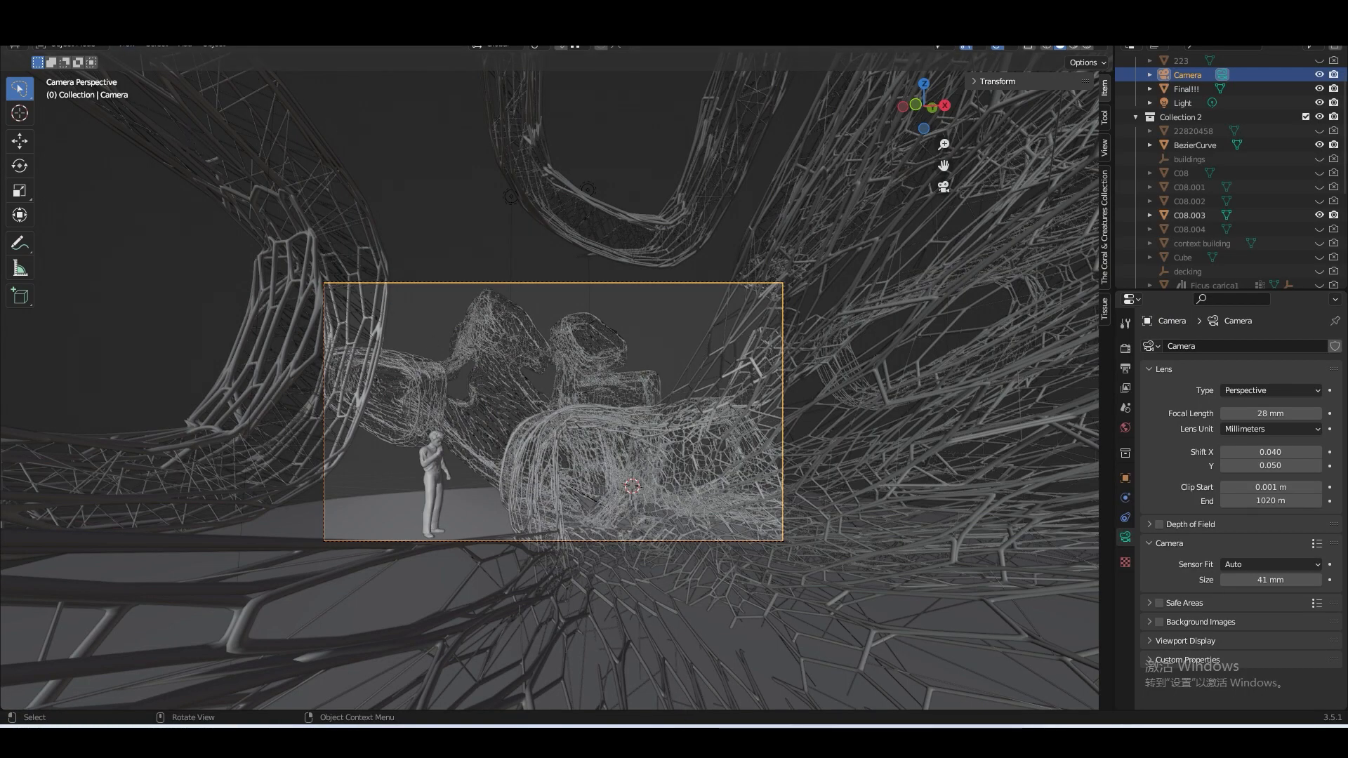
# Switch to Blender and render a still image from the scene camera
pyautogui.click(83, 25)
pyautogui.click(110, 42)
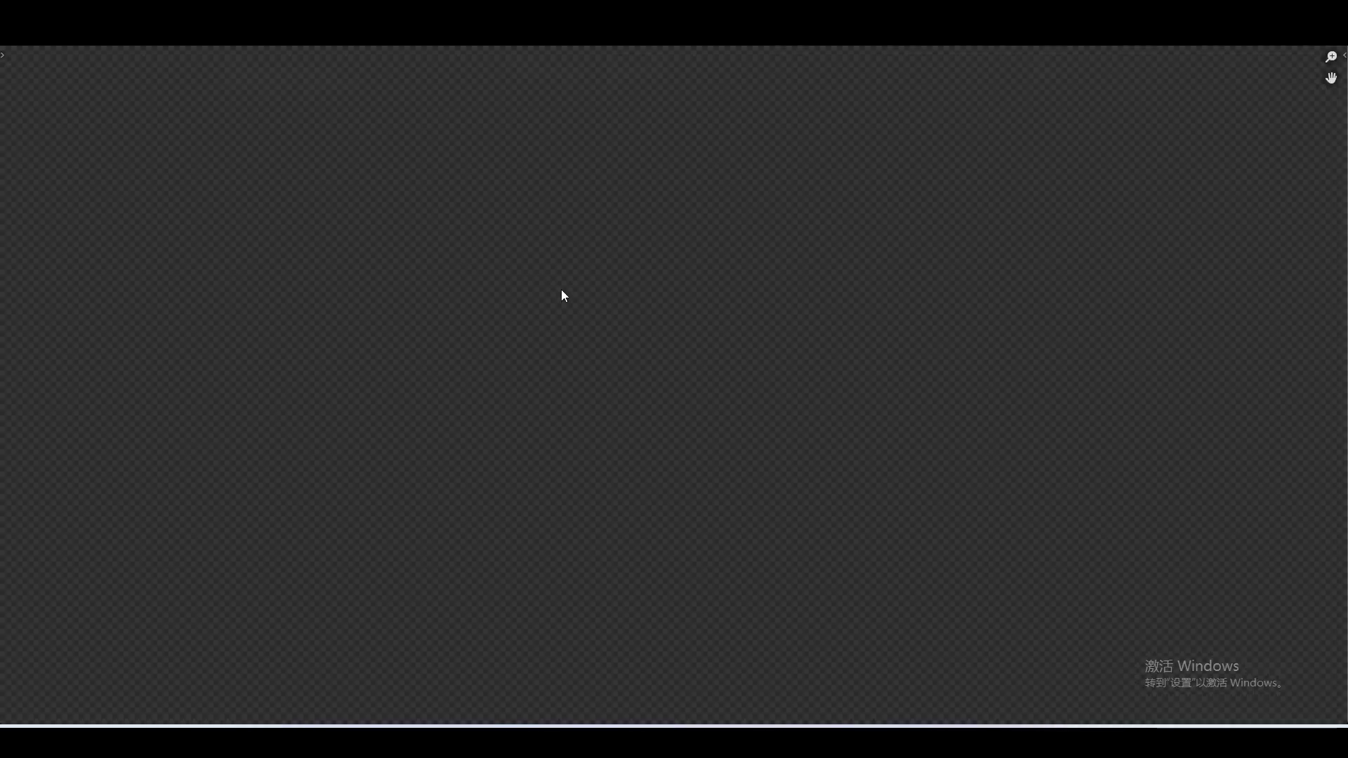